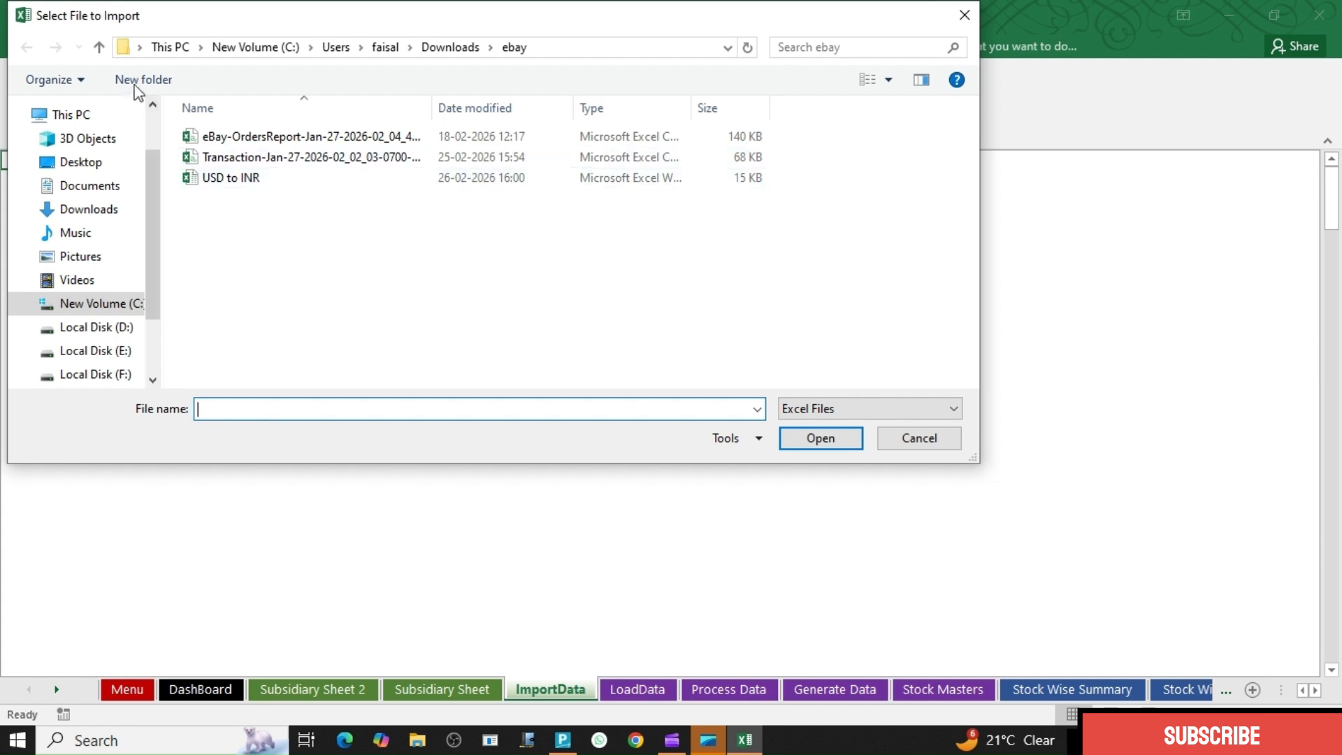
Import the Transaction-Jan-27-2026 report from the Downloads ebay folder into the ImportData sheet.
click(99, 47)
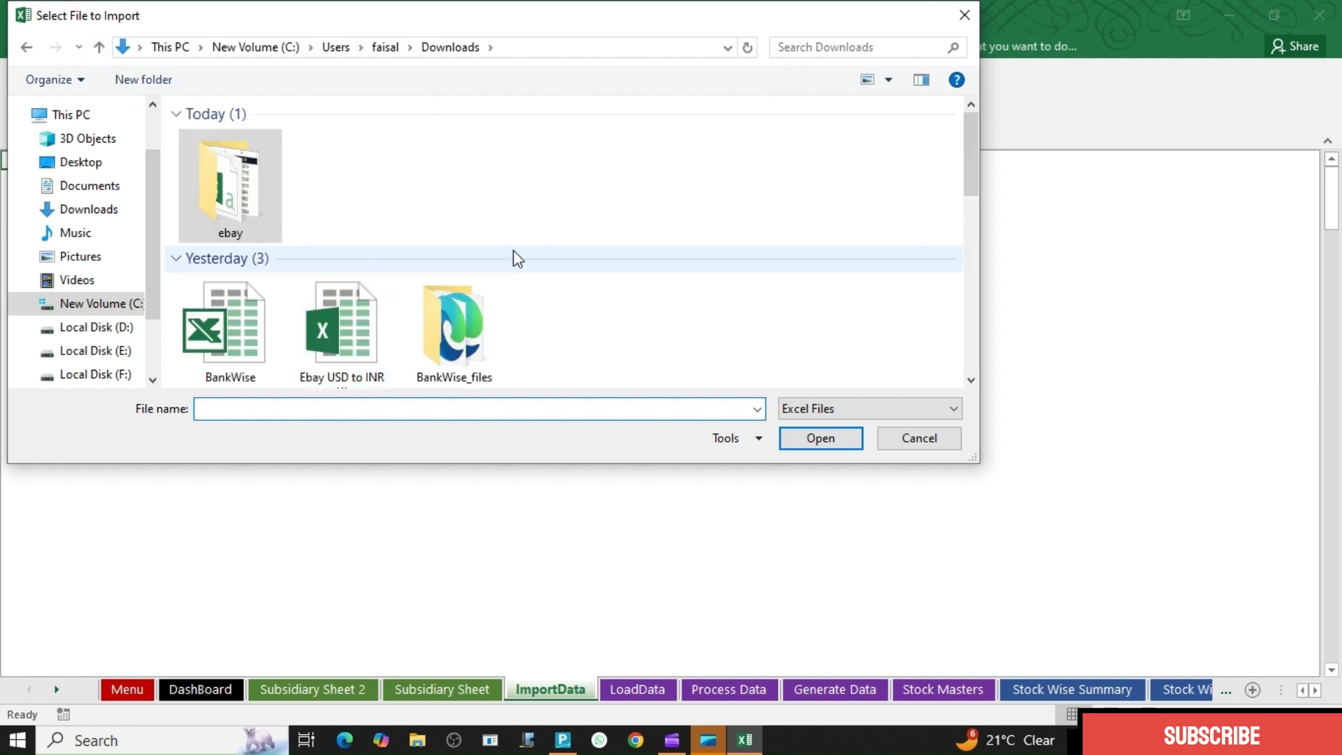
double_click(243, 203)
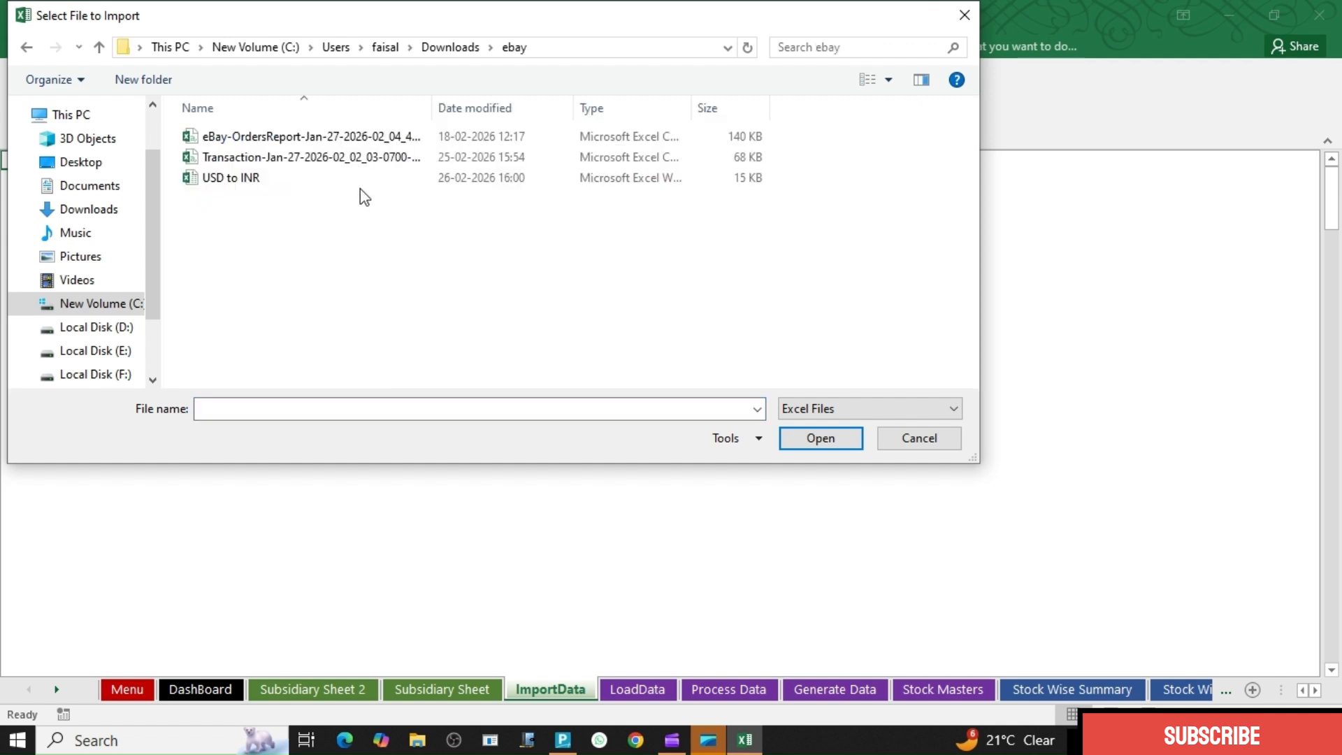
click(336, 165)
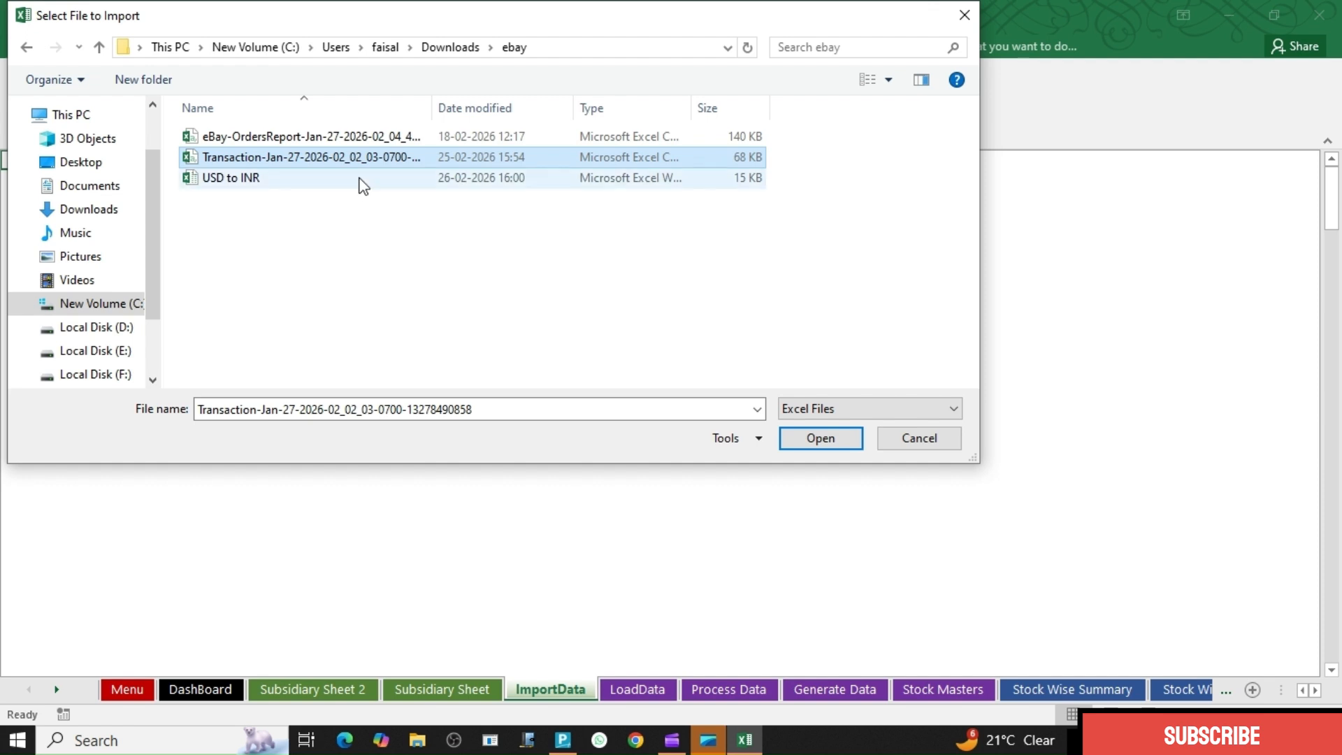
click(822, 439)
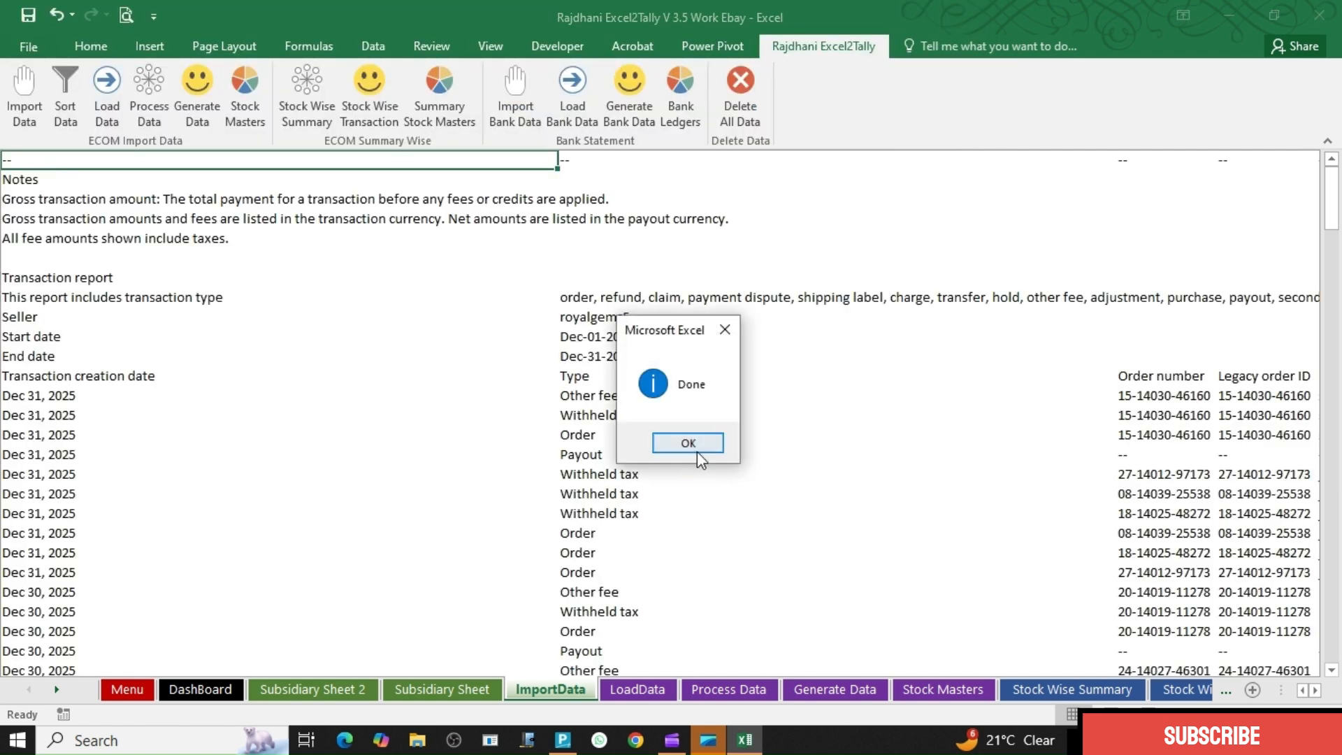
click(698, 451)
Import the USD to INR file into the Subsidiary Sheet as eBay data and check its dates and rates.
click(451, 691)
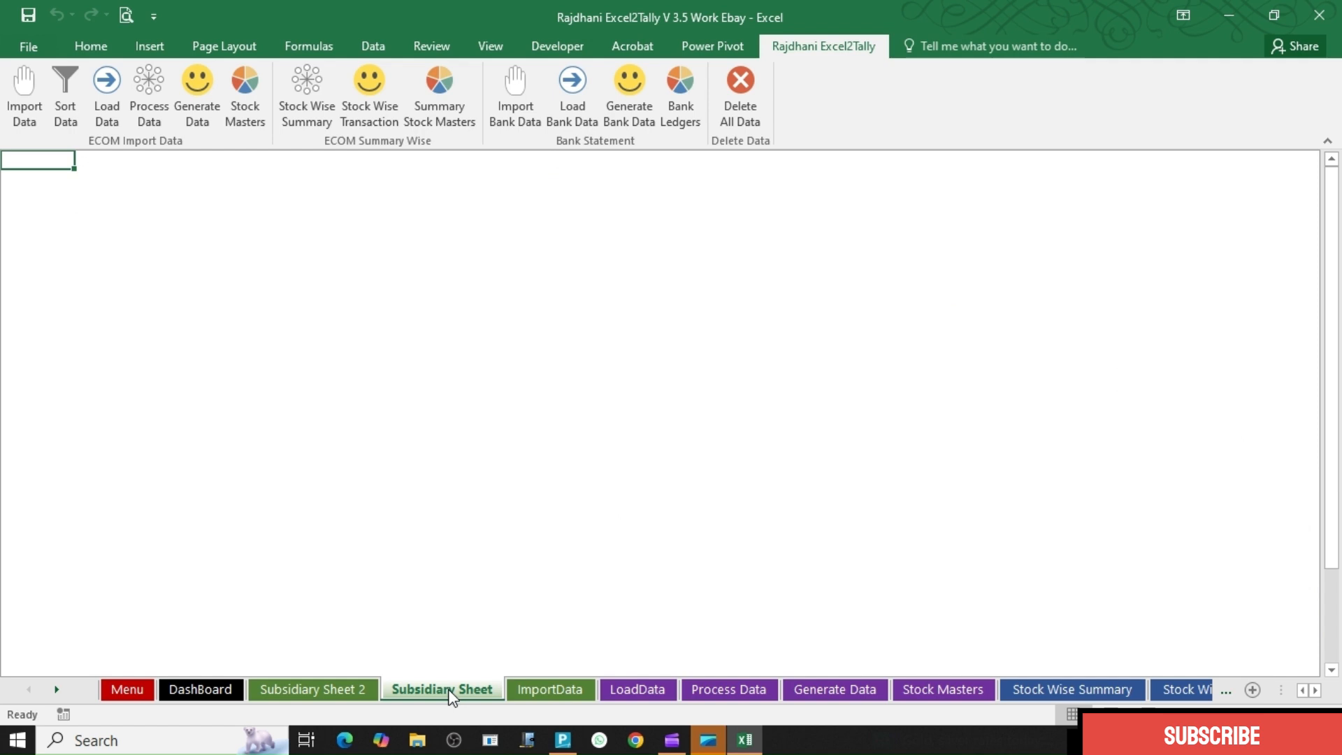
click(23, 98)
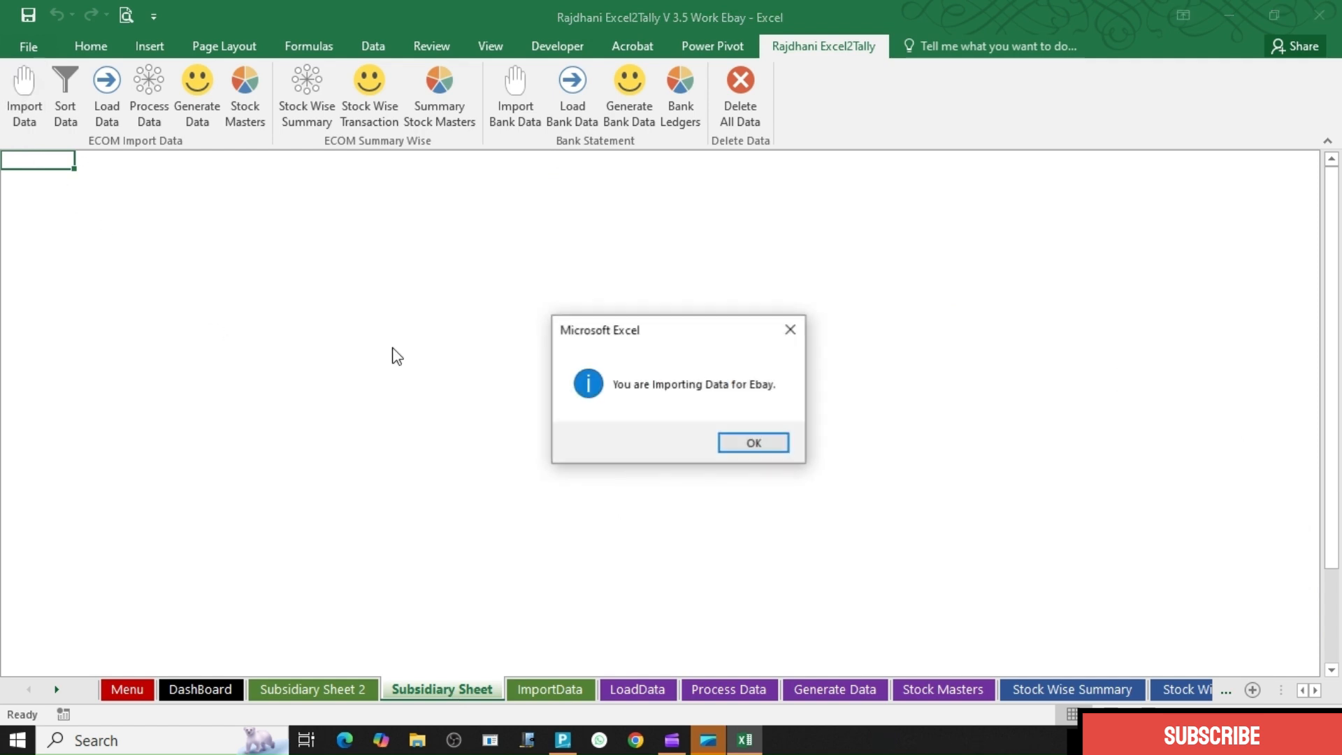
click(751, 448)
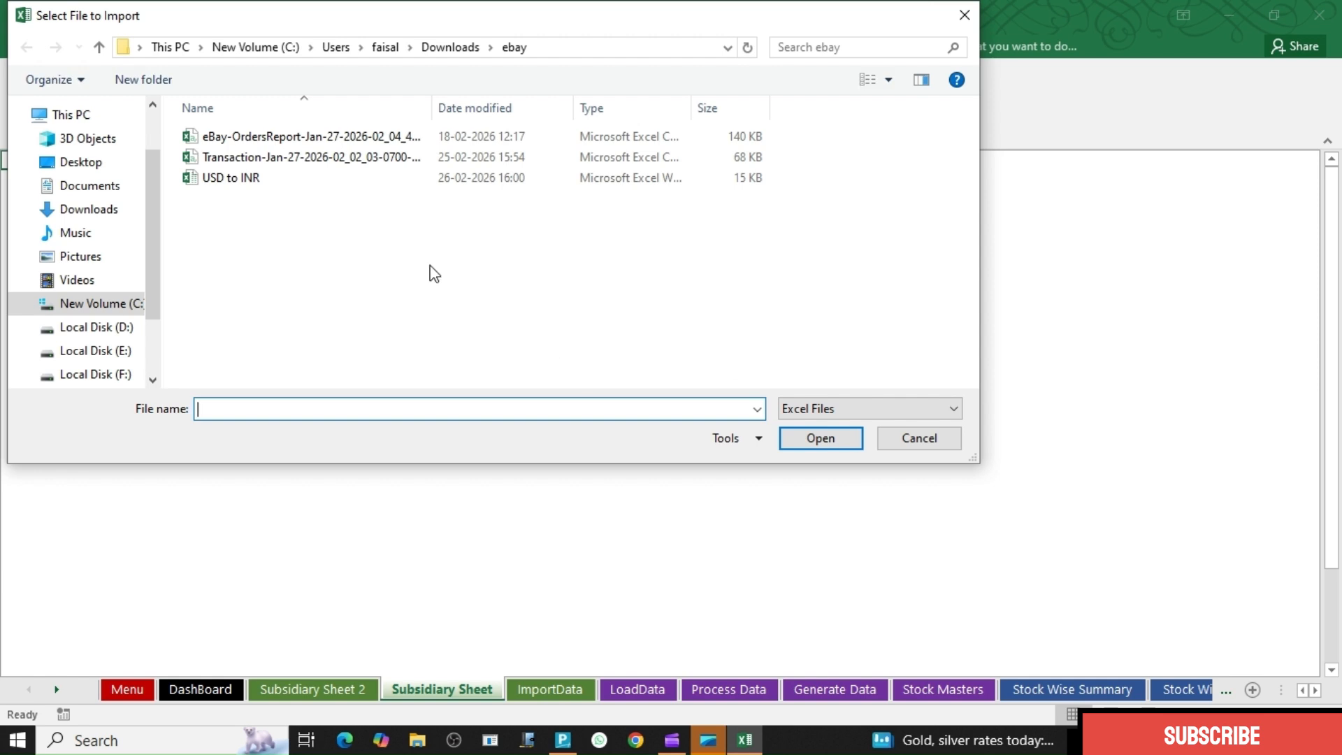
click(282, 179)
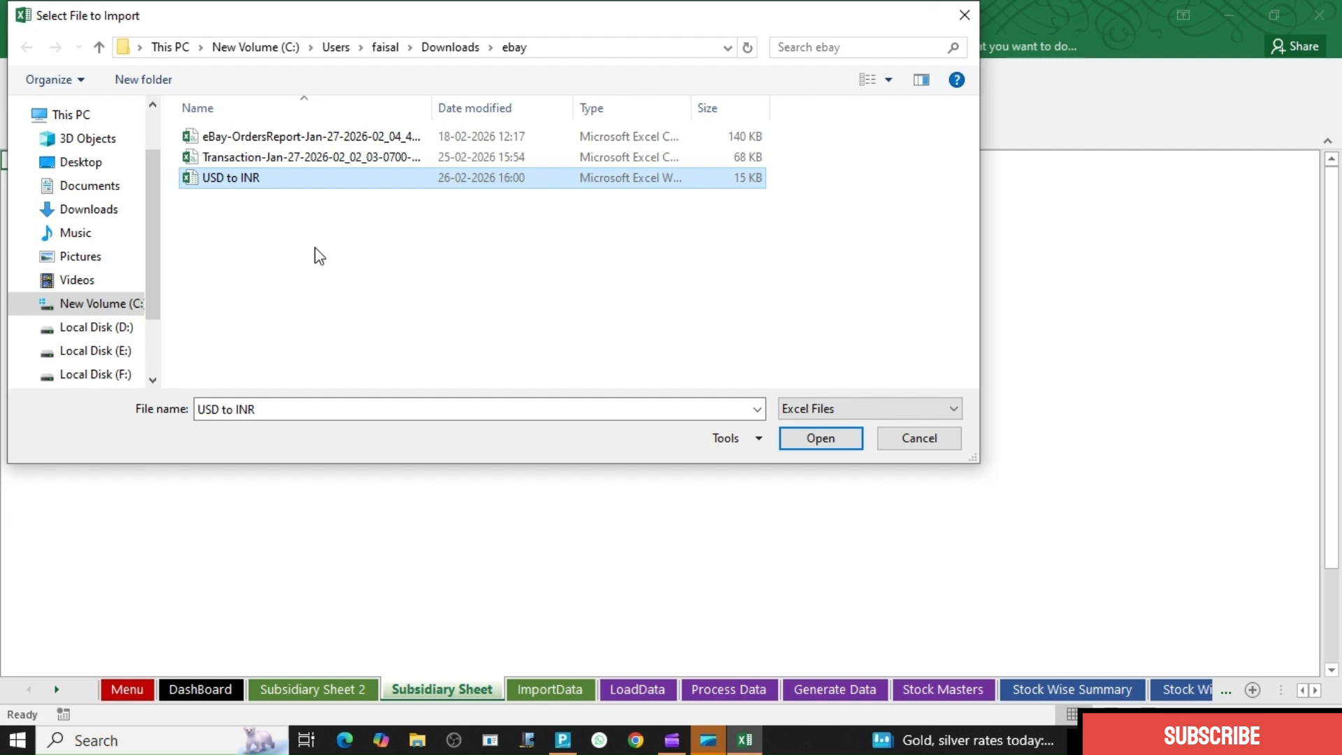
click(821, 438)
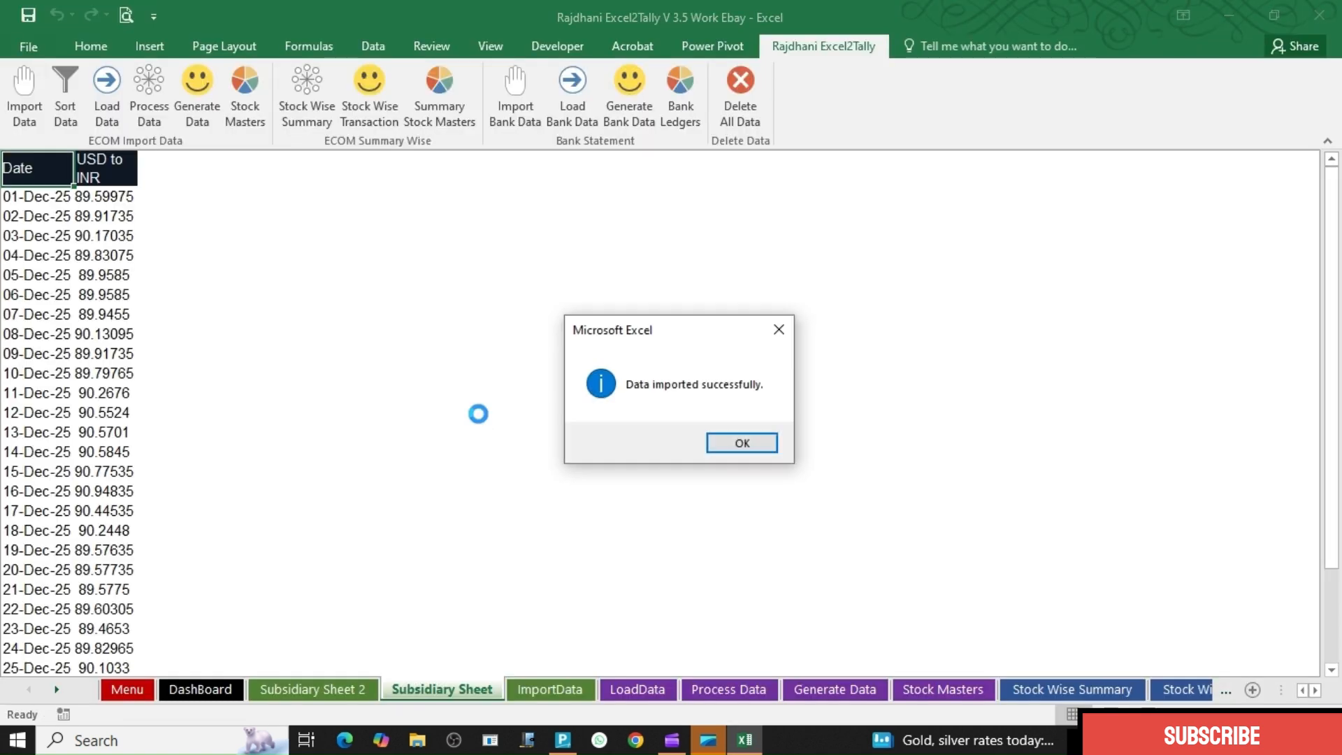
click(714, 447)
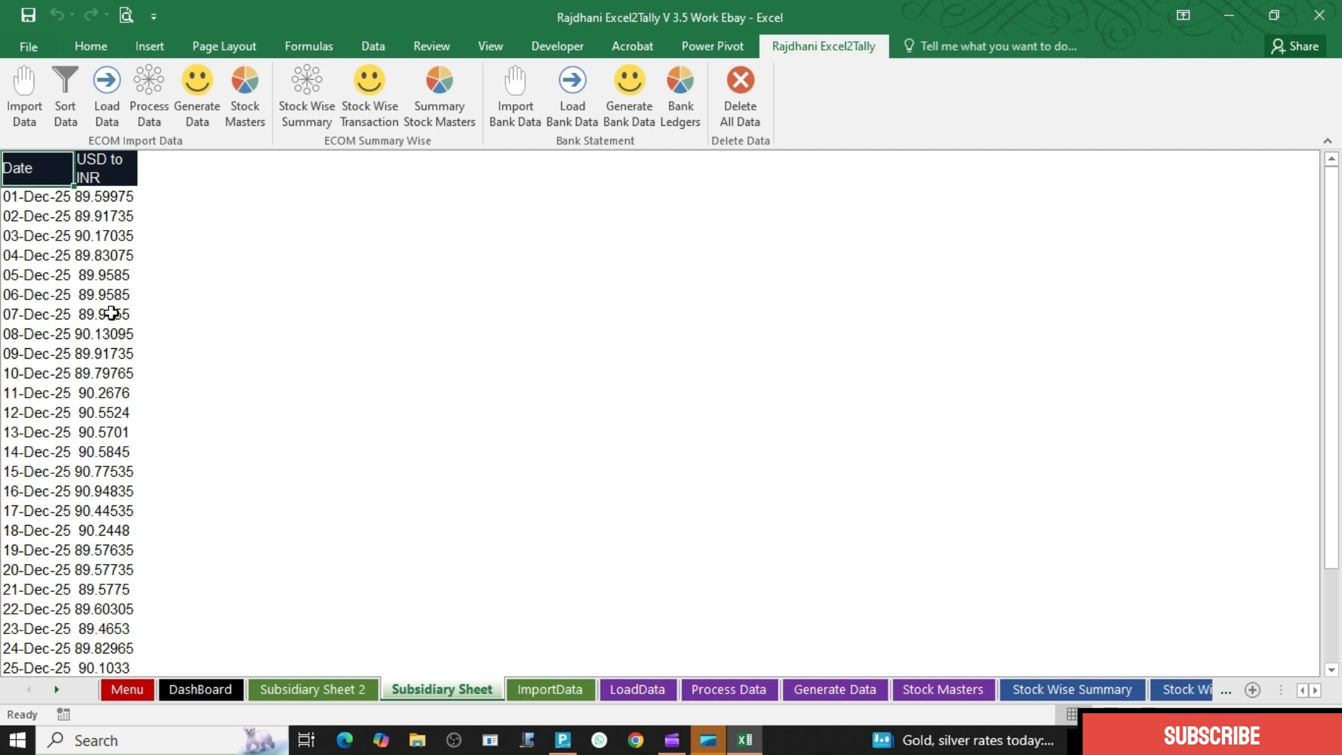
click(50, 200)
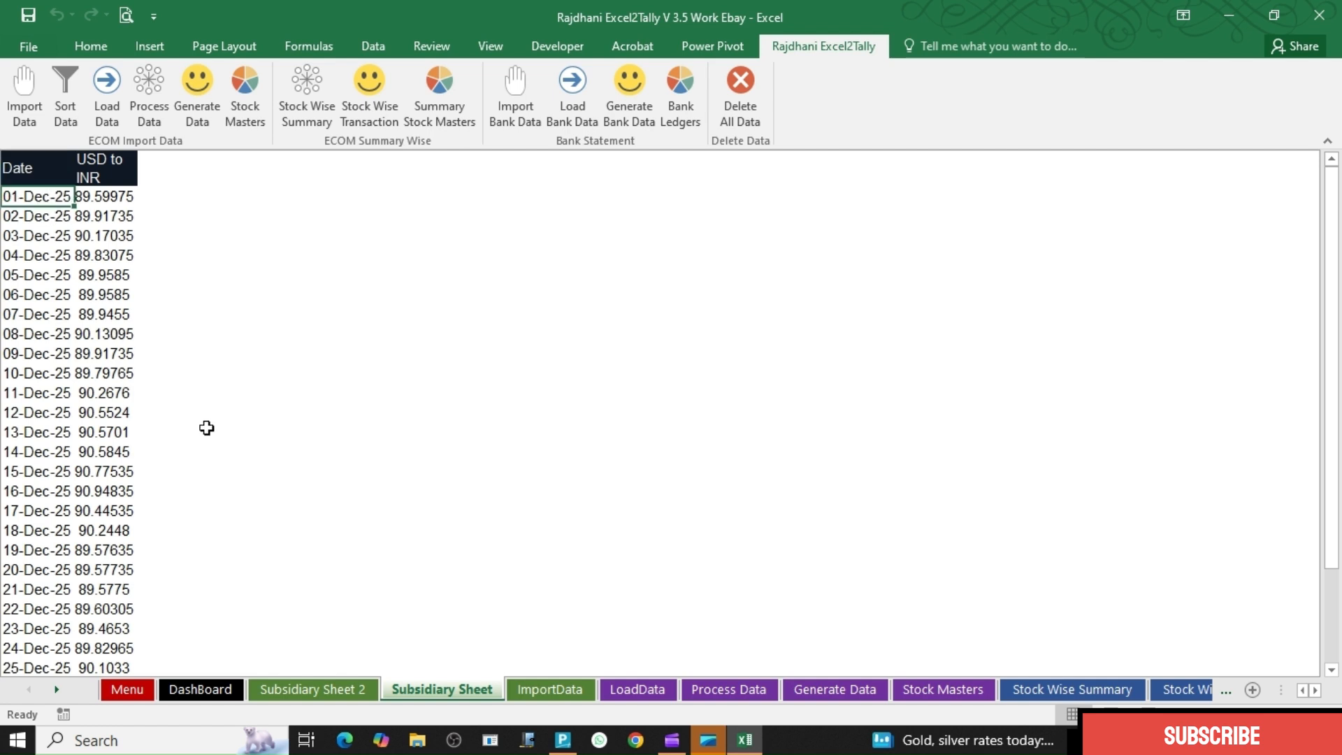
click(97, 232)
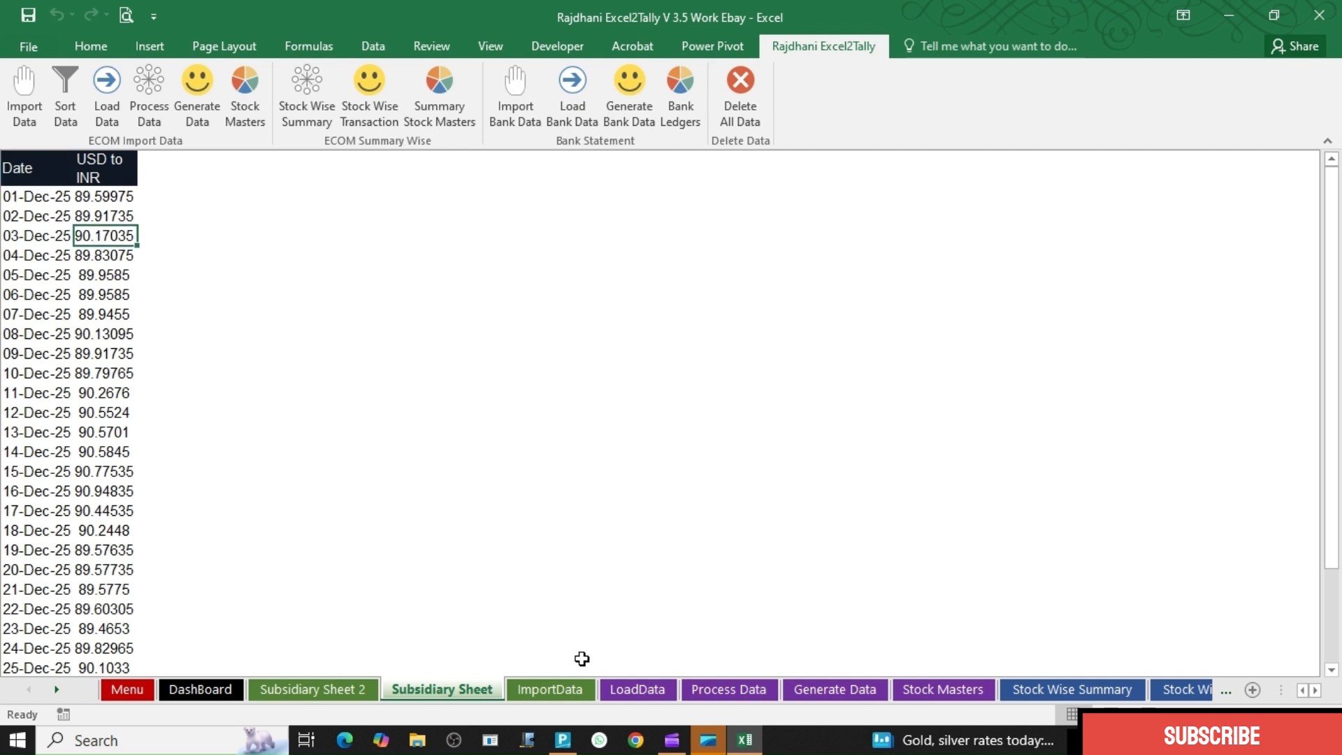
Sort the imported eBay transaction data on the ImportData sheet.
click(550, 690)
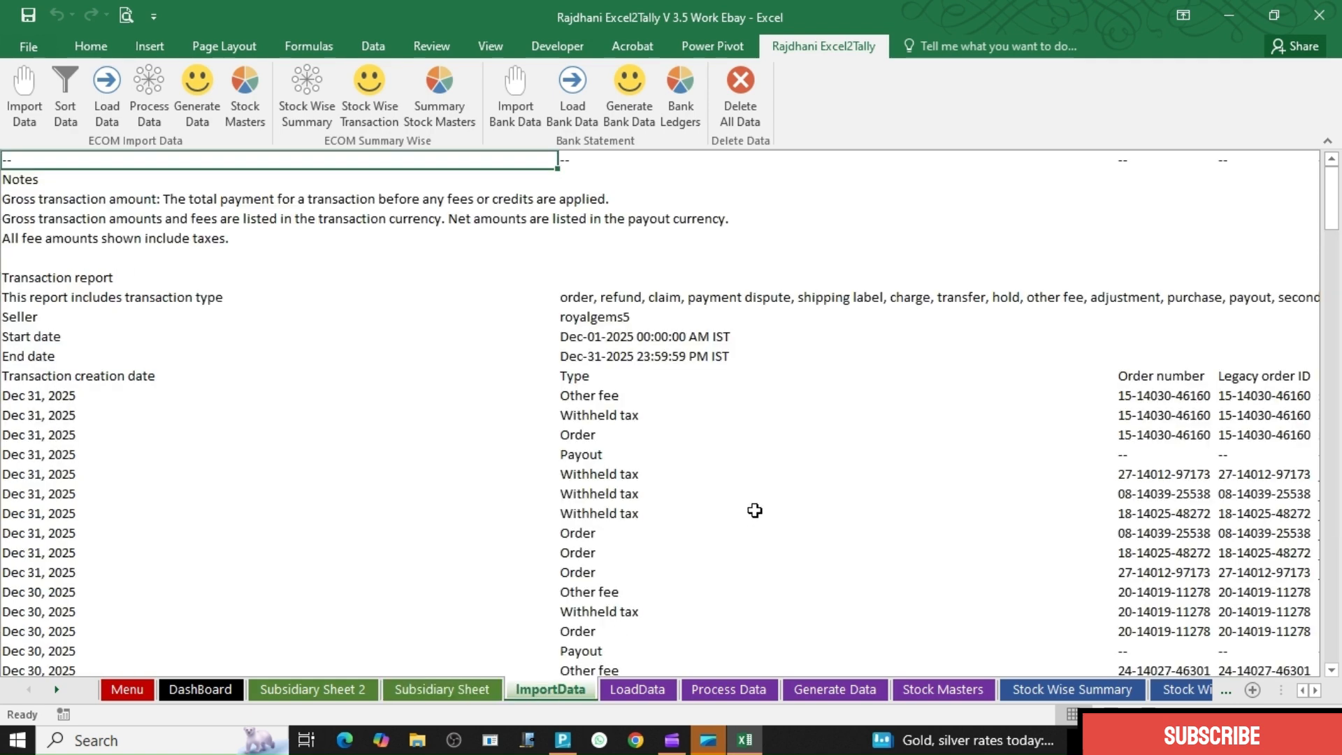
click(65, 98)
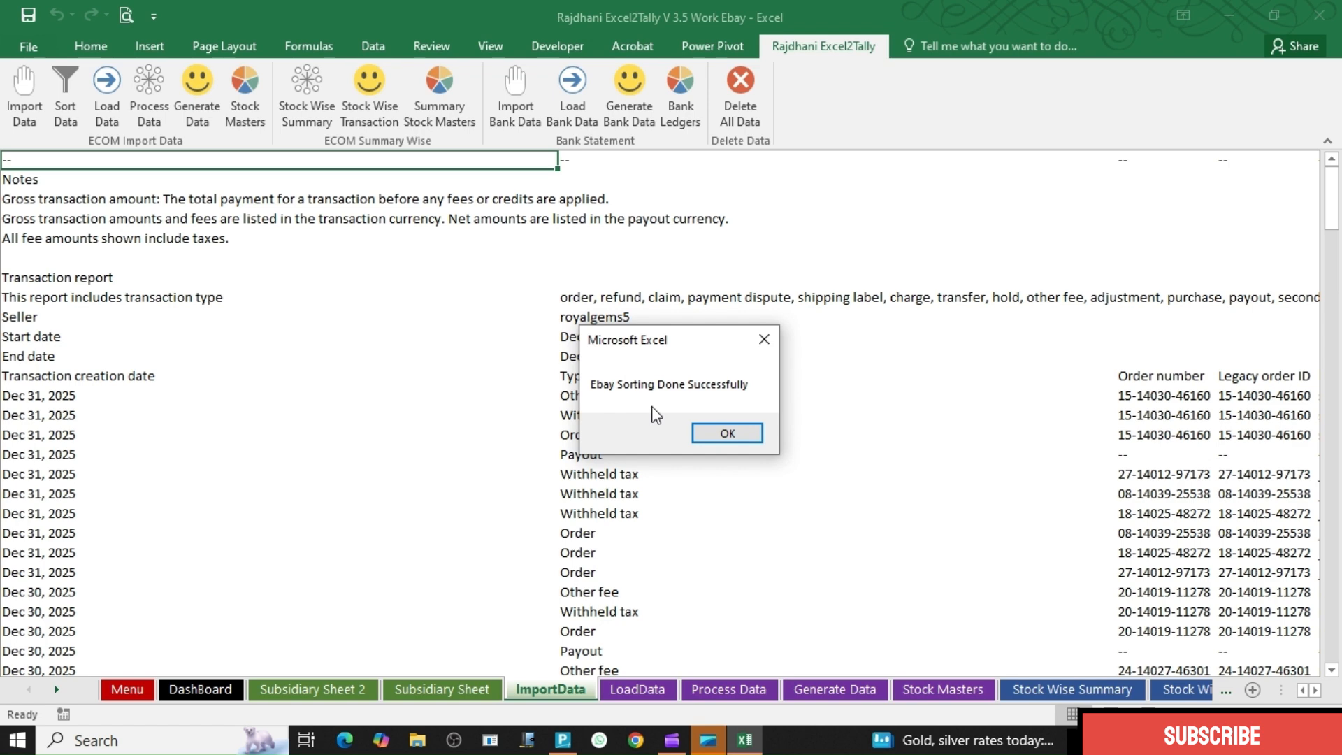
click(725, 435)
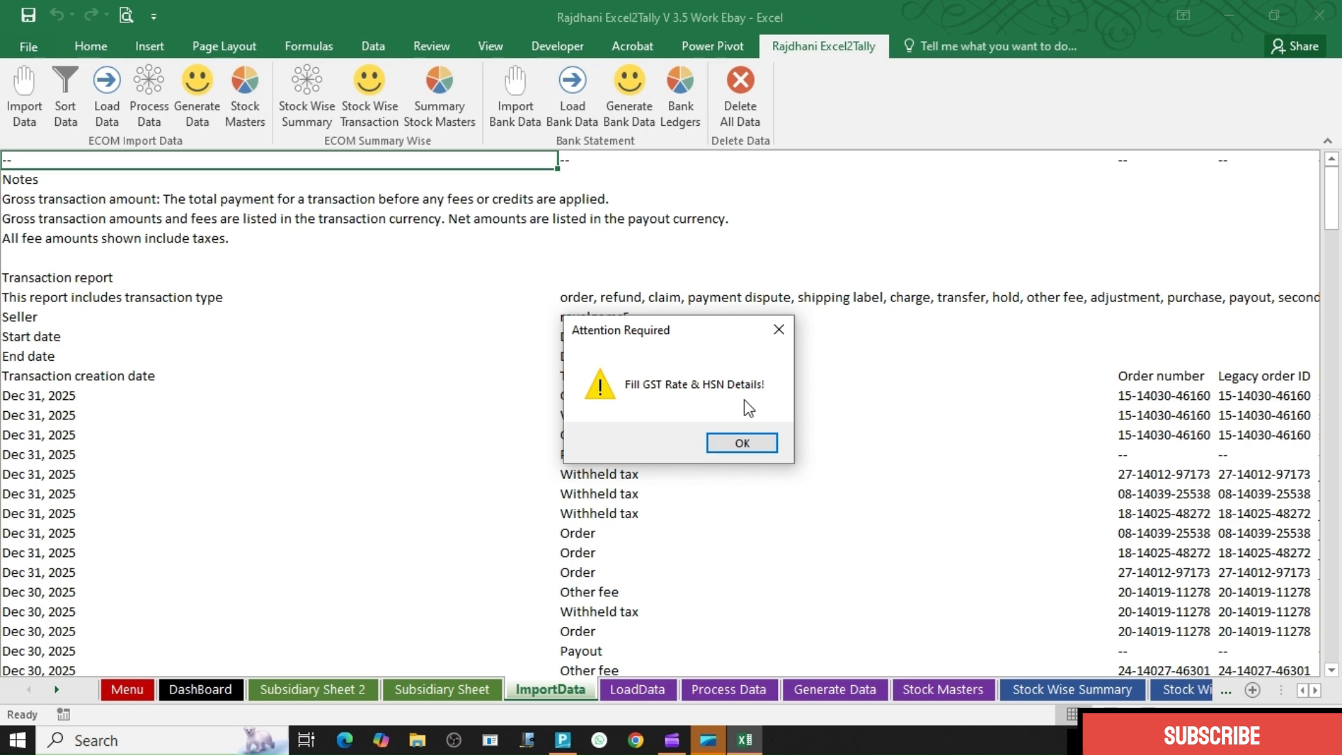
click(755, 443)
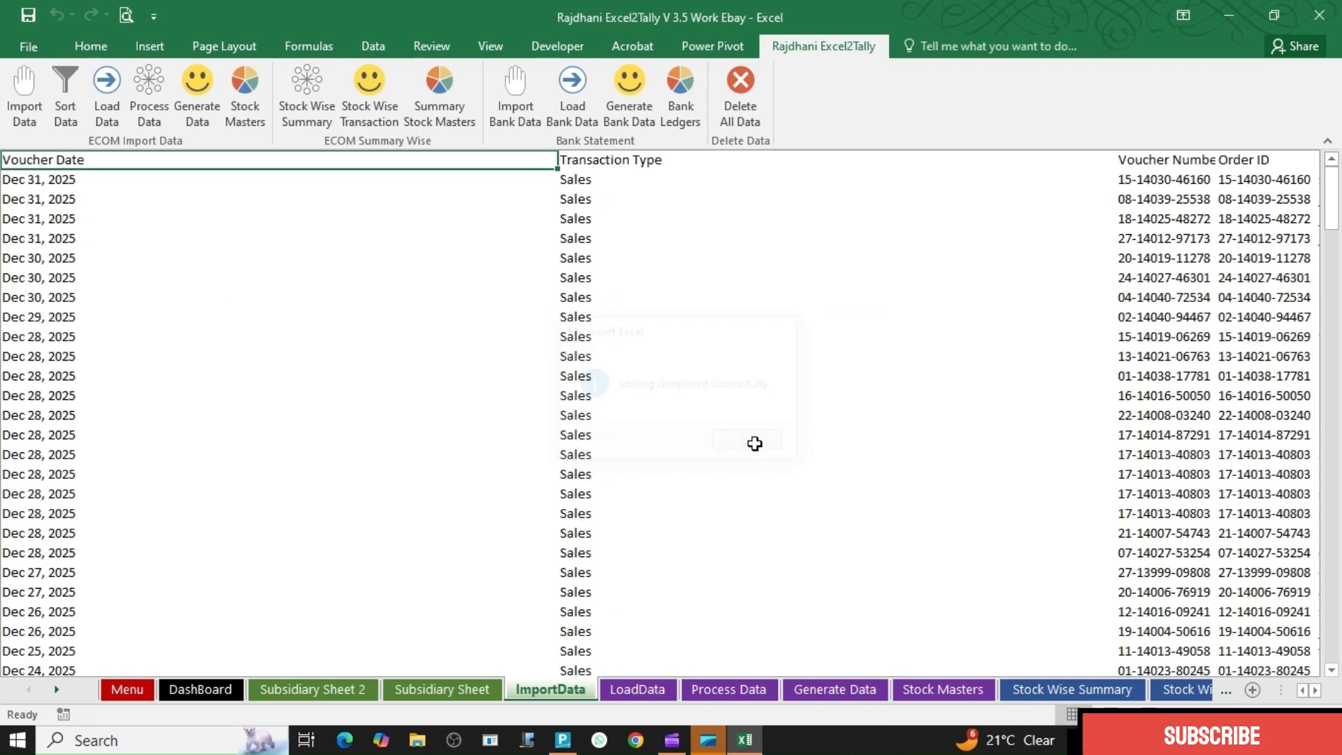
click(751, 443)
Examine the last columns of the sorted data, including USD to INR, GST Rate, HSN and the tax columns.
key(ctrl+Right)
key(ctrl+Right)
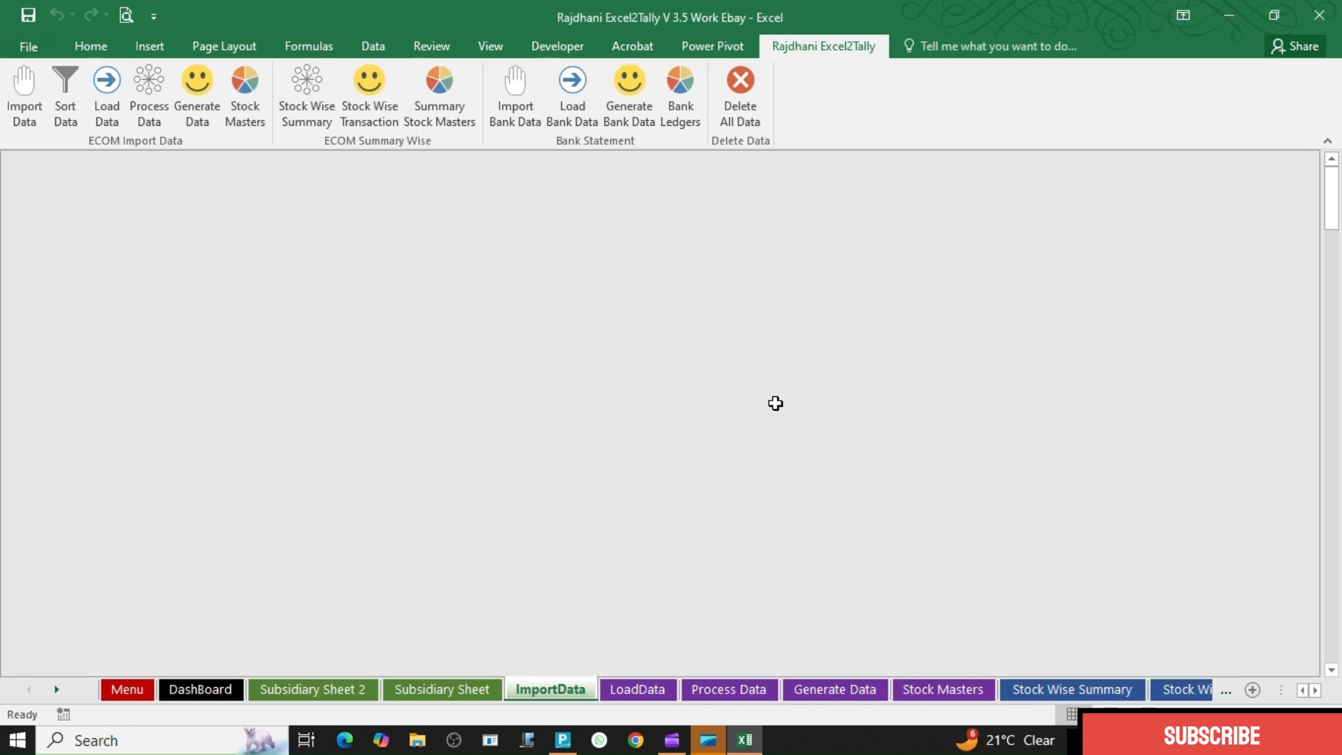
key(ctrl+Left)
key(Left)
key(Left)
key(Left)
key(Left)
key(Left)
key(Left)
key(Left)
key(Left)
key(Left)
key(Left)
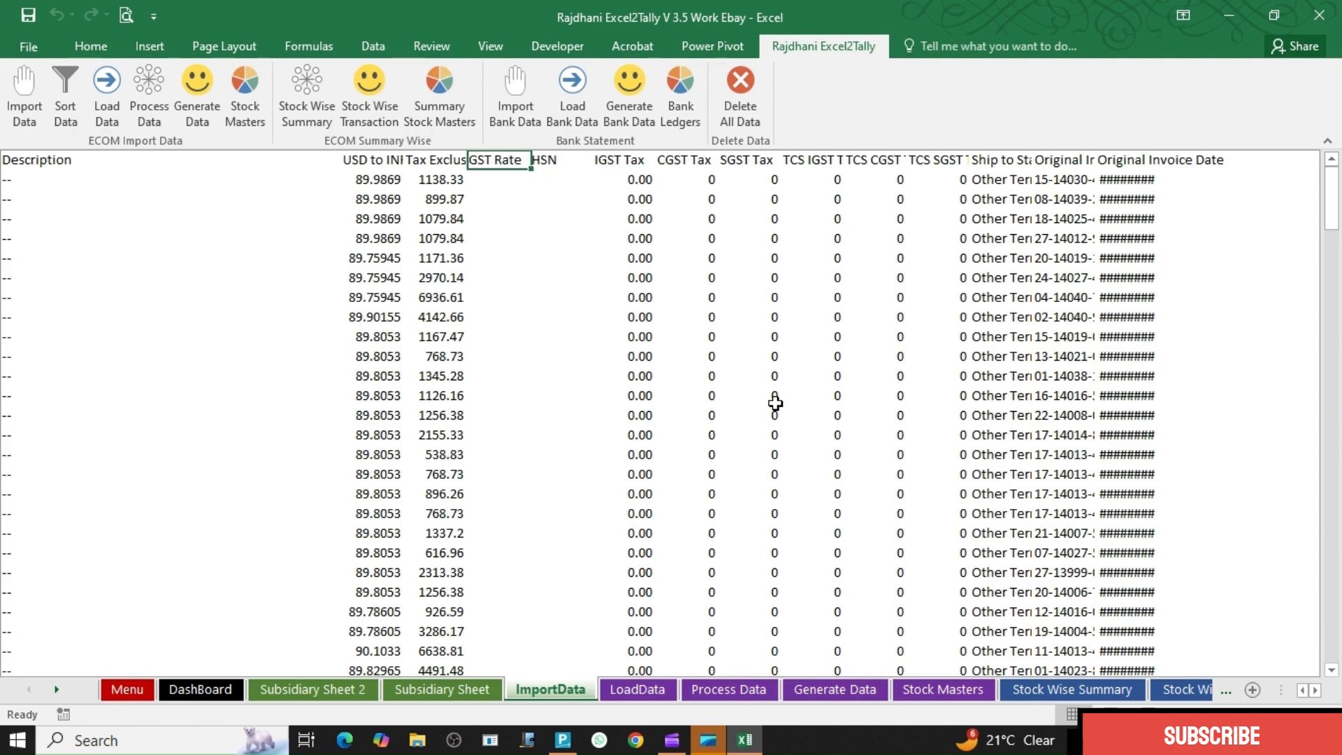
key(Down)
key(Left)
key(Left)
key(ctrl+Left)
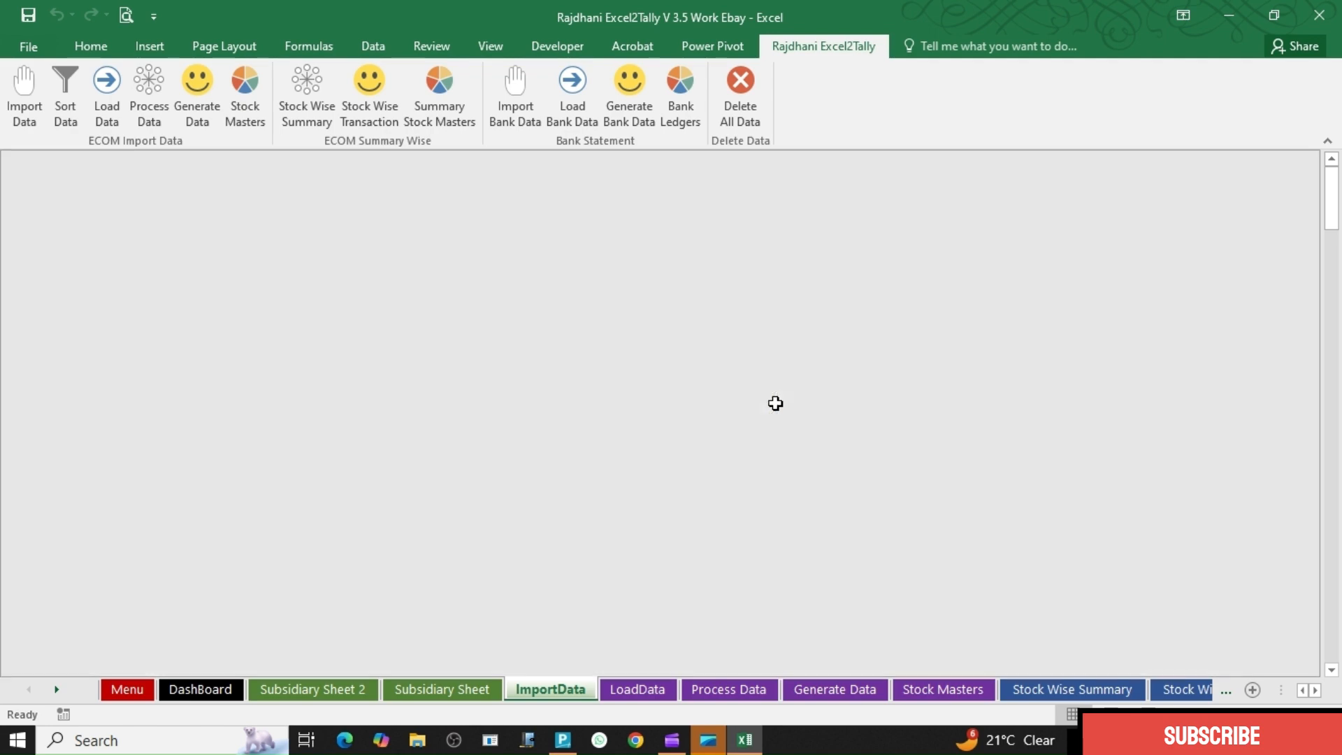
Review the sorted data's columns from voucher number through buyer, shipping and payout details to Custom label.
key(ctrl+Right)
key(ctrl+Right)
key(Right)
key(Right)
key(Right)
key(Right)
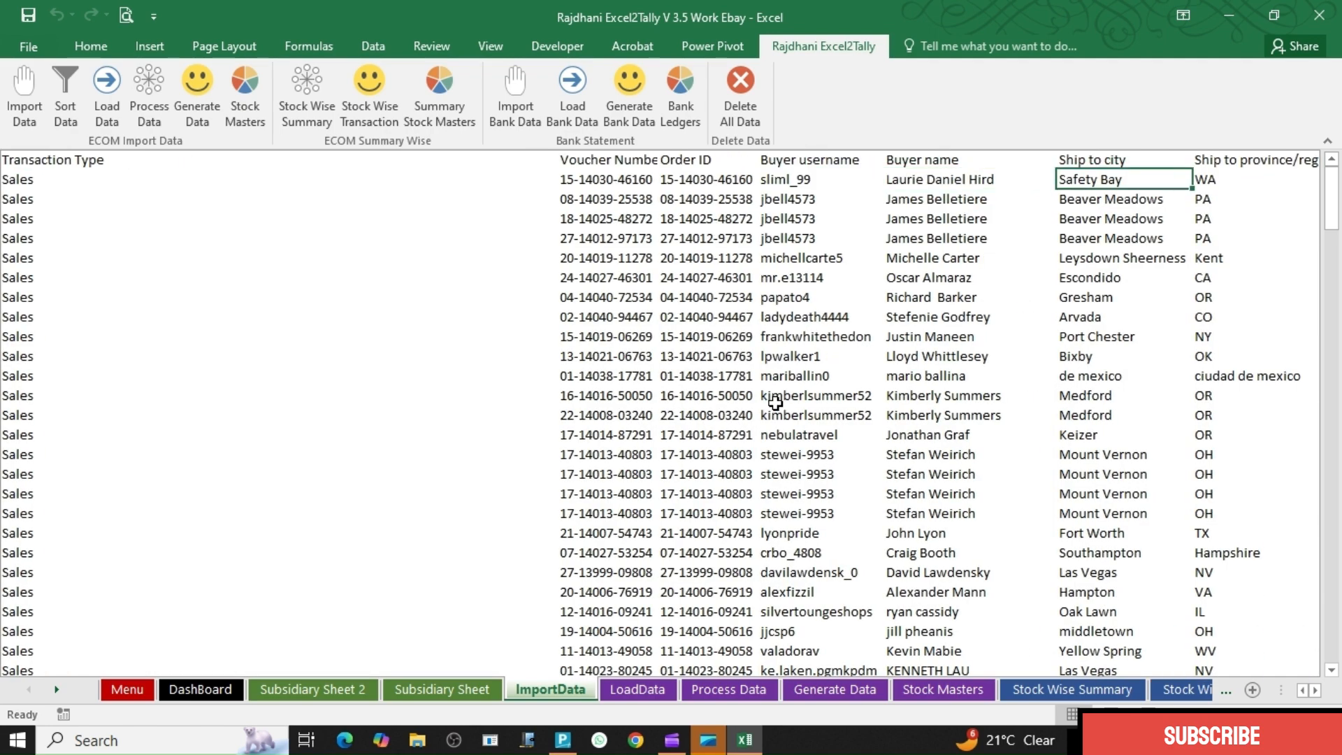
key(Right)
key(Right)
key(Right)
key(Right)
key(Right)
key(Right)
key(Right)
key(Right)
key(Right)
key(Right)
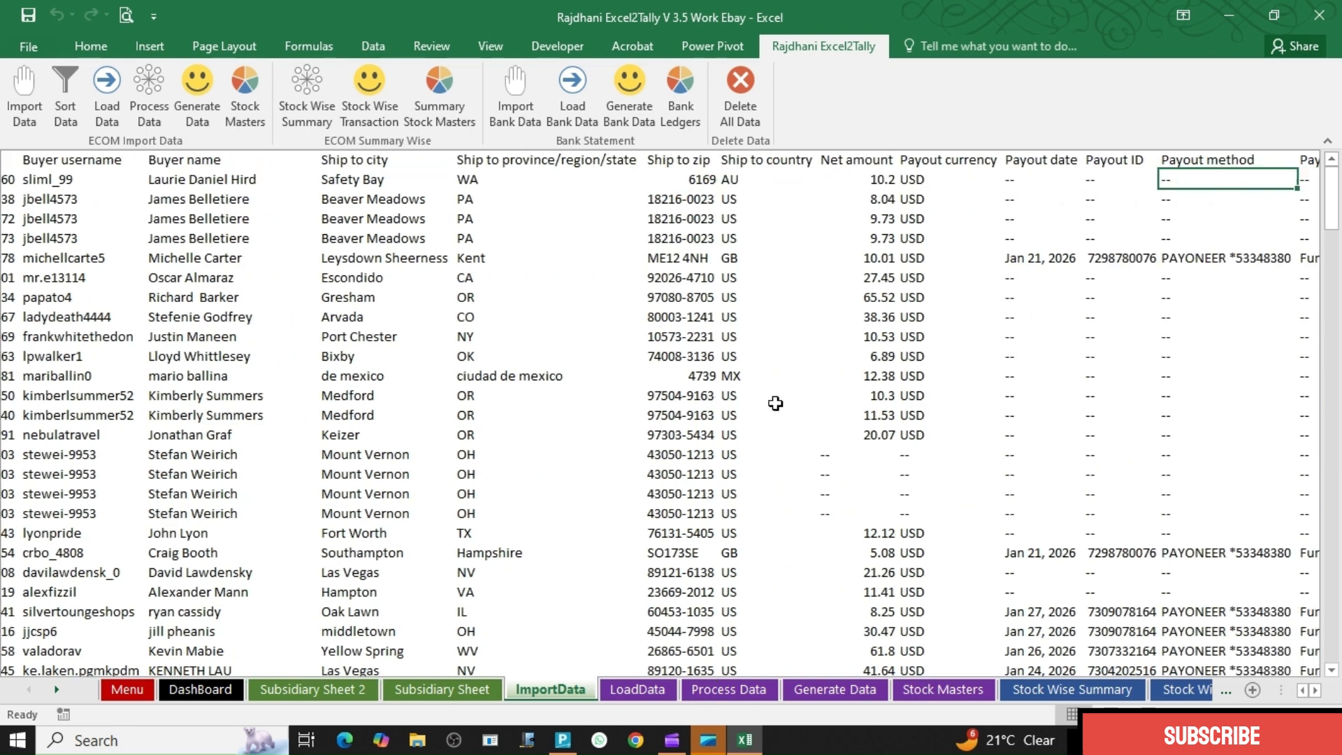
key(Right)
key(Right)
key(Right)
key(Right)
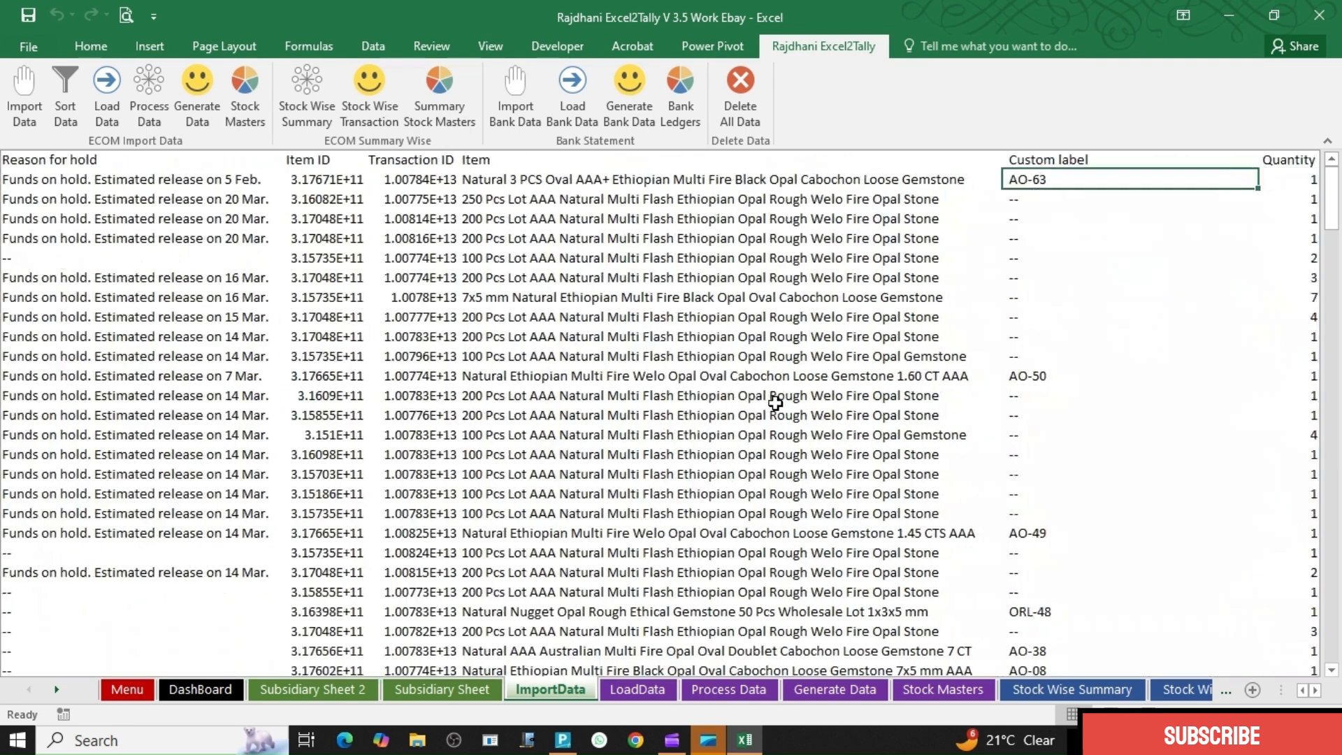
Check the product names in the Item column from the first row to the last.
key(Left)
key(Left)
key(Right)
key(Down)
key(Down)
key(Down)
key(Down)
key(Down)
key(Down)
key(Down)
key(Down)
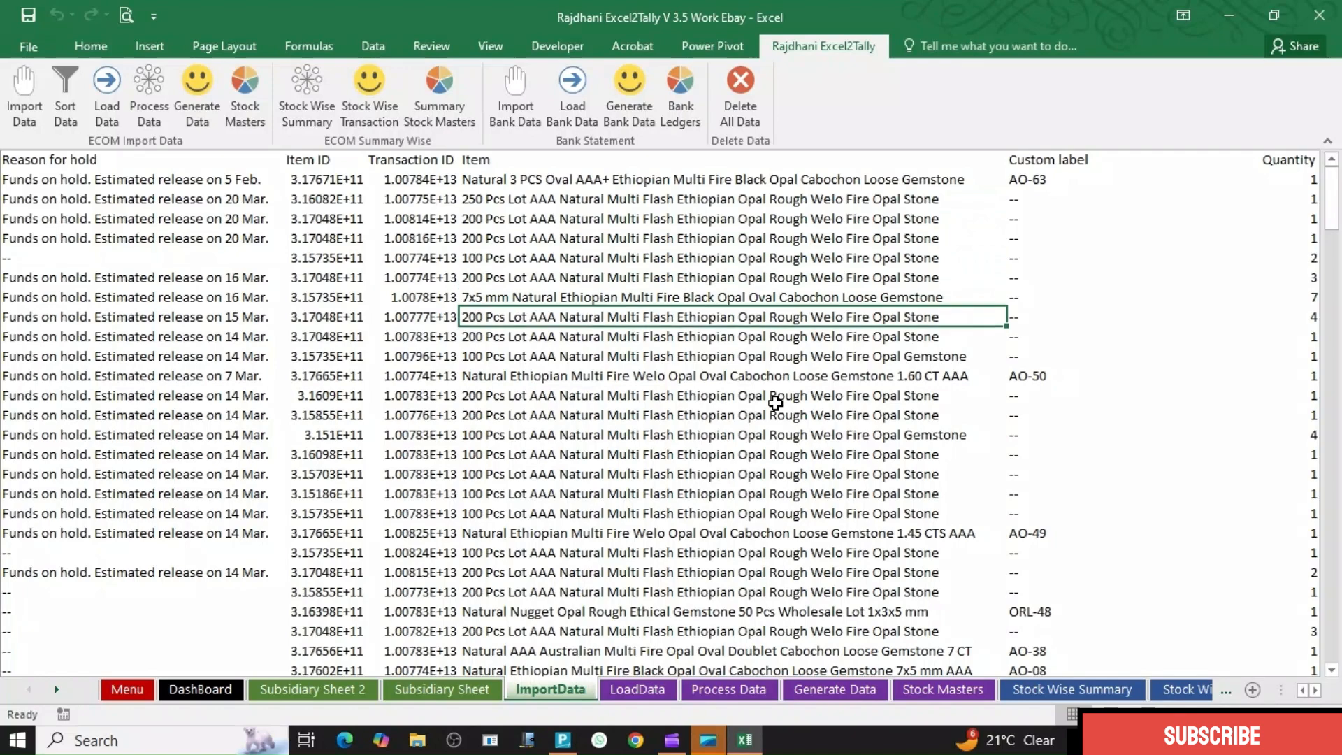
key(Up)
key(Up)
key(Up)
key(Up)
key(Up)
key(Up)
key(ctrl+Down)
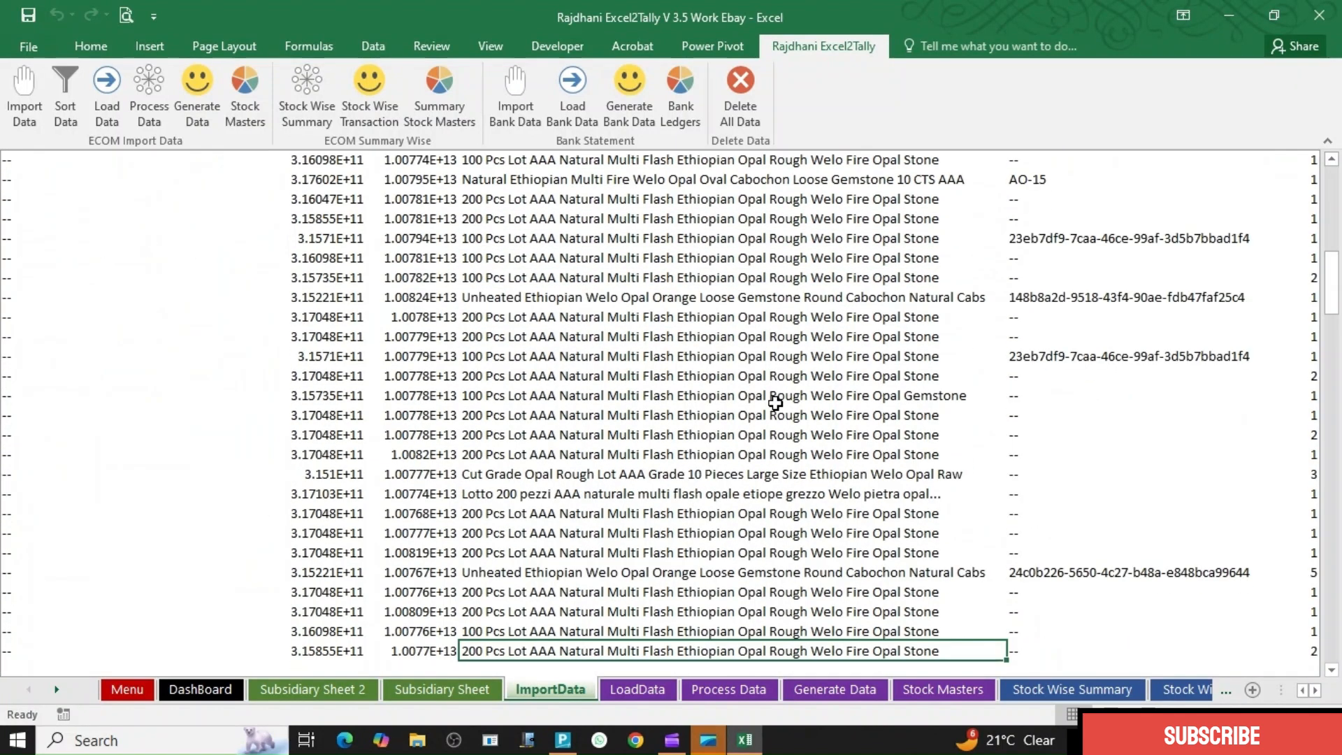
Review the header row's columns from Item through the quantity, amount, fee and currency fields to IGST Tax.
key(ctrl+Up)
key(Right)
key(Right)
key(Right)
key(Right)
key(Right)
key(Right)
key(Right)
key(Right)
key(Right)
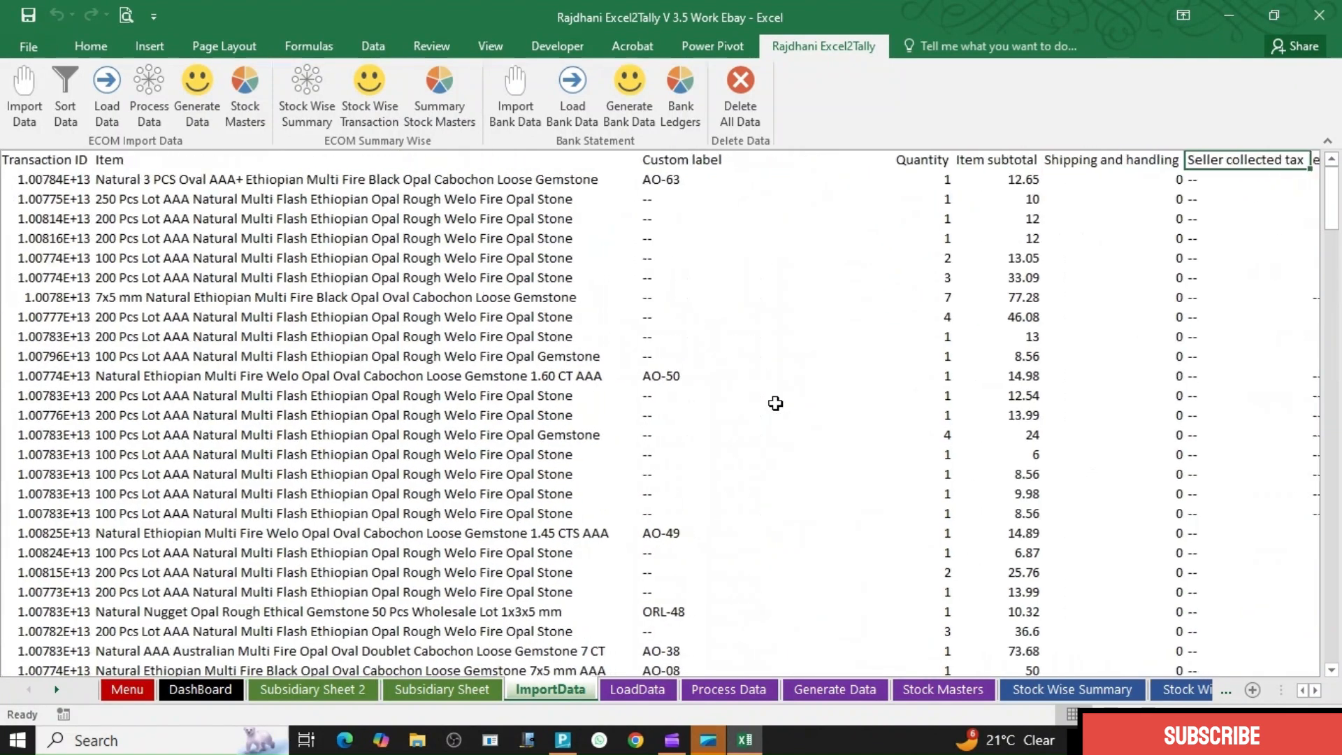
key(Right)
key(Right)
key(Right)
key(Right)
key(Right)
key(Right)
key(Right)
key(Right)
key(Right)
key(Right)
key(Right)
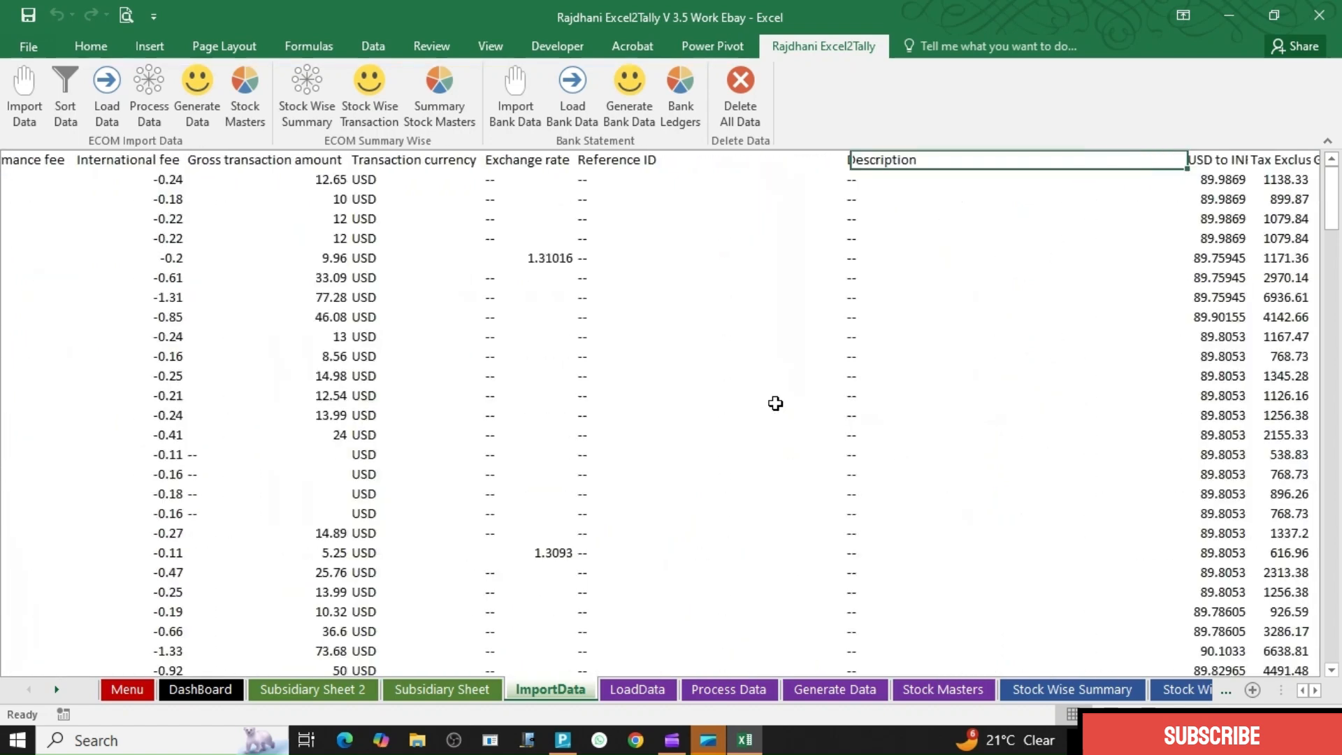
key(Right)
key(Right)
key(Right)
key(Right)
key(Right)
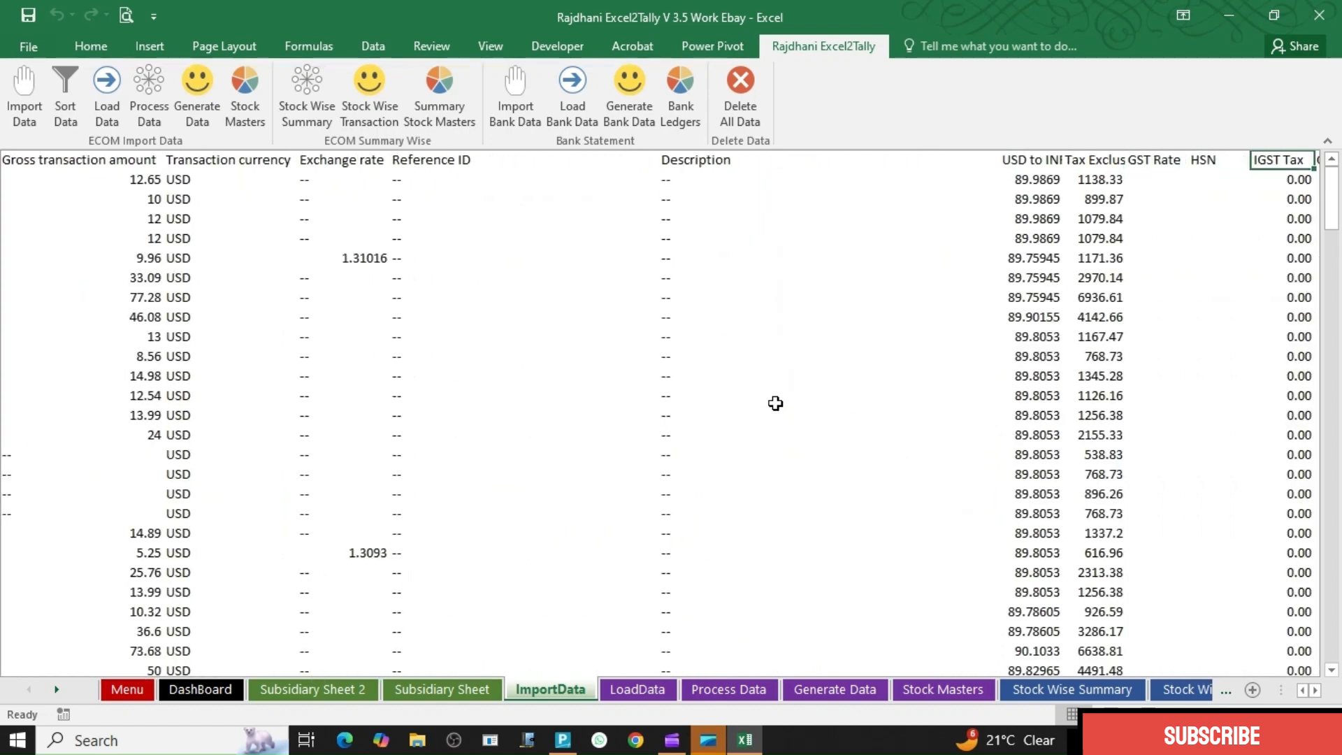
Set the first data row's GST Rate to 0.25 and enter 7103 as its HSN.
key(Left)
key(Left)
key(Left)
key(Left)
key(Down)
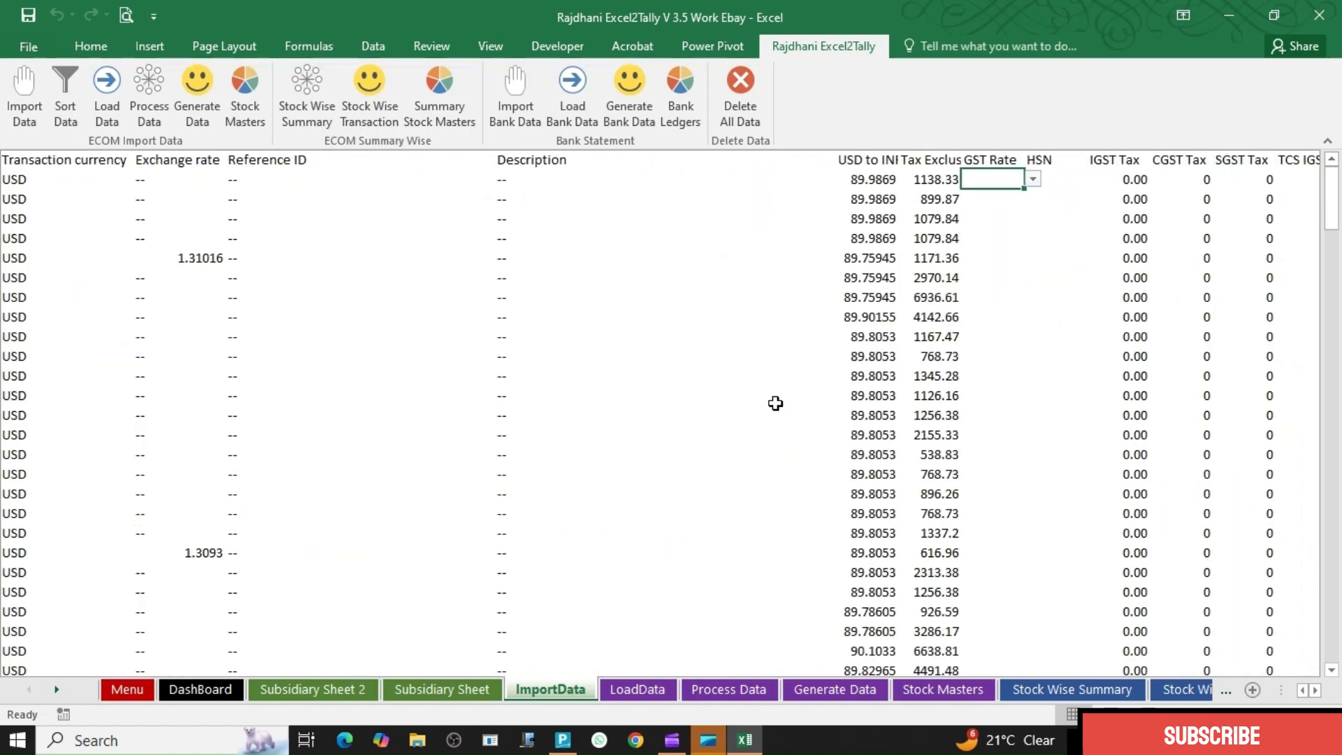
key(alt+Down)
key(Down)
key(Return)
key(Right)
text(710)
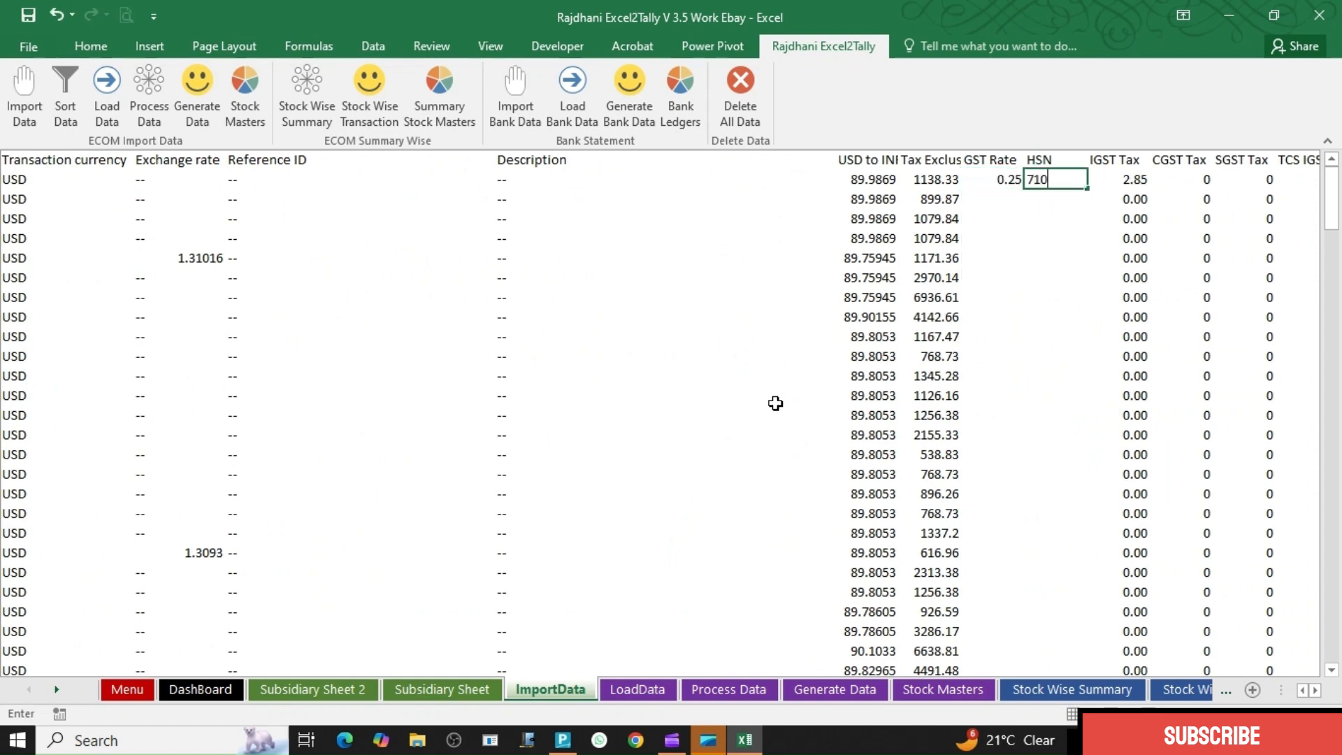
text(3)
key(Return)
Fill the first row's GST Rate 0.25 and HSN 7103 down through the last data row.
key(Up)
key(Left)
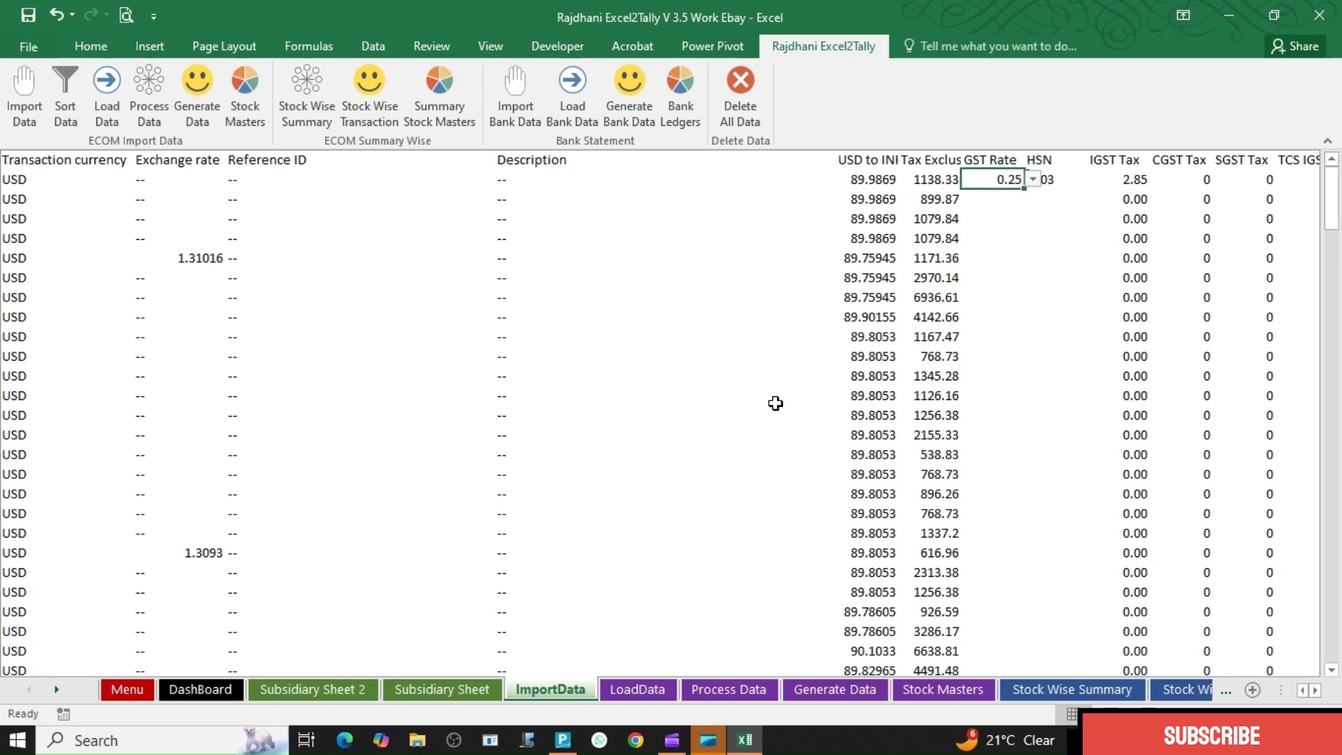
key(Left)
key(Right)
key(Down)
key(Down)
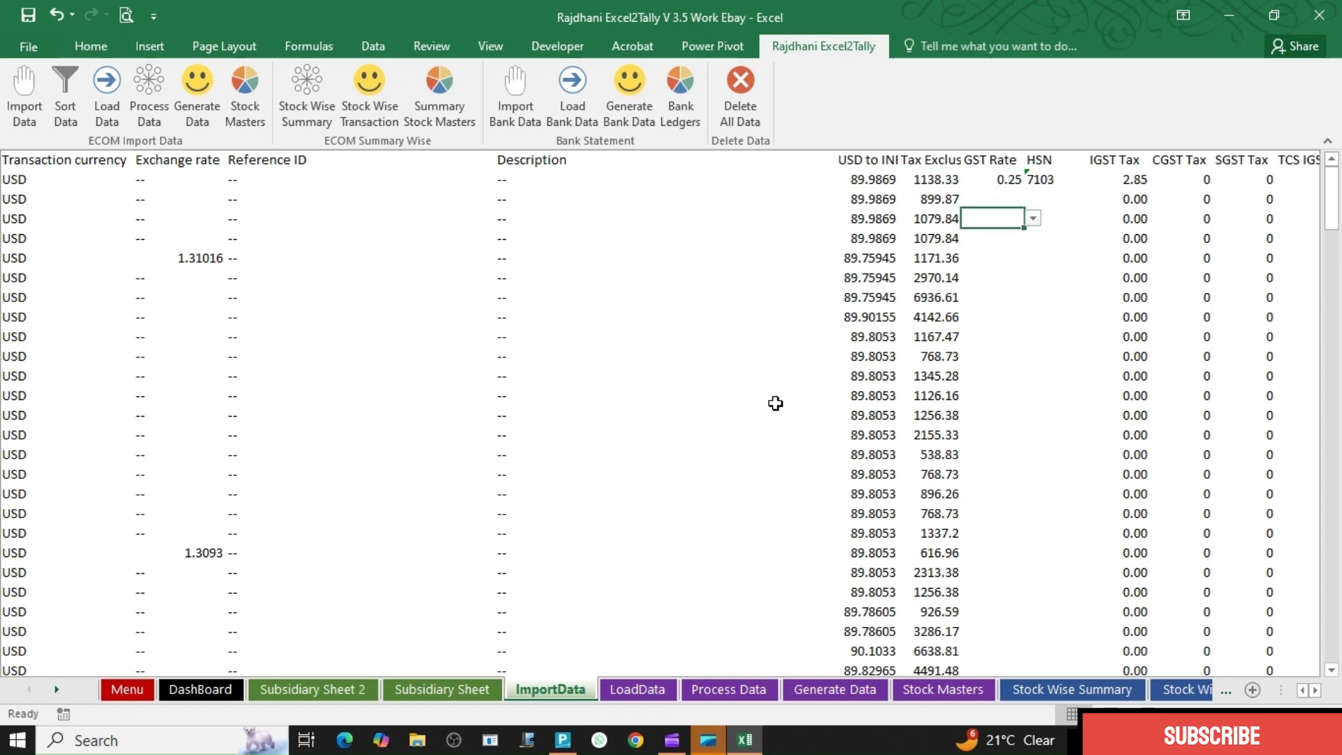
key(Up)
key(Up)
key(Down)
key(Down)
key(Down)
key(Down)
key(Down)
key(Down)
key(Down)
key(Down)
key(Down)
key(Down)
key(Down)
key(Down)
key(Down)
key(Down)
key(Down)
key(Down)
key(Down)
key(Down)
key(Down)
key(Down)
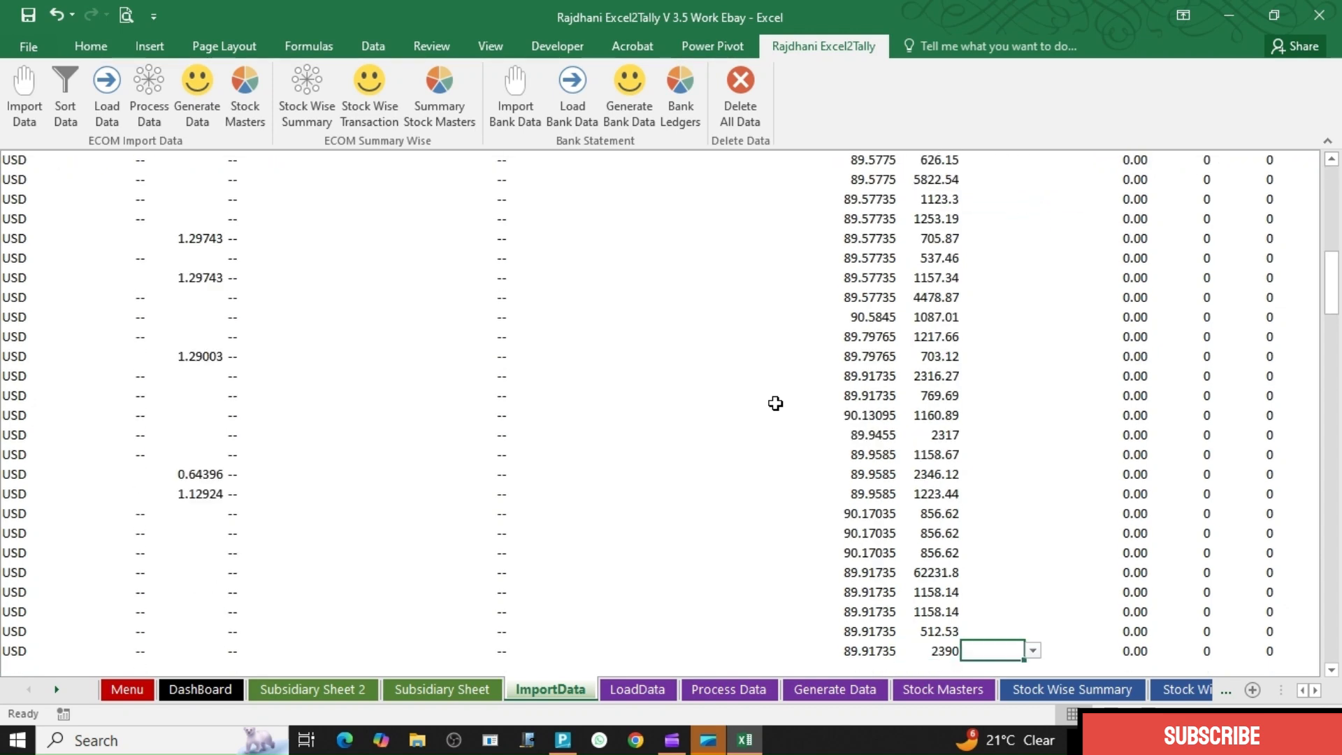
key(ctrl+shift+Up)
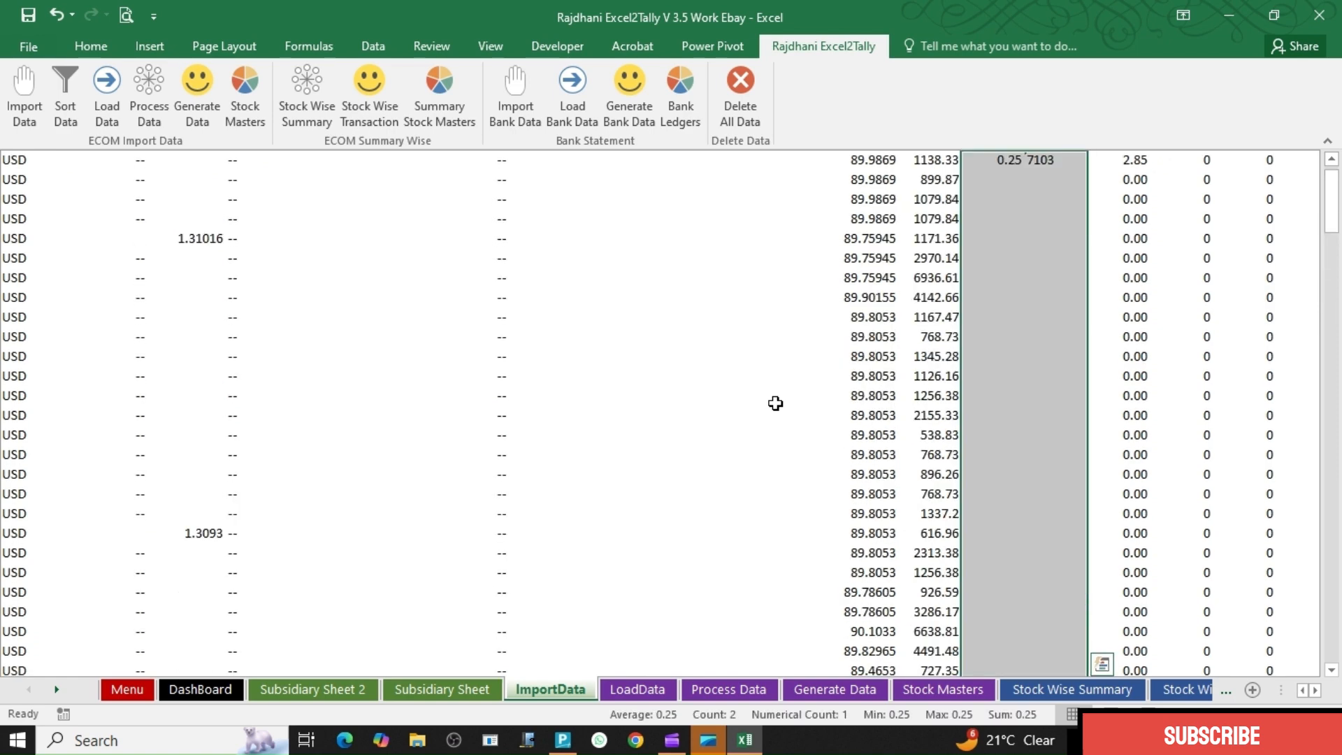
key(ctrl+d)
key(ctrl+Up)
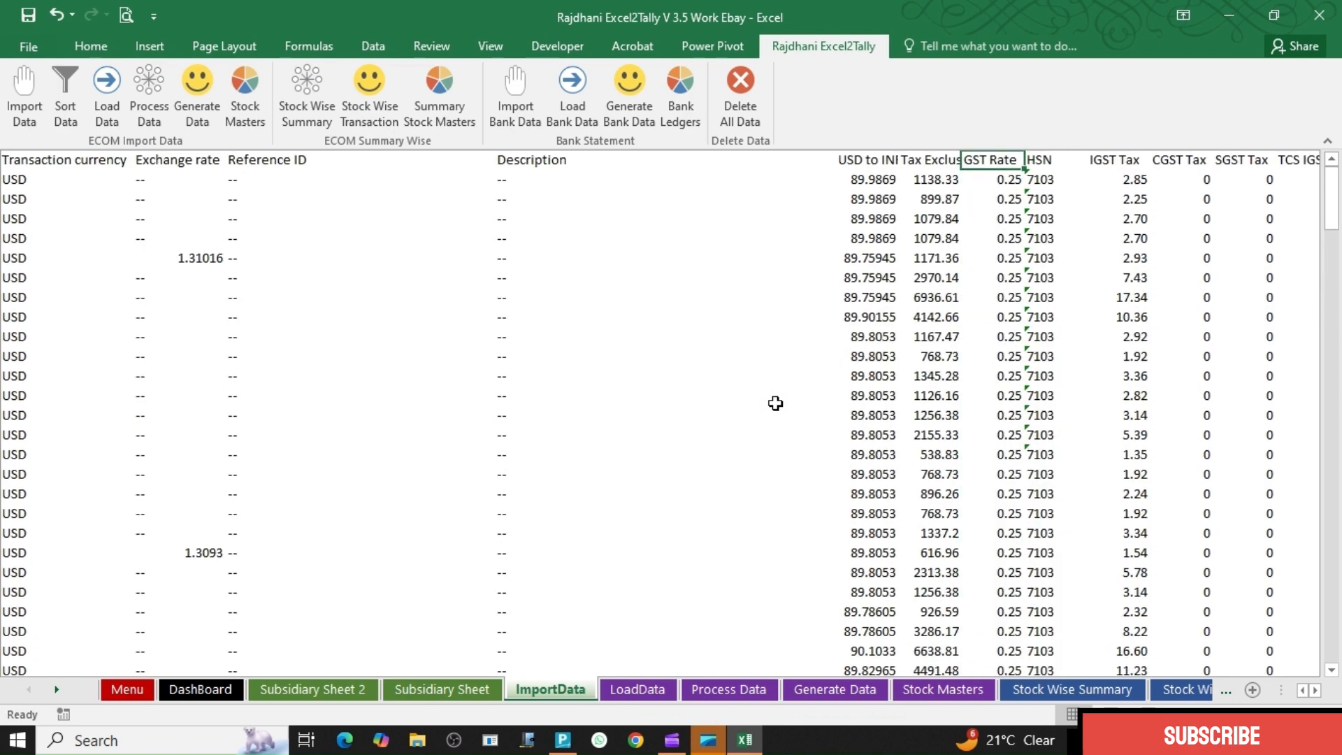
key(Down)
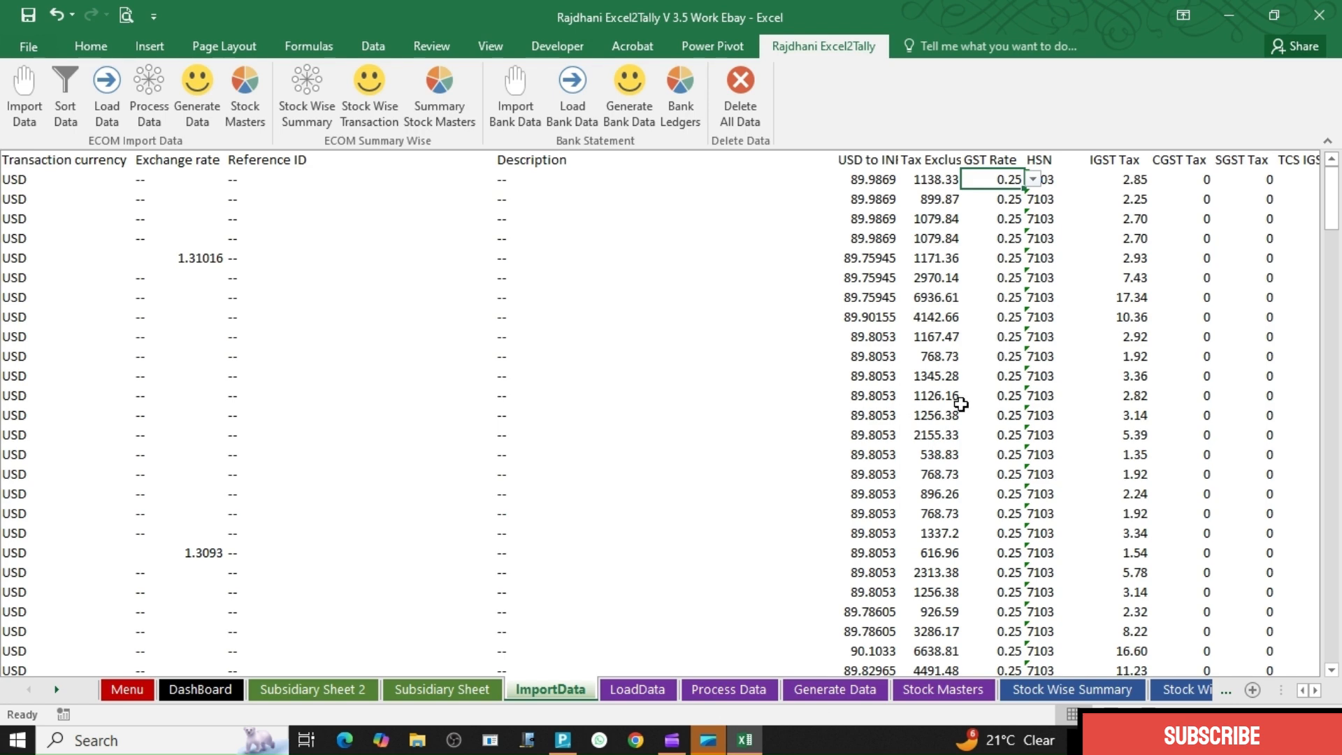
Try a GST Rate of 12 in the first data row of the ImportData sheet.
click(1033, 179)
key(Down)
key(Down)
key(Down)
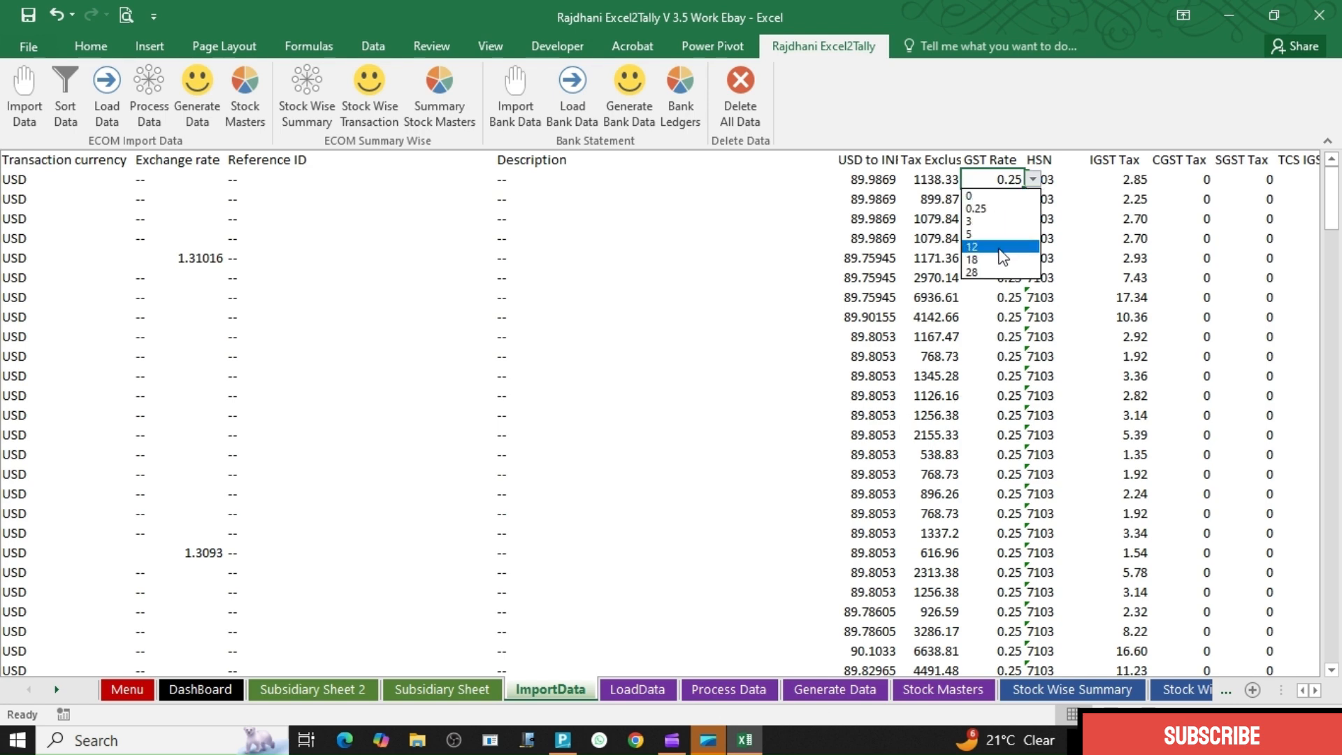
key(Return)
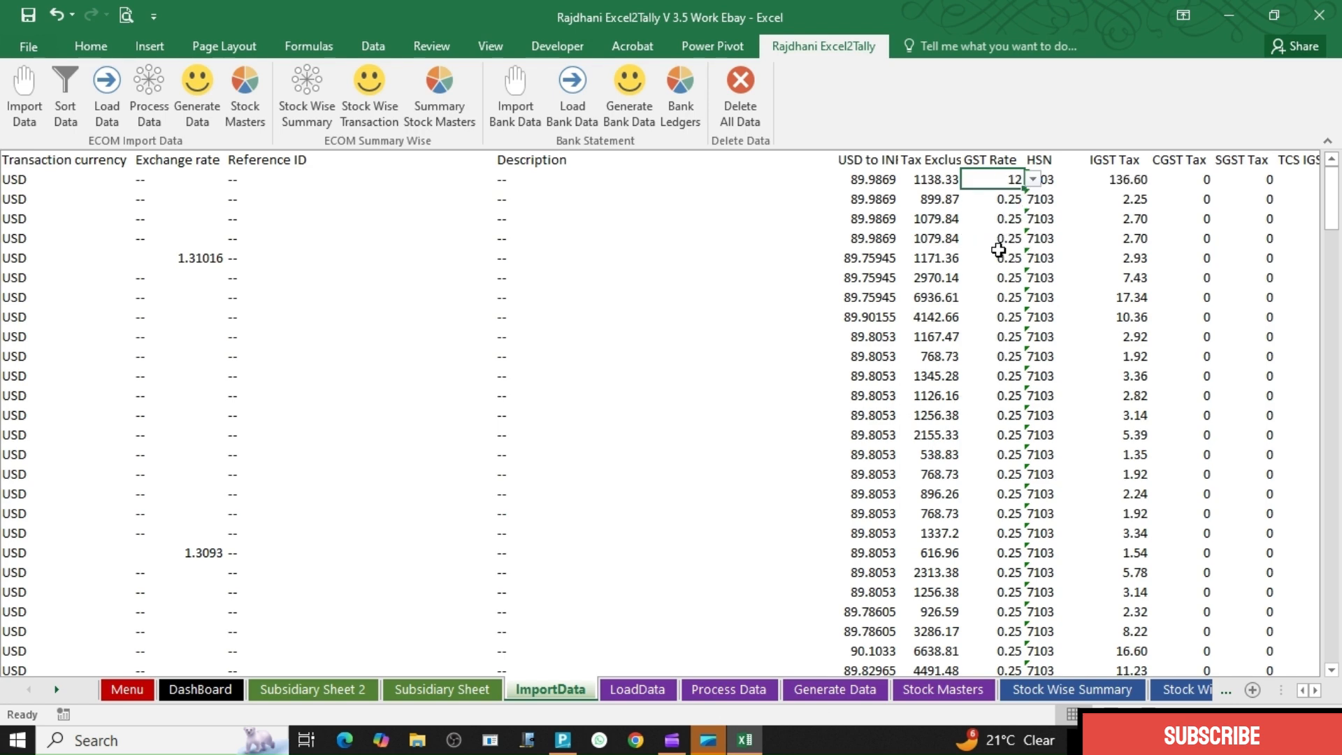
Set the first data row's GST Rate back to 0.25.
click(1034, 181)
click(992, 209)
click(1037, 341)
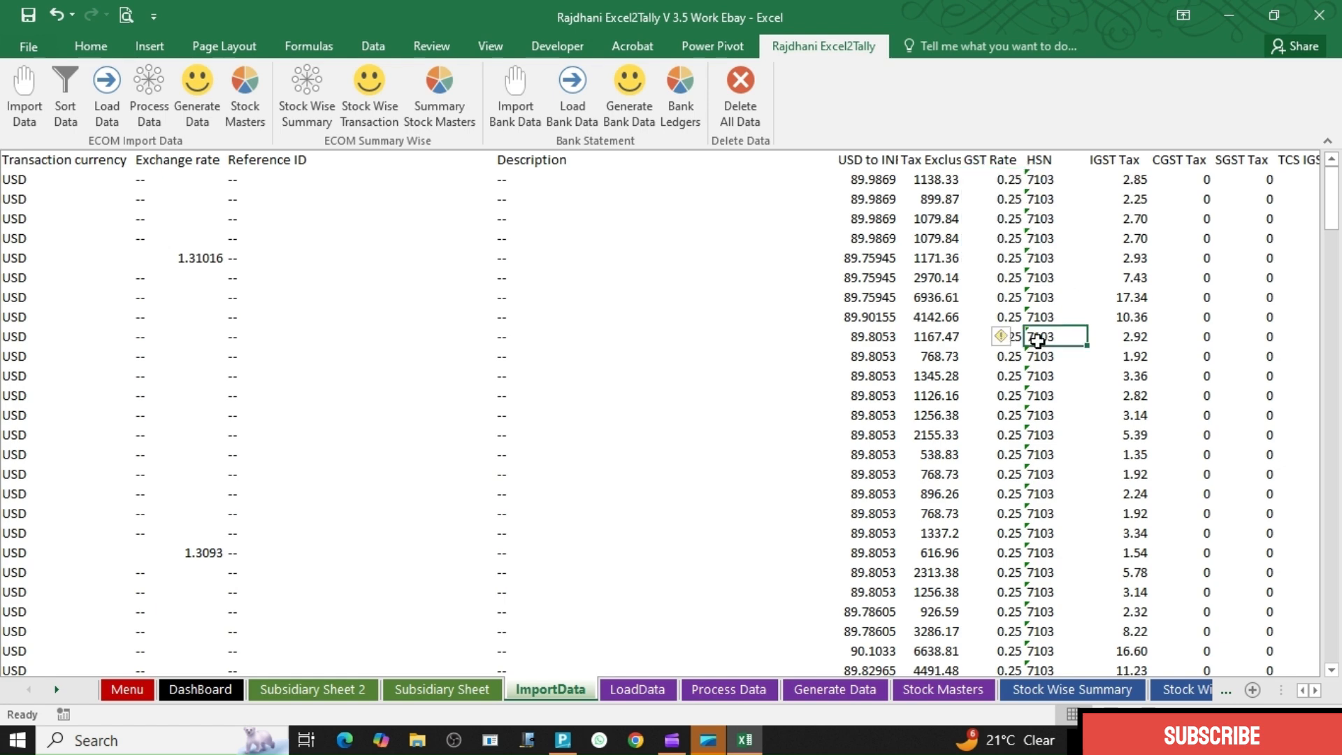
Load the imported eBay transactions into the LoadData sheet with the Load Data command.
click(638, 689)
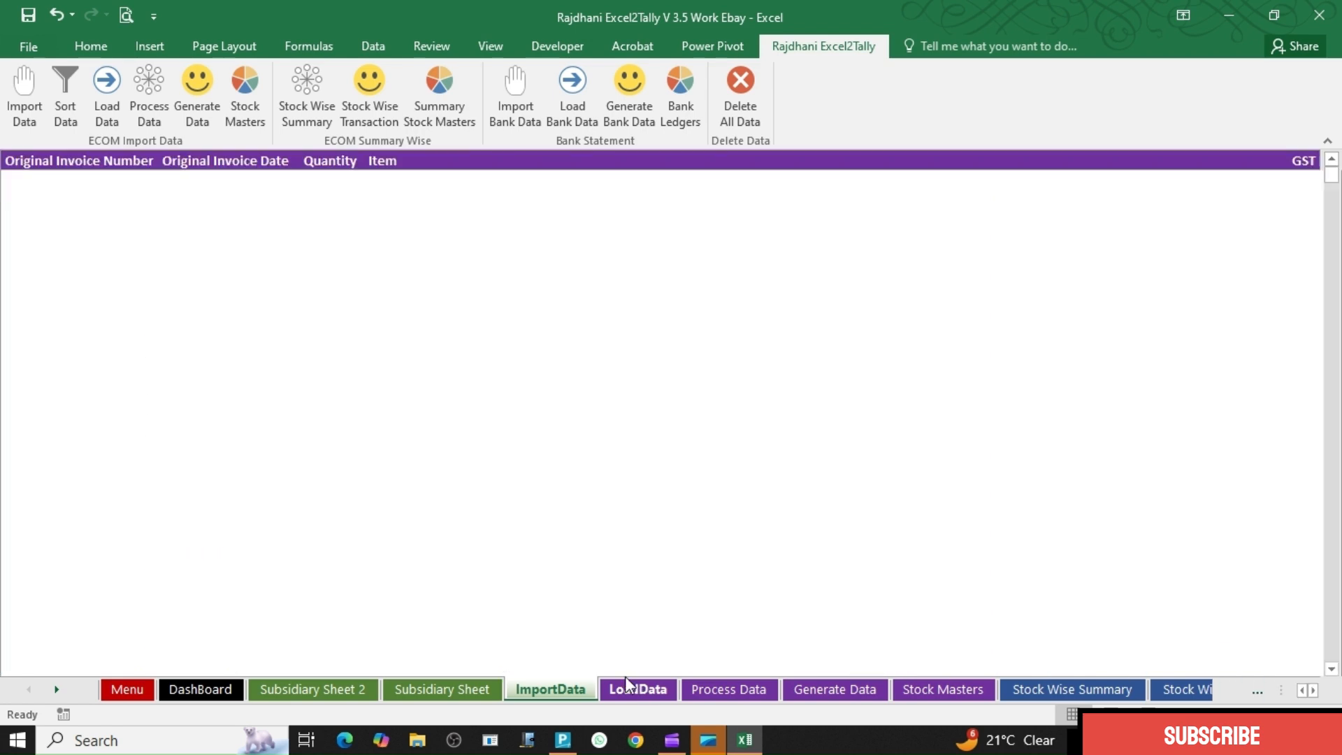
click(109, 107)
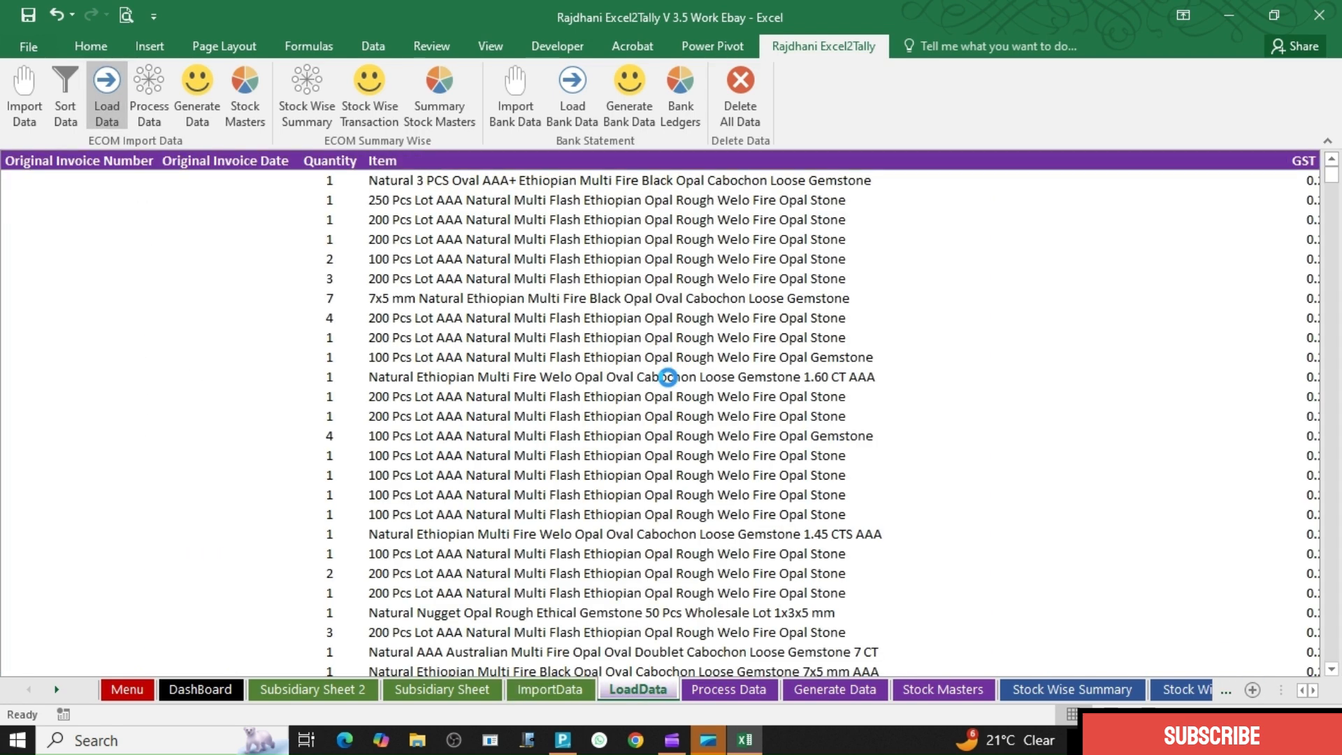
click(737, 443)
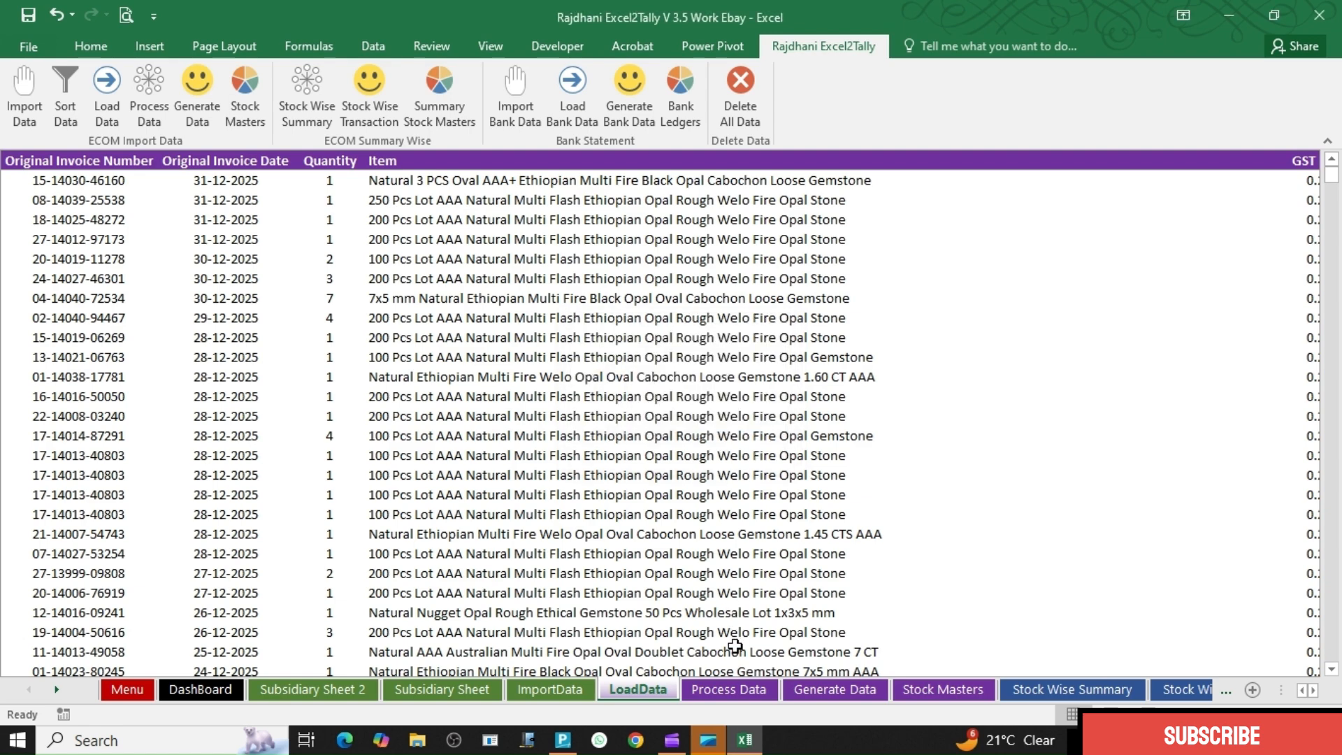
Process the loaded transactions into the Process Data sheet with the Process Data command.
click(729, 690)
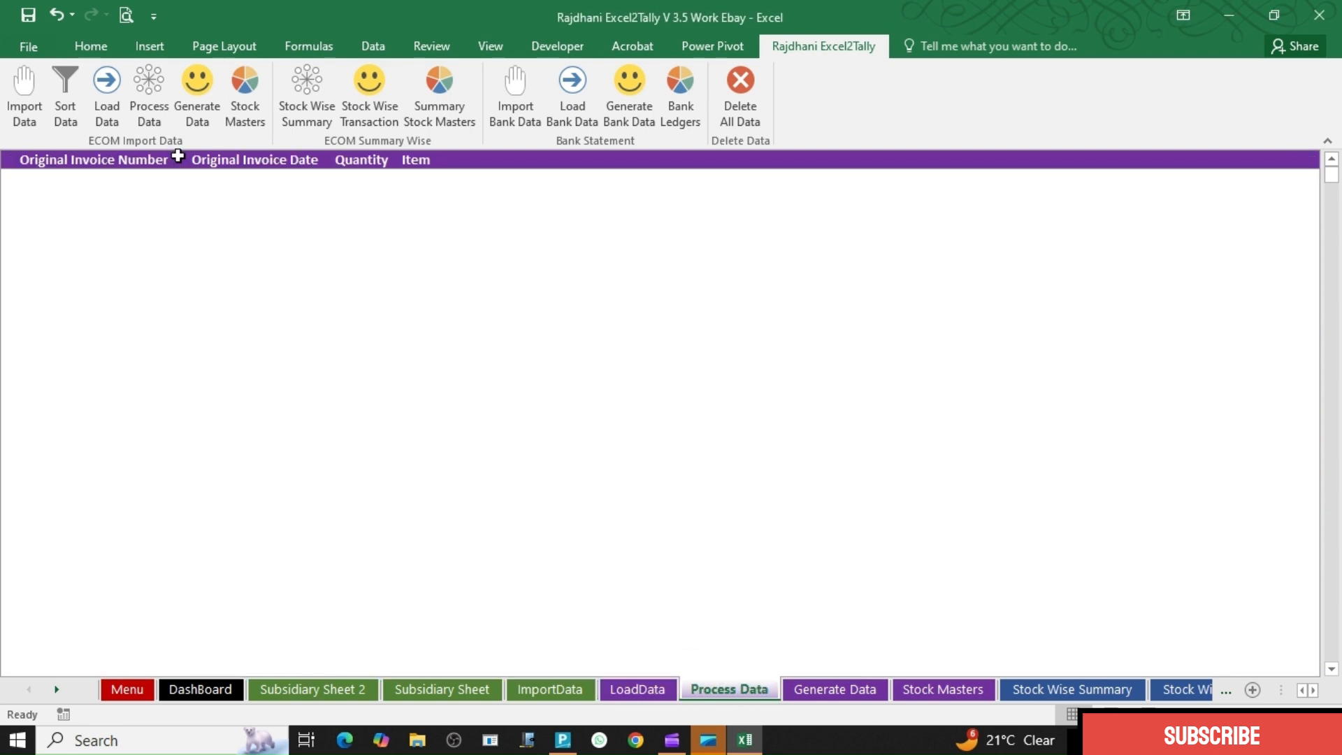
click(144, 96)
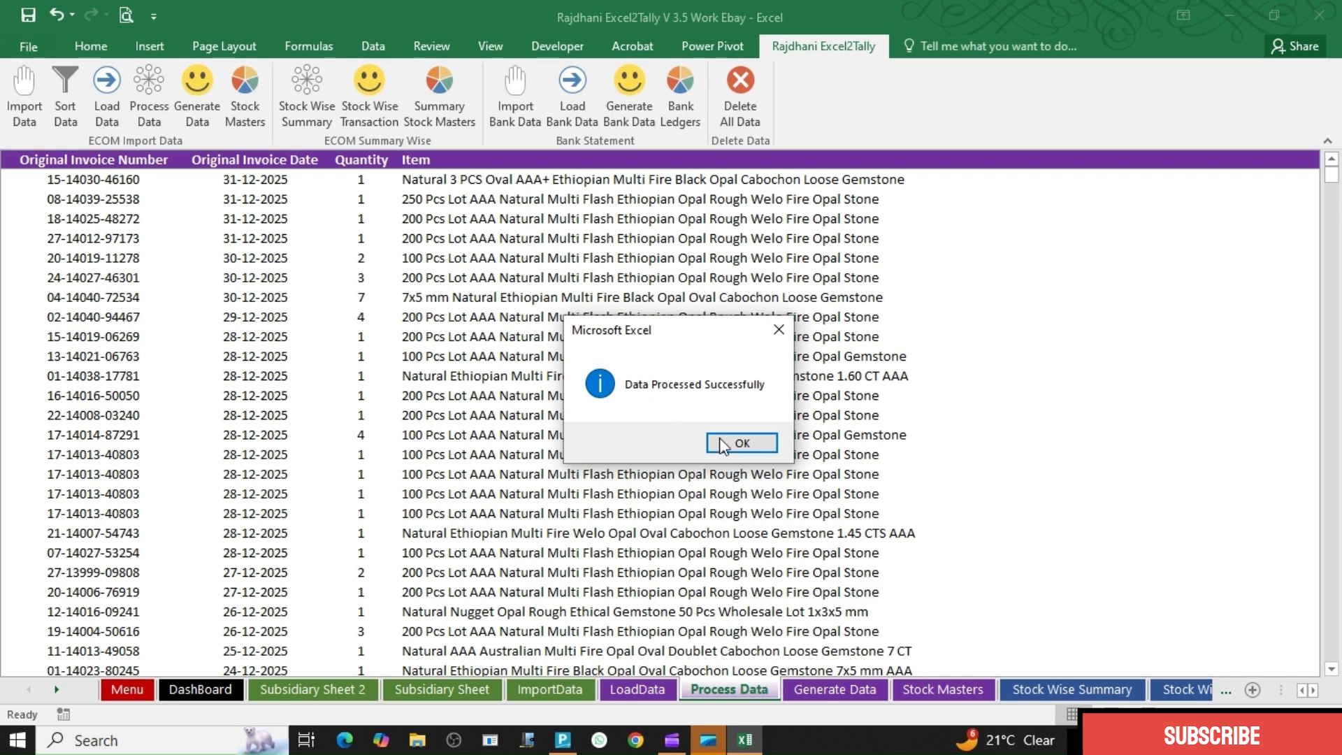
click(736, 446)
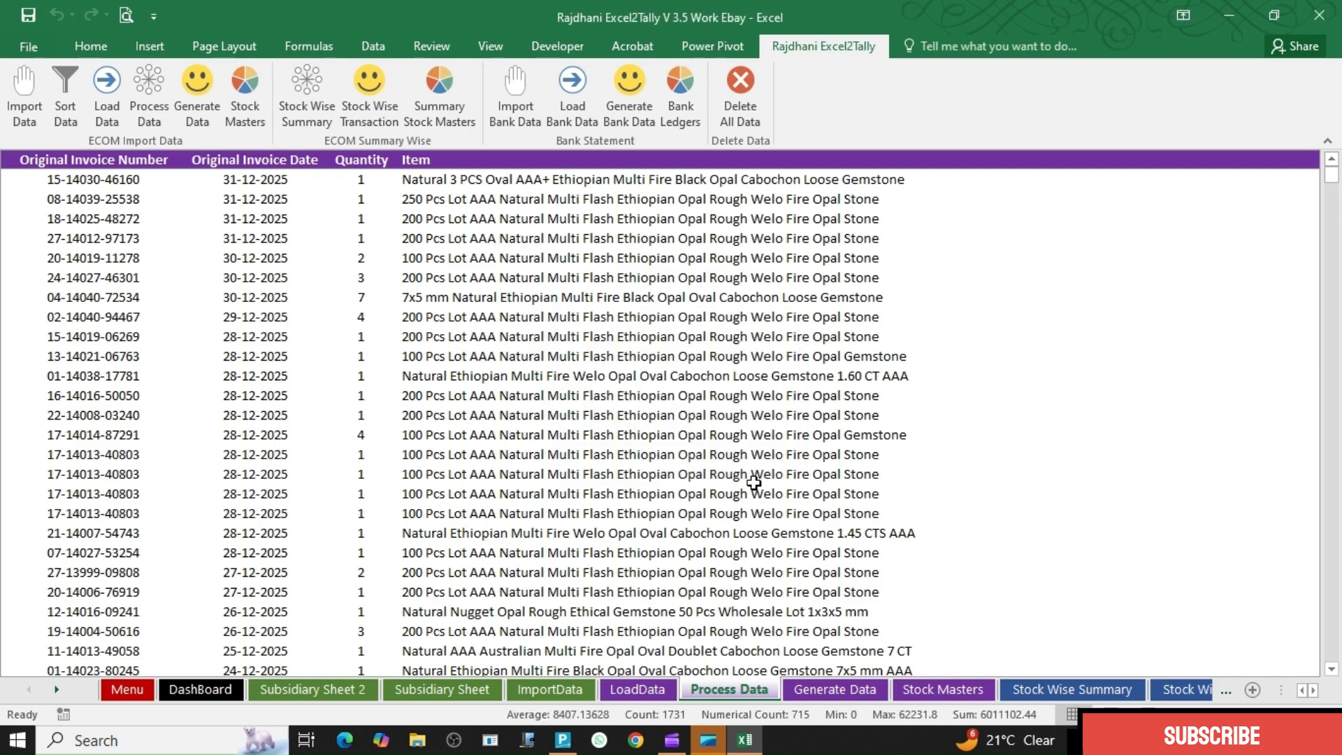
Generate the final transaction data in the Generate Data sheet from the processed records.
click(820, 691)
click(197, 96)
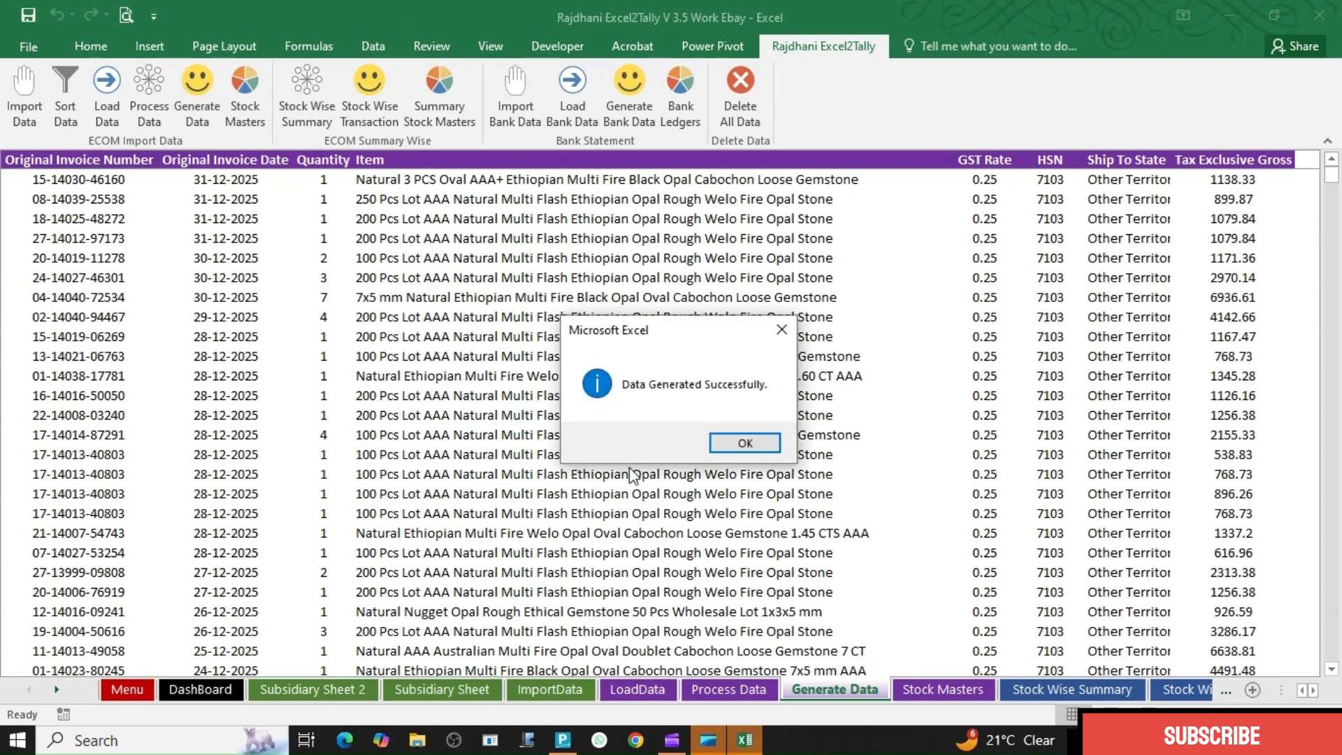
click(734, 445)
Create the item list in the Stock Masters sheet using PCS as the UQC value.
click(937, 690)
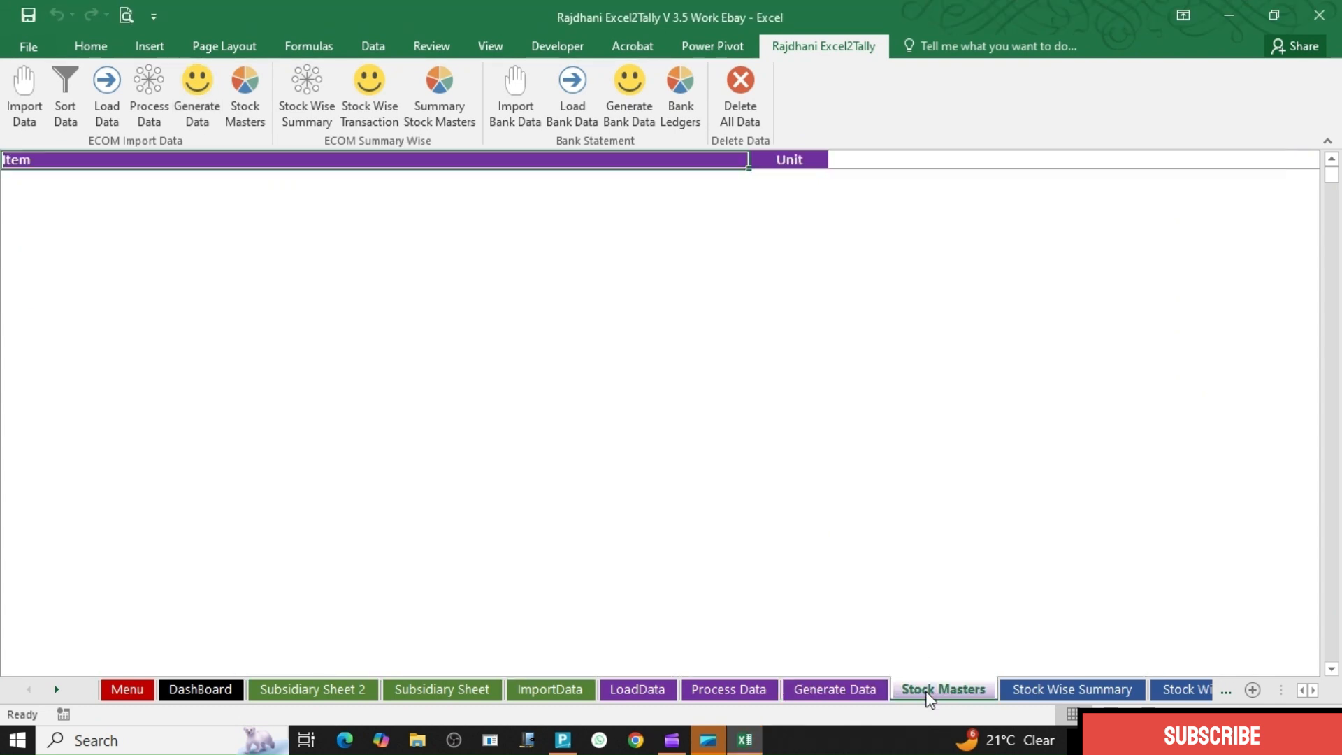
click(242, 107)
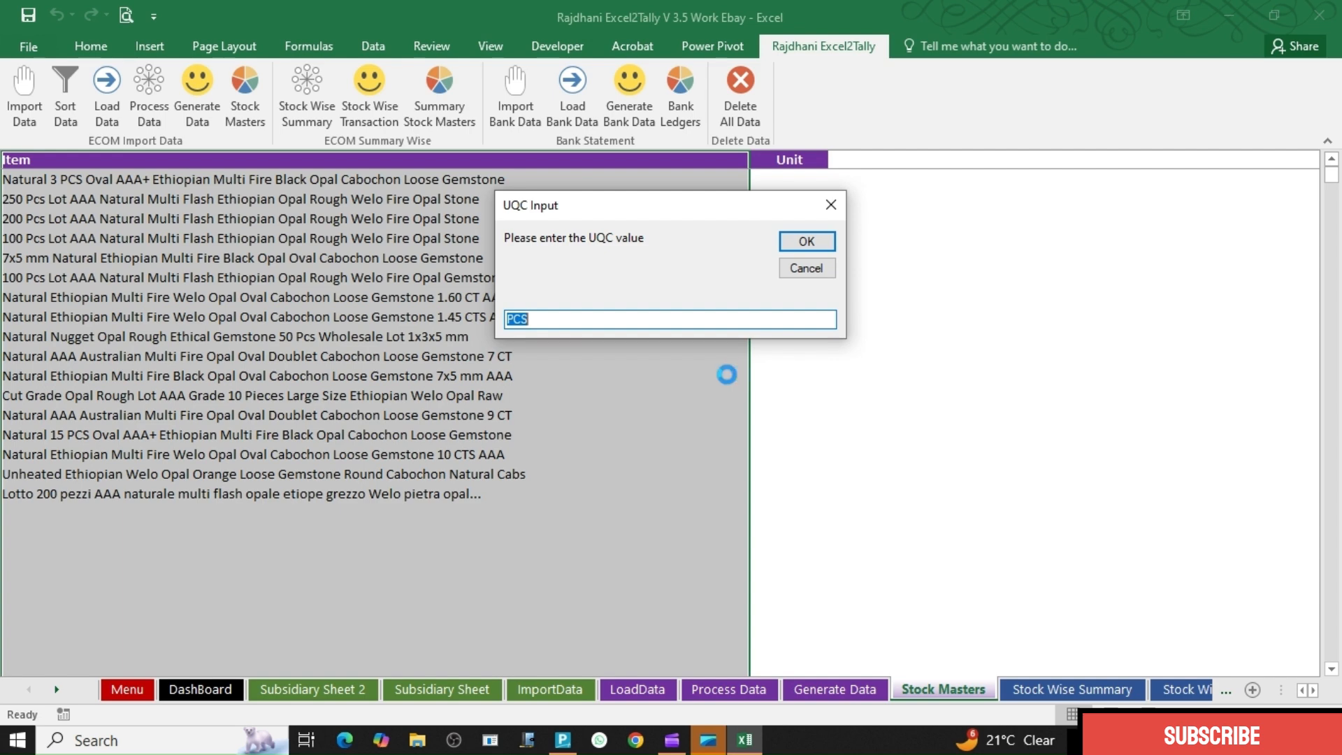
click(806, 242)
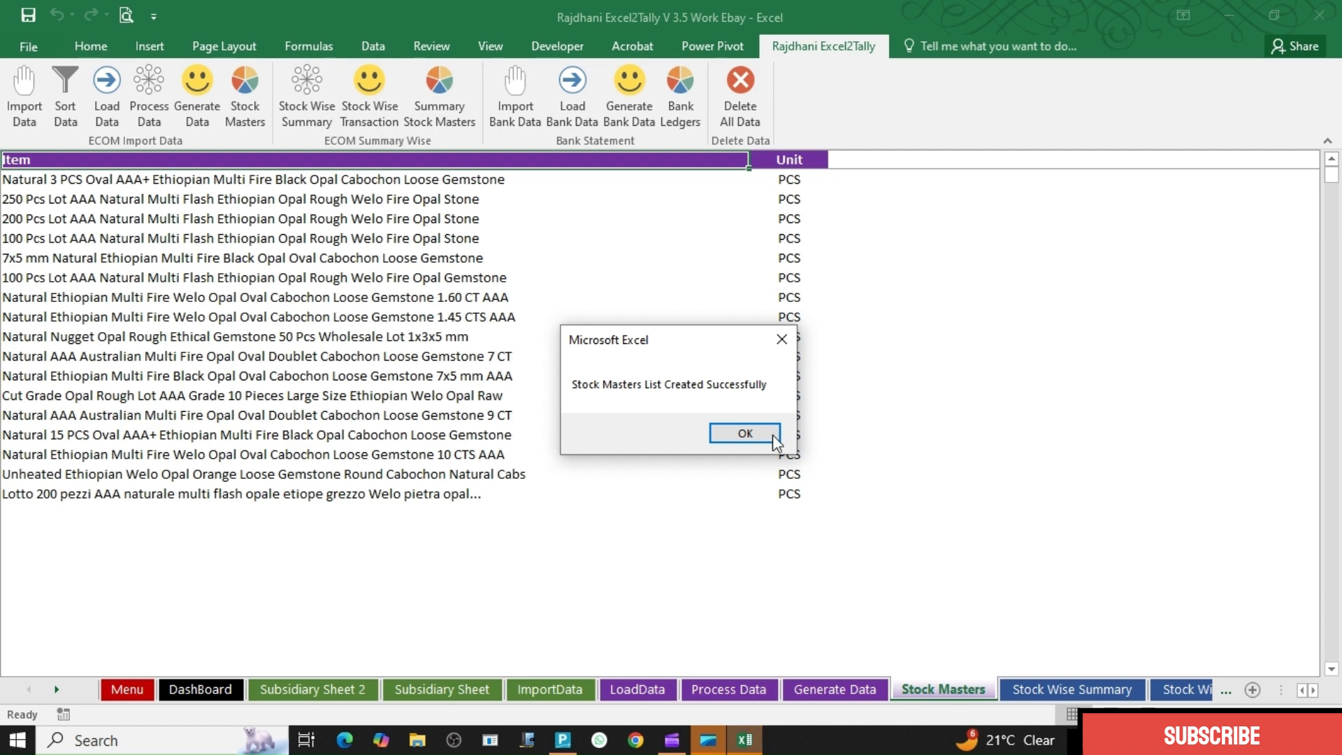
click(745, 434)
Try SQM as the Unit of the 1.45 CTS AAA Ethiopian opal item in the Stock Masters list.
click(796, 318)
click(837, 317)
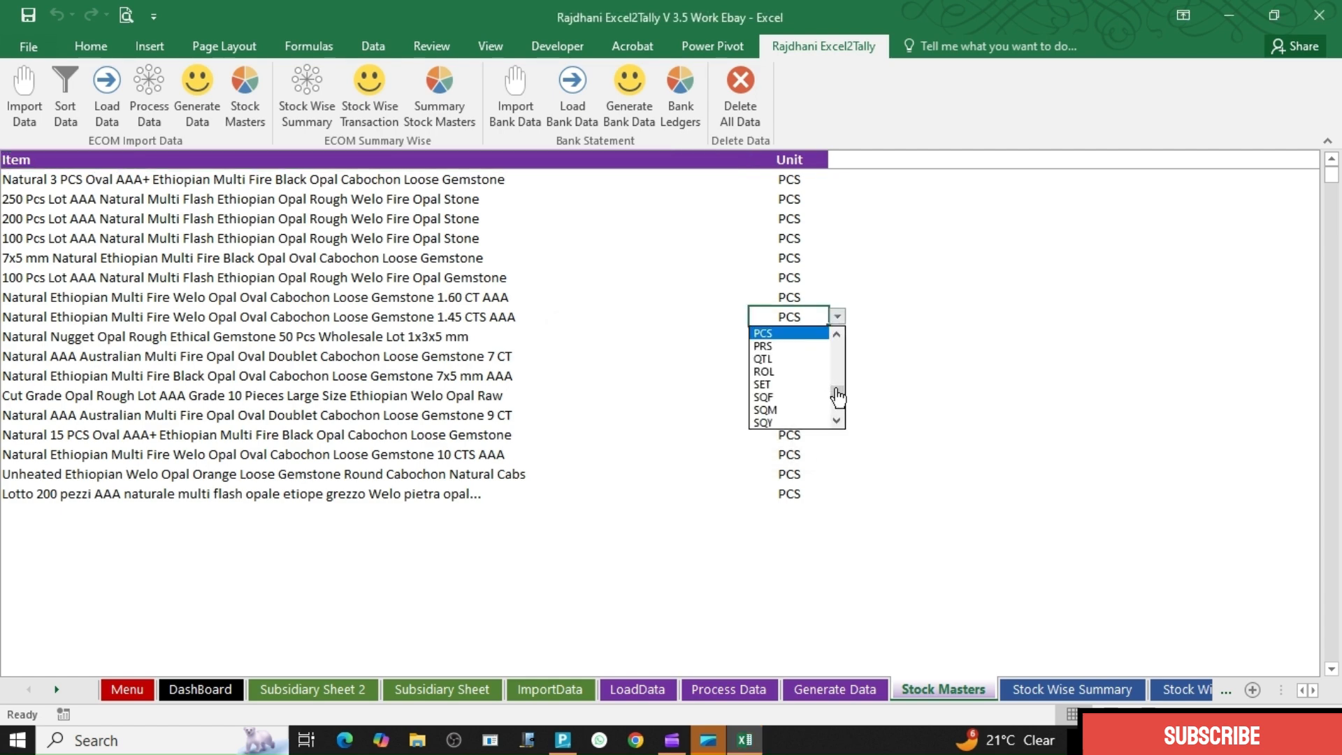
click(787, 409)
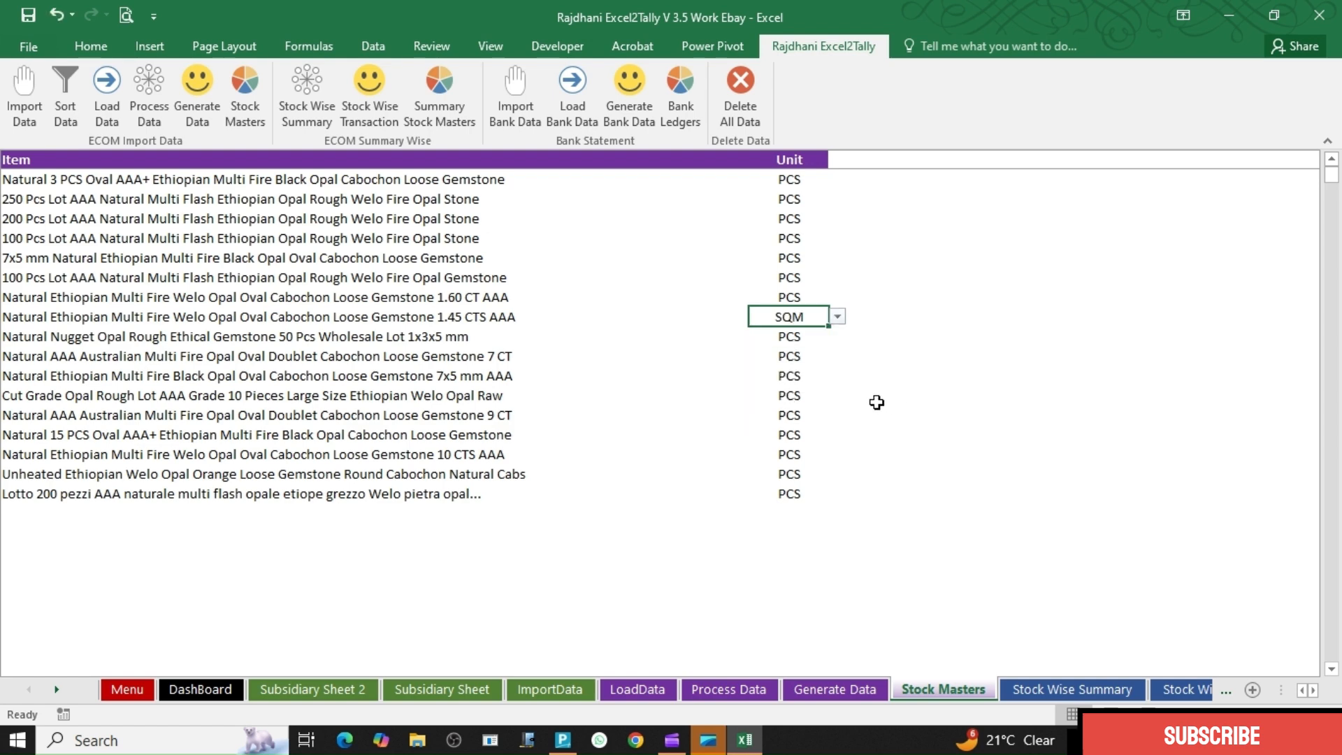
Set the Unit of the 1.45 CTS AAA Ethiopian opal item back to PCS.
click(840, 320)
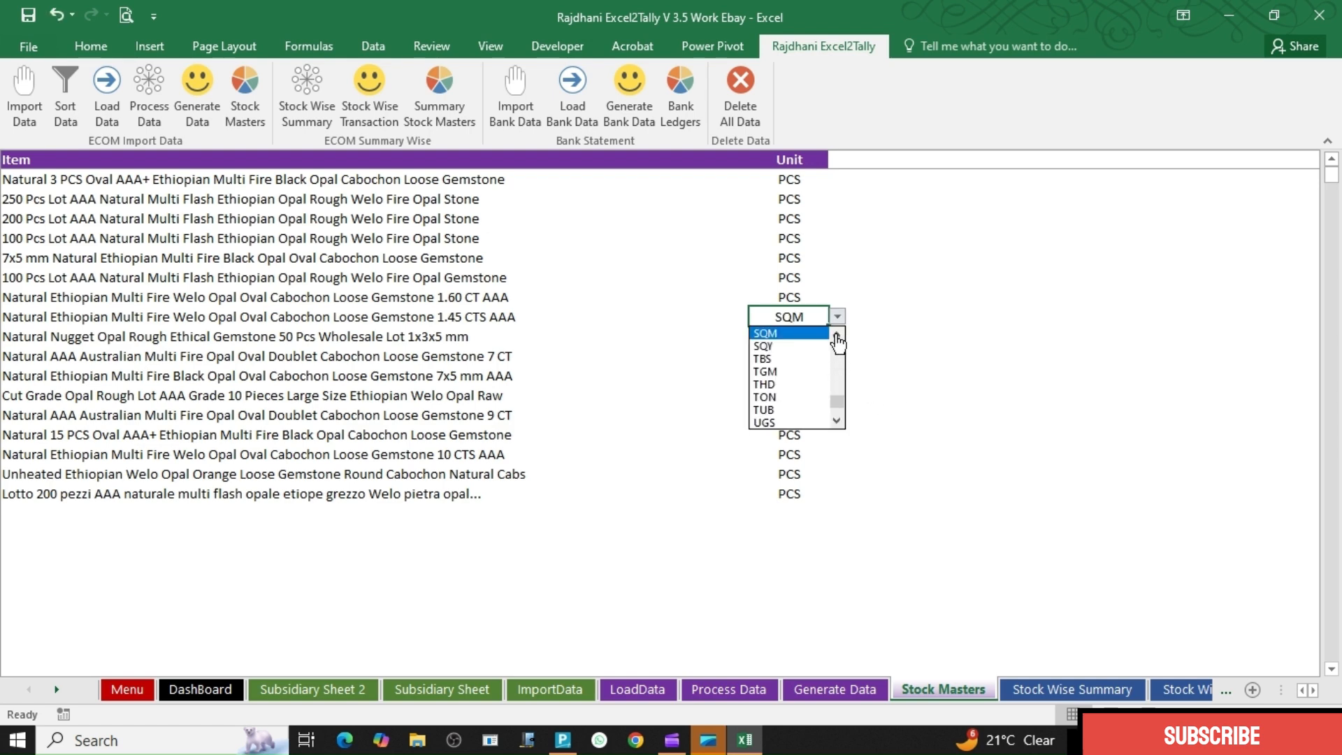
click(838, 335)
click(837, 335)
click(838, 336)
click(838, 336)
click(837, 336)
click(837, 337)
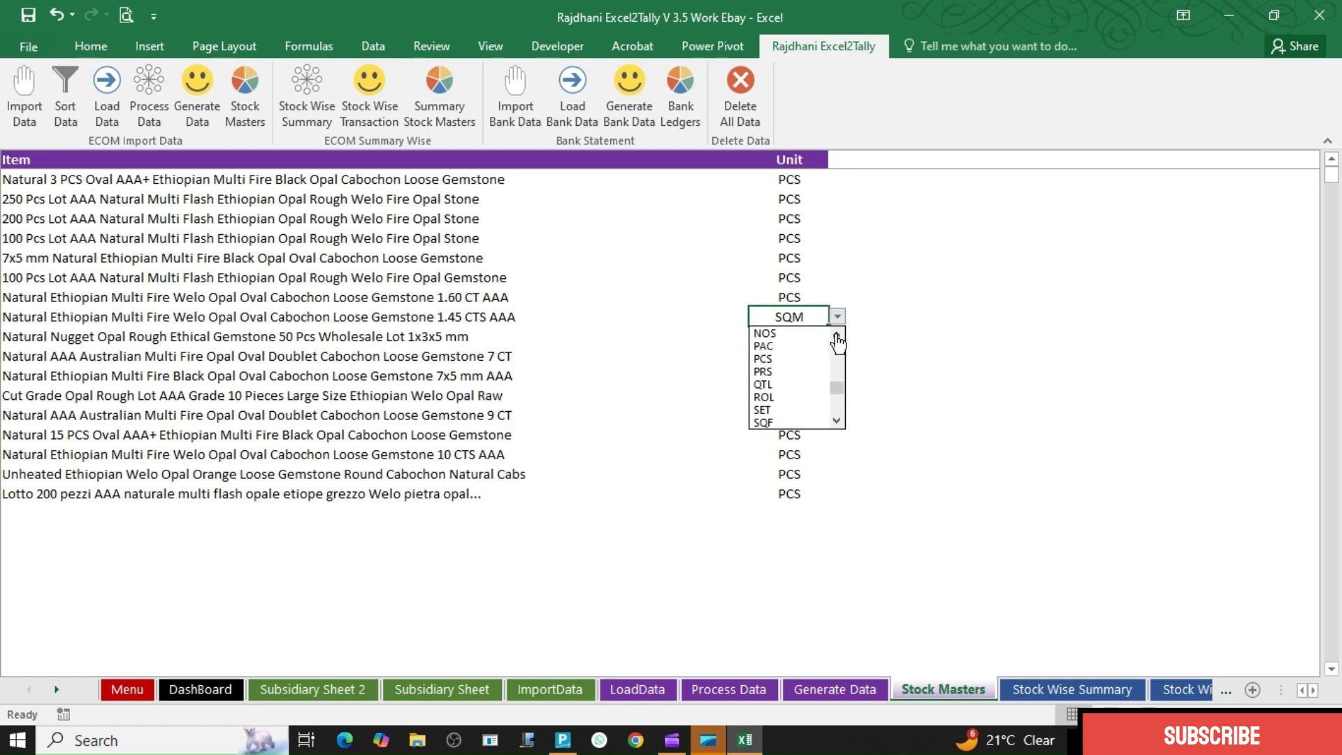
click(790, 360)
click(901, 370)
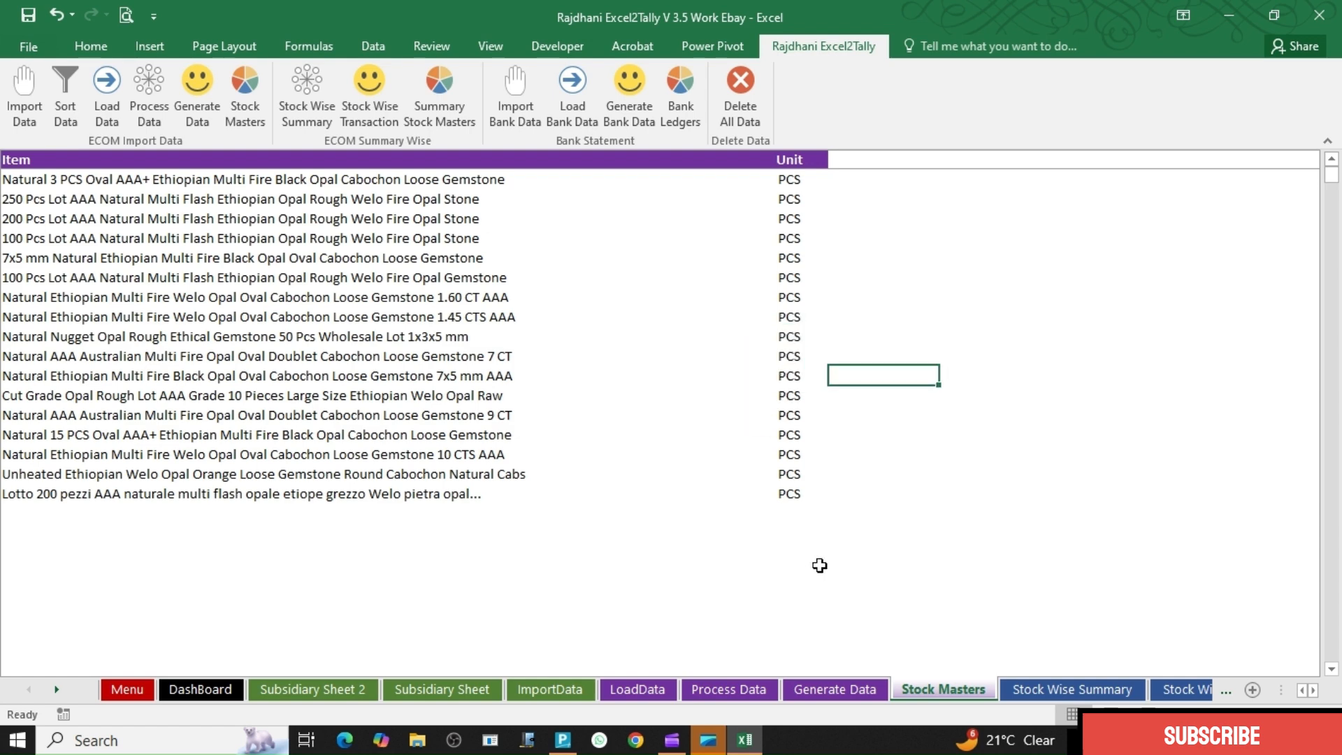
Switch to TallyPrime, check the existing stock items under master alteration, and return to the Gateway of Tally.
click(564, 740)
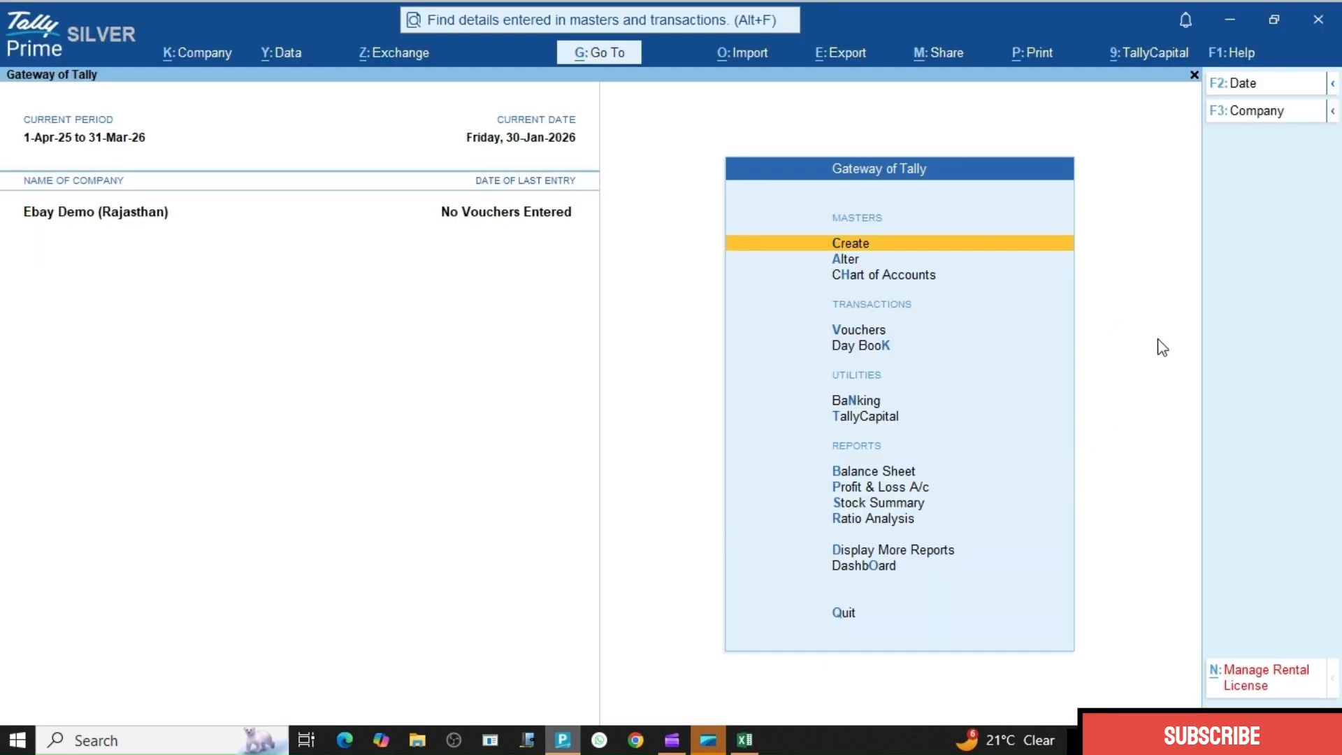
key(Down)
key(Return)
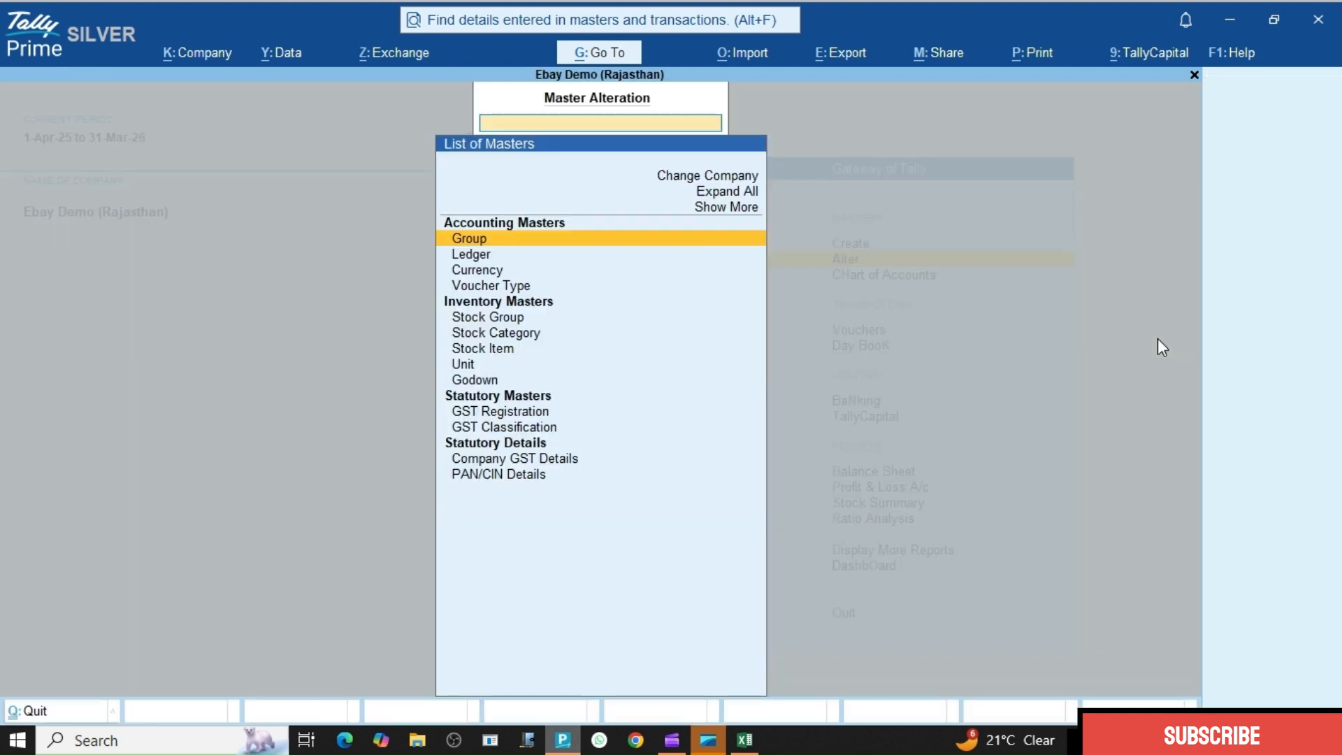
key(Down)
key(Down)
key(Down)
key(Down)
key(Down)
key(Down)
key(Return)
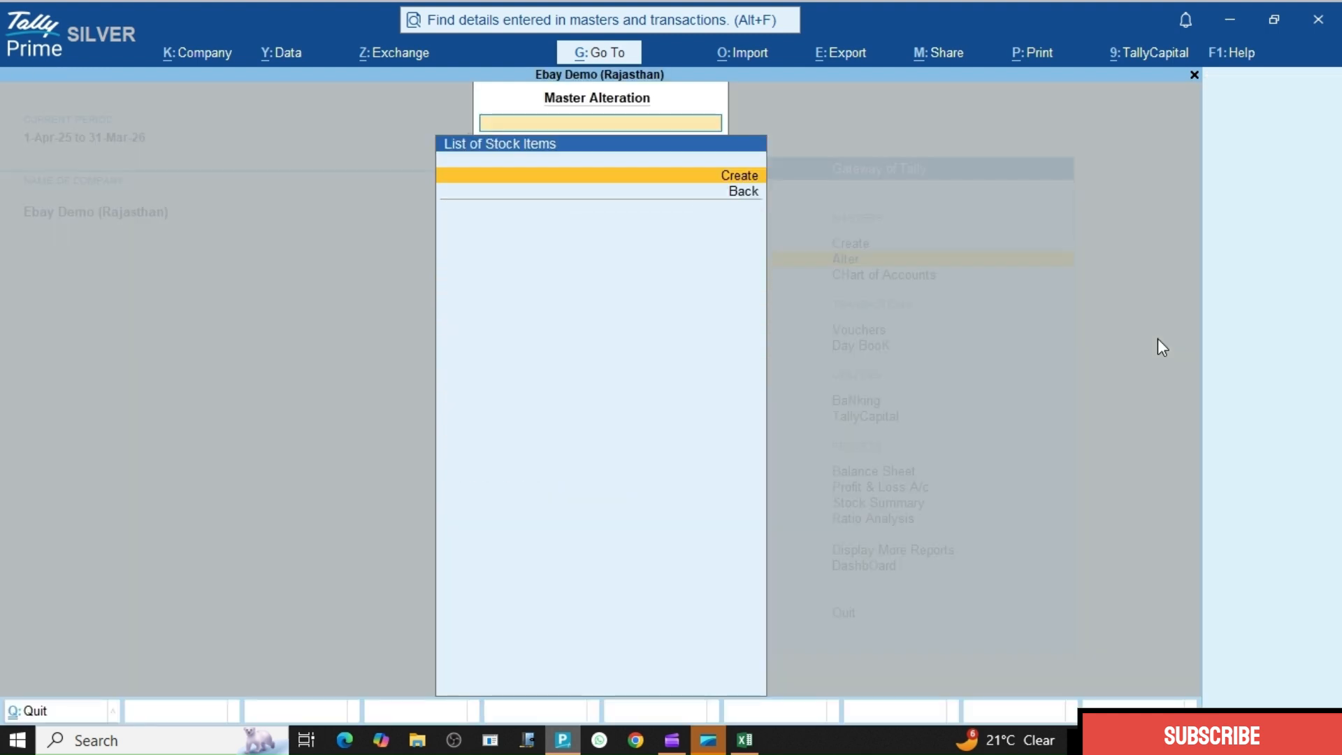
key(Down)
key(Return)
key(Escape)
key(Up)
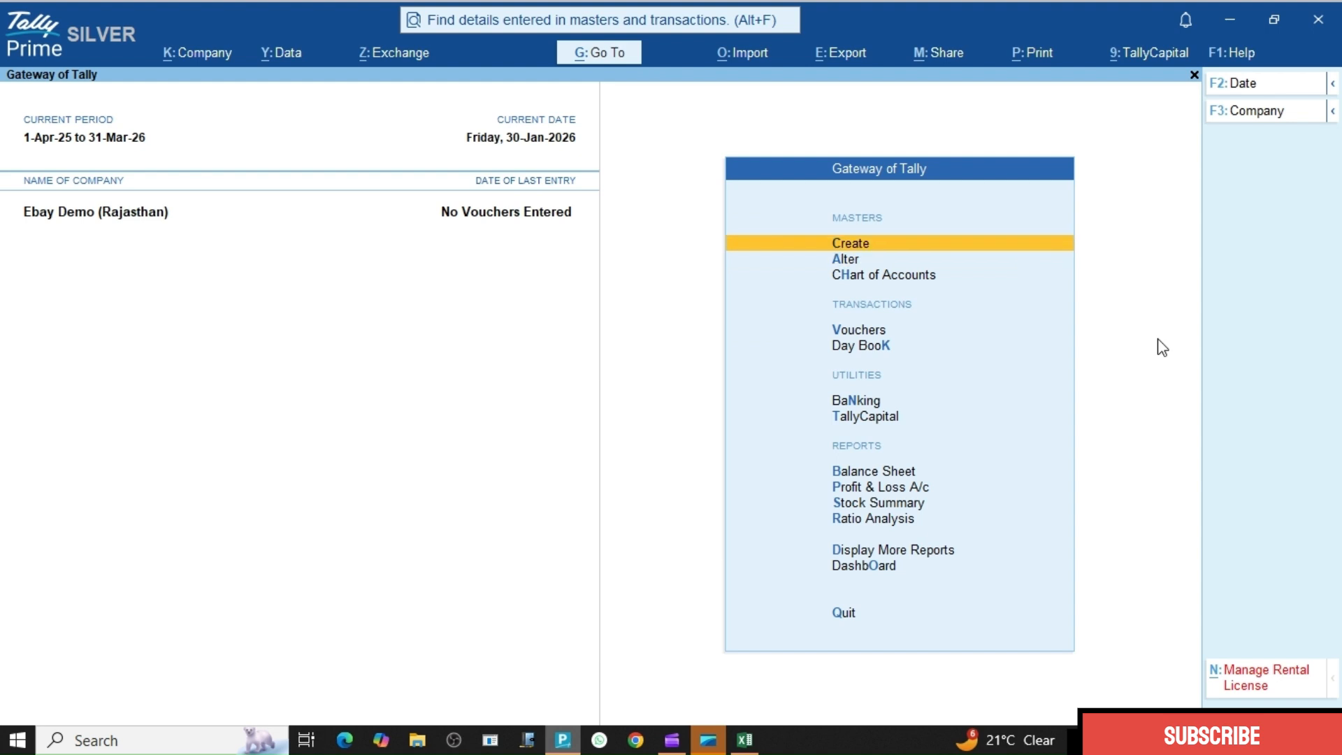
Set up a masters import from Rajdhani Excel2Tally V 3.5 Work Ebay.xlsm using the Stock Masters worksheet and the Stock mapping template.
key(alt+o)
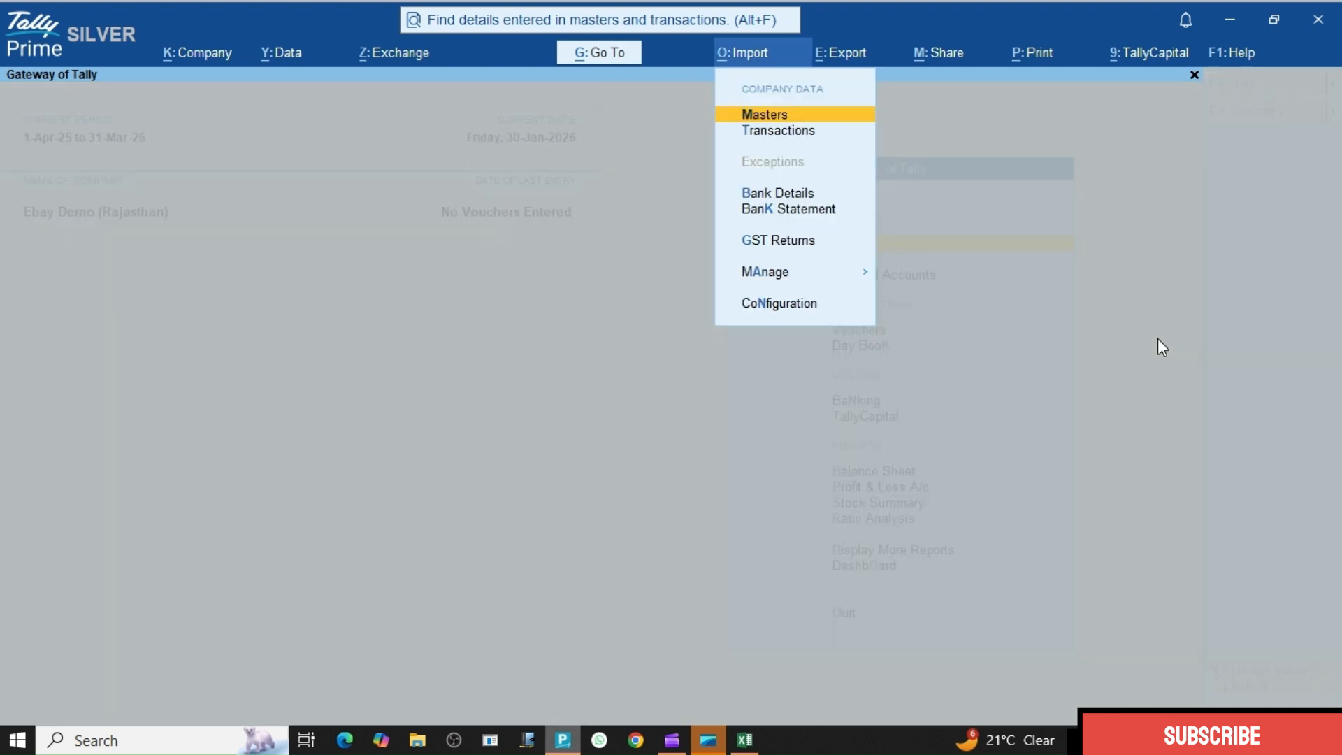
key(Return)
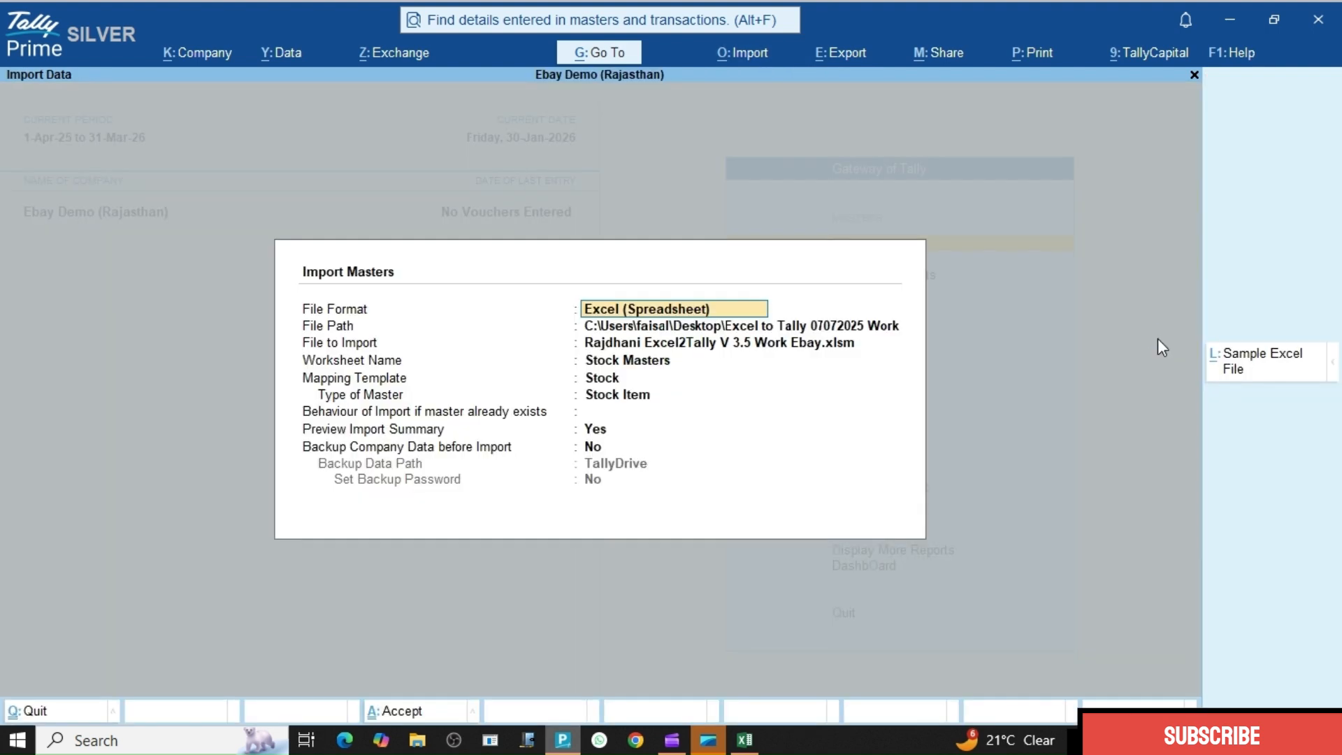
key(Return)
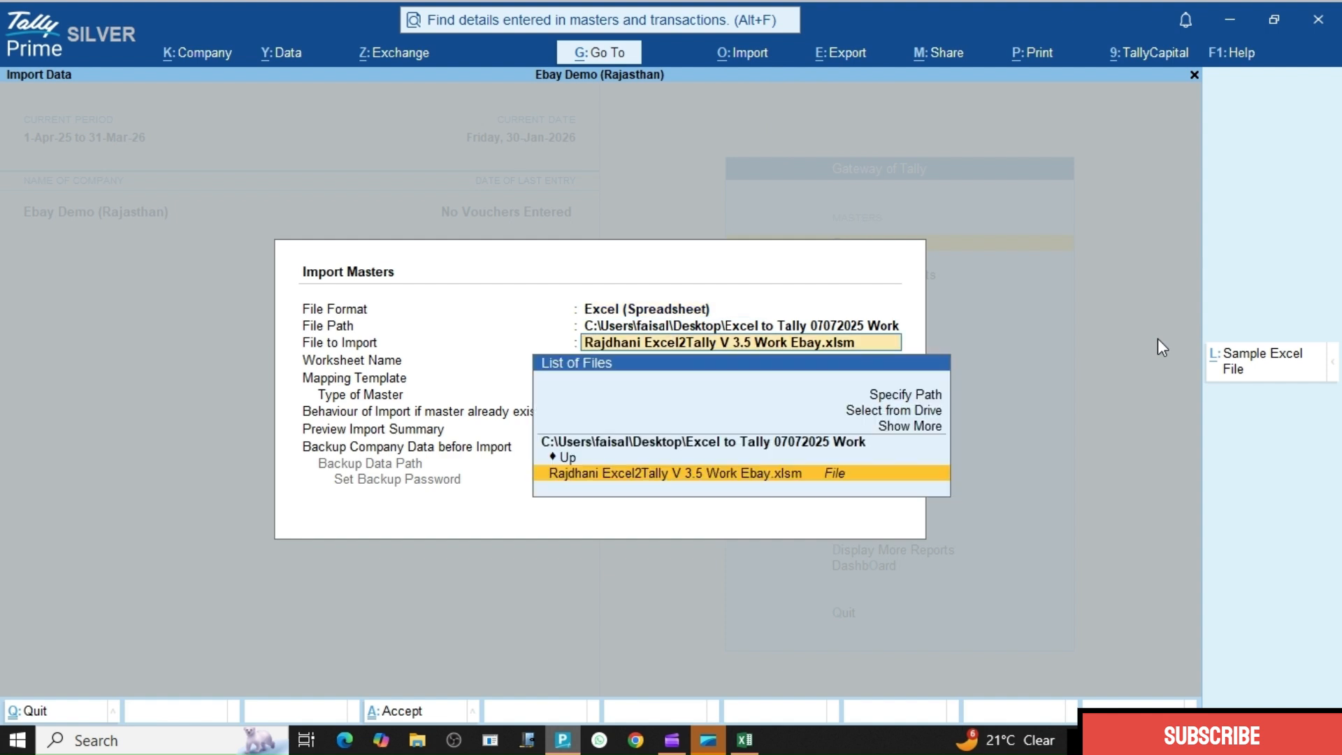
key(Return)
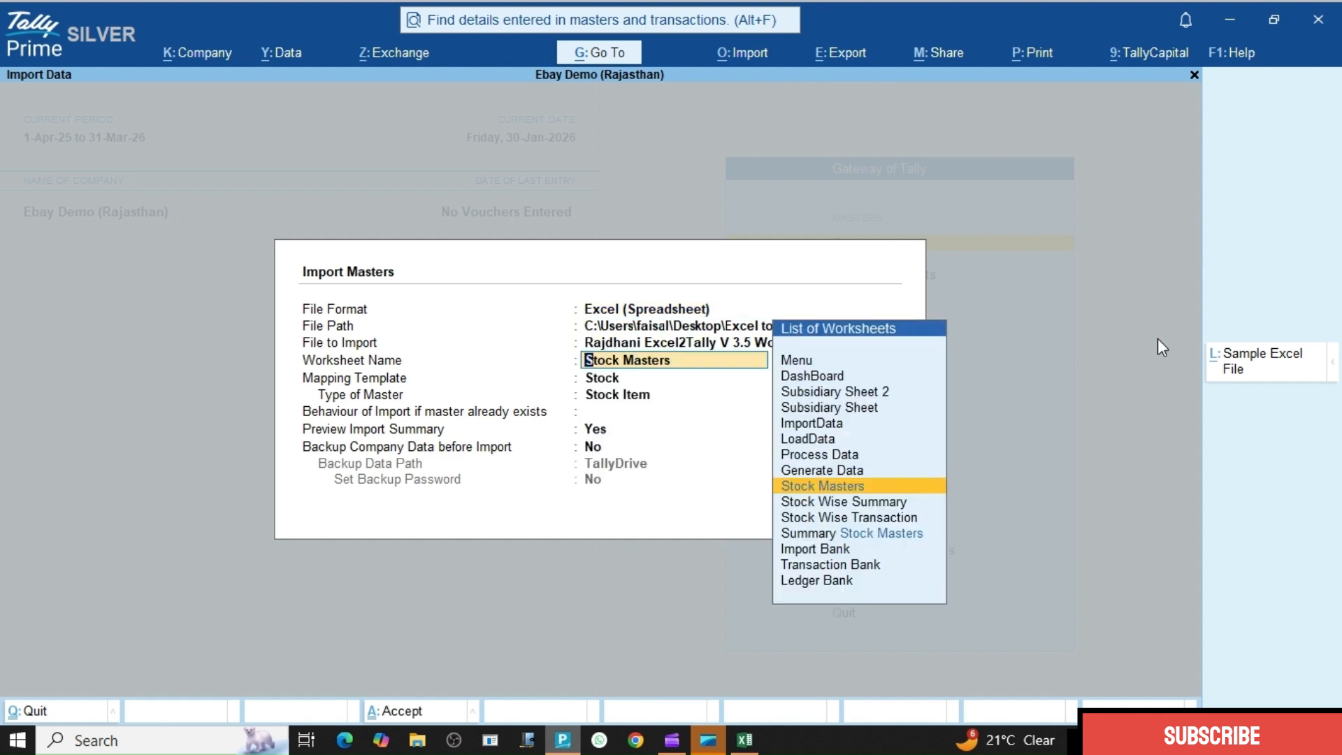
key(Return)
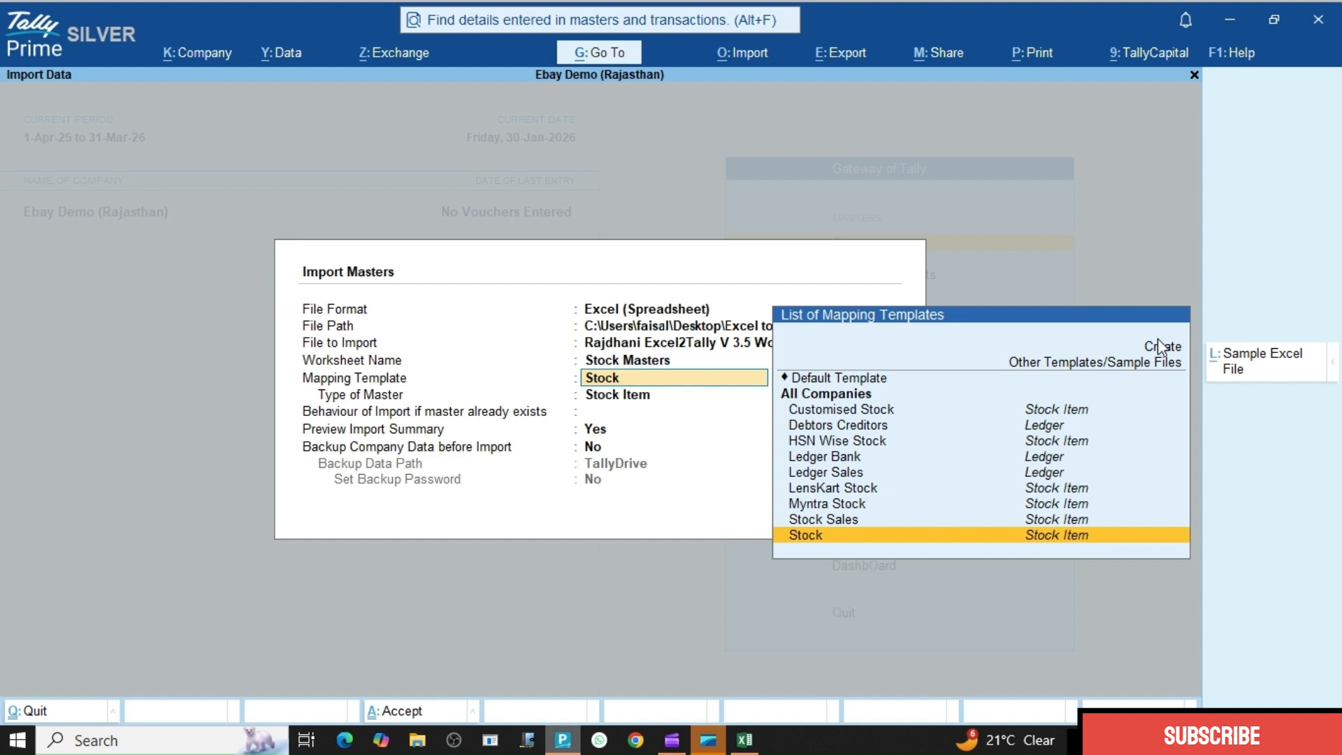
key(Return)
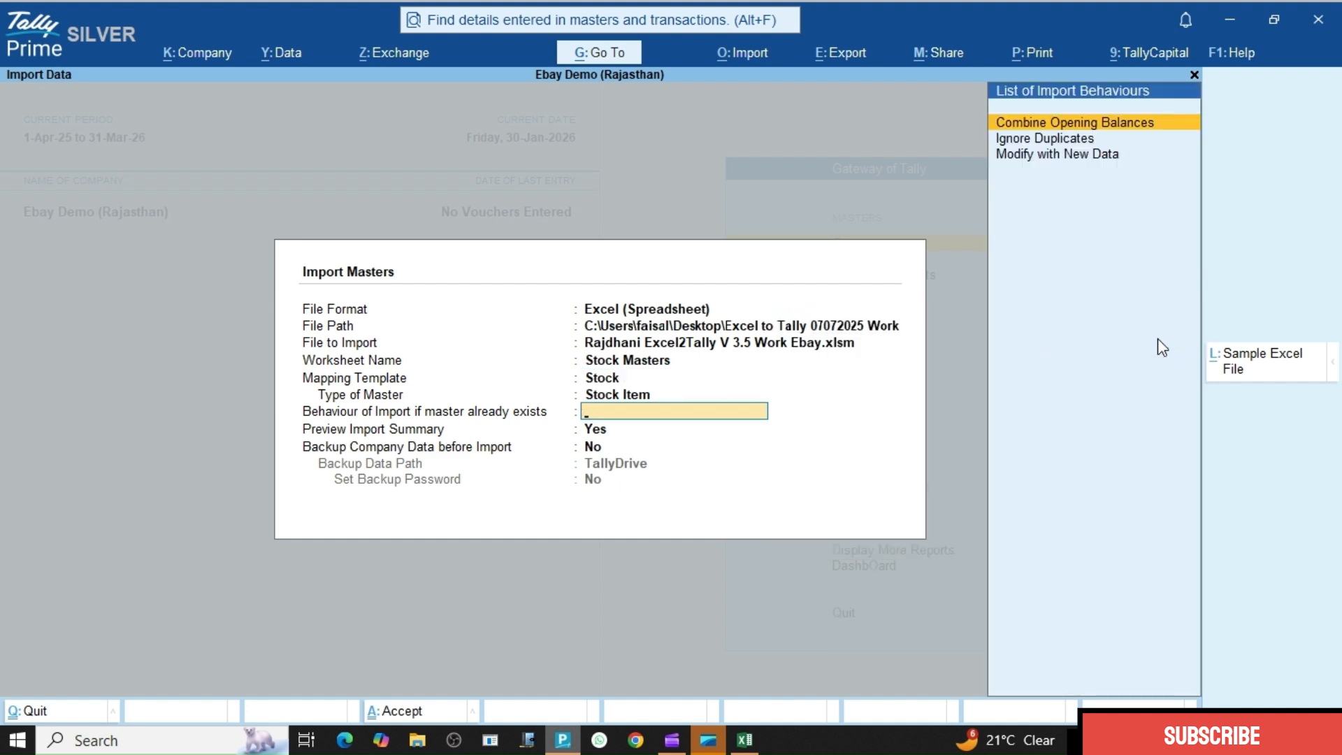
Choose Ignore Duplicates for masters that already exist and import the previewed stock items.
key(Down)
key(Down)
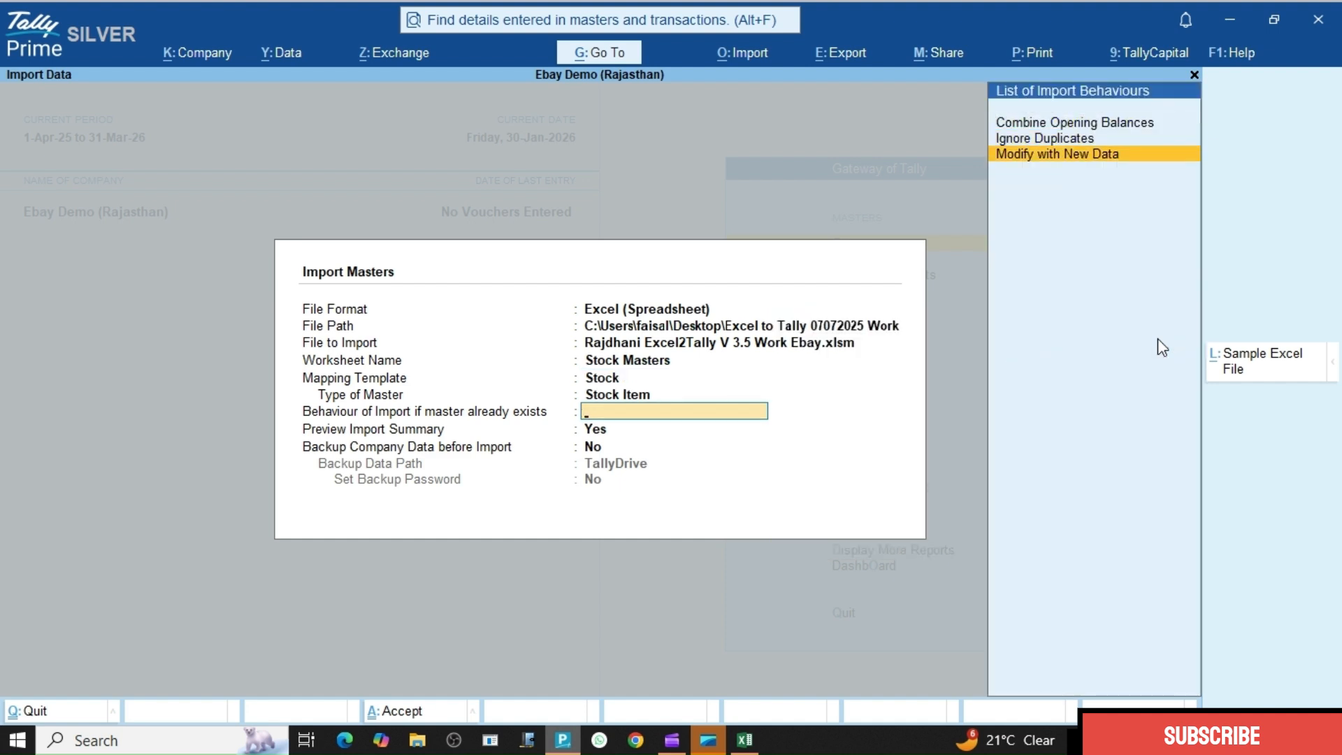
key(Up)
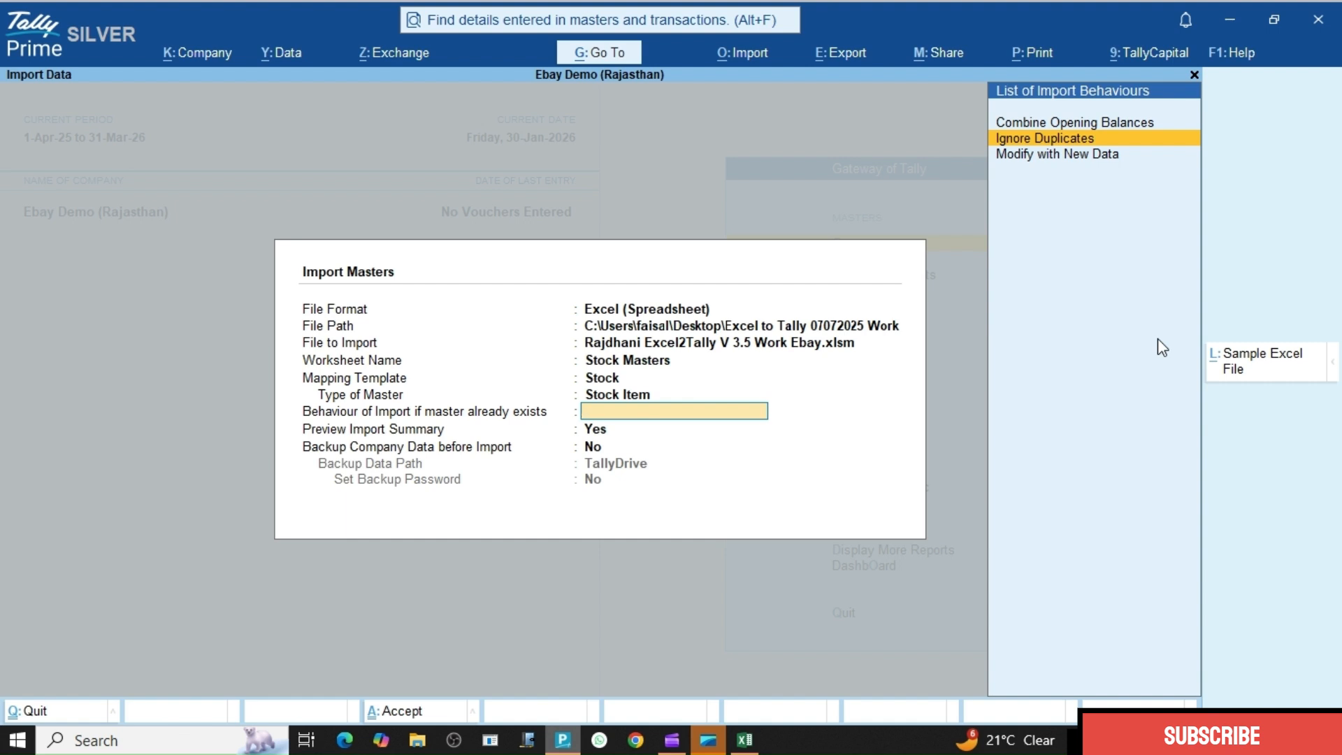
key(Down)
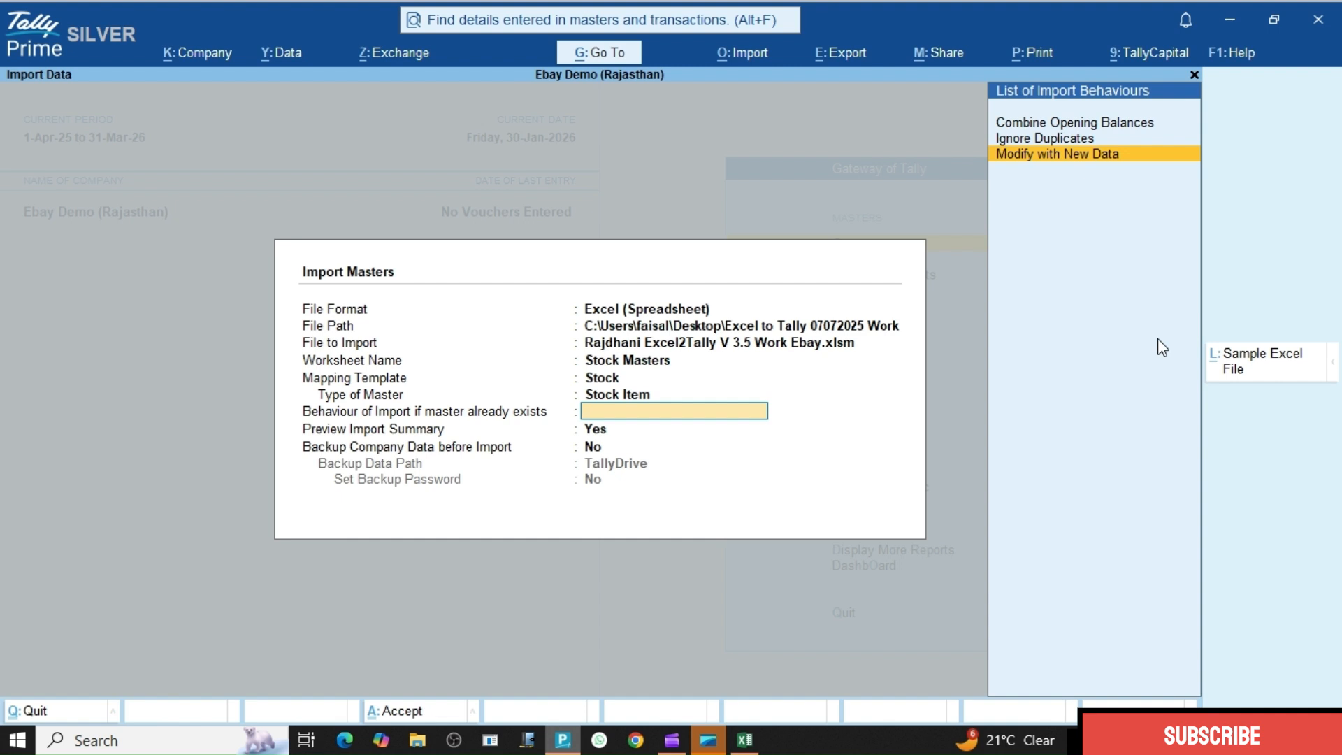
key(Up)
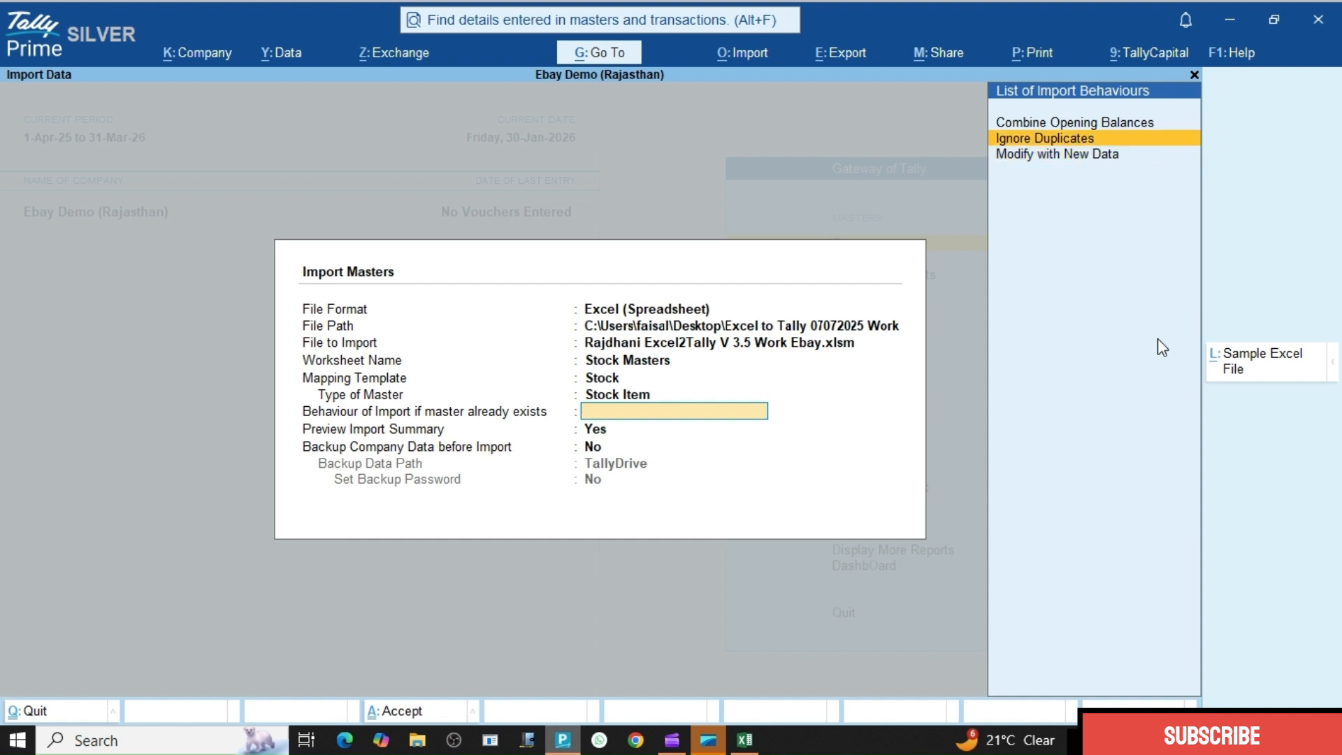
key(Down)
key(Up)
key(Down)
key(Up)
key(Return)
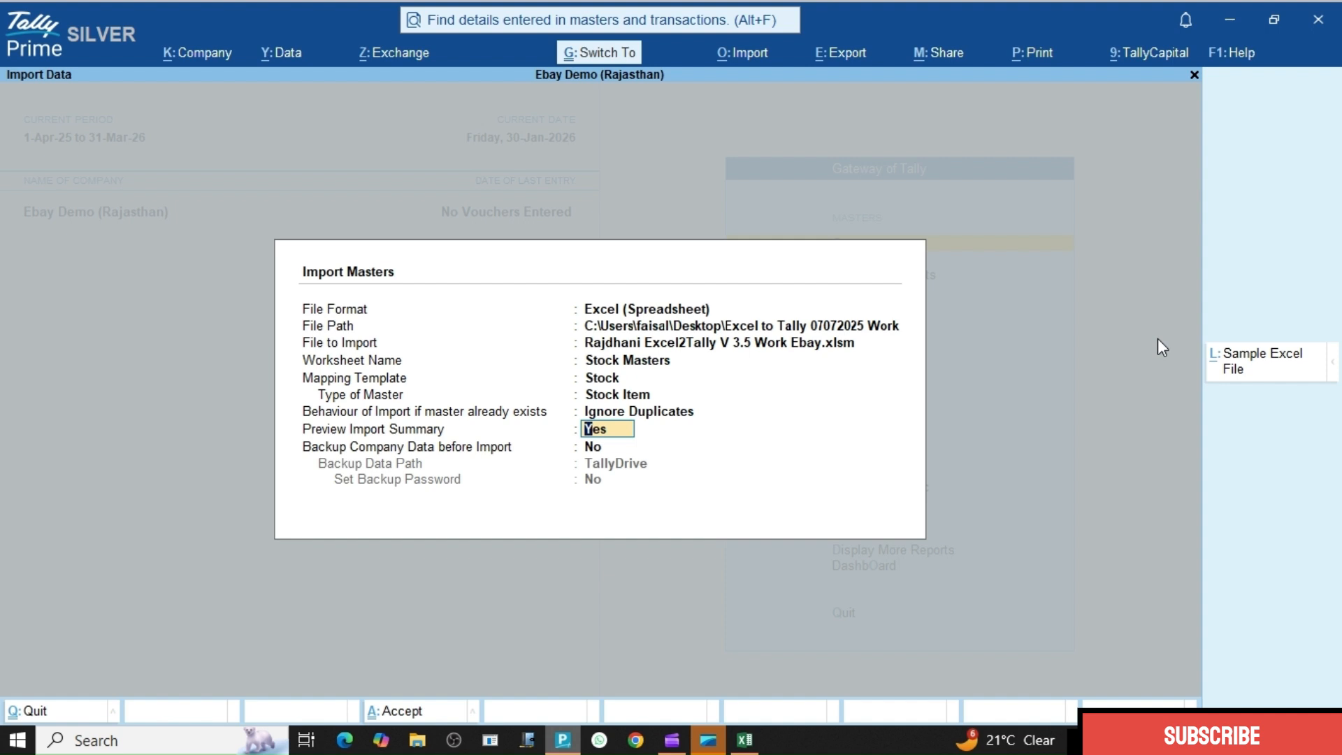
key(ctrl+a)
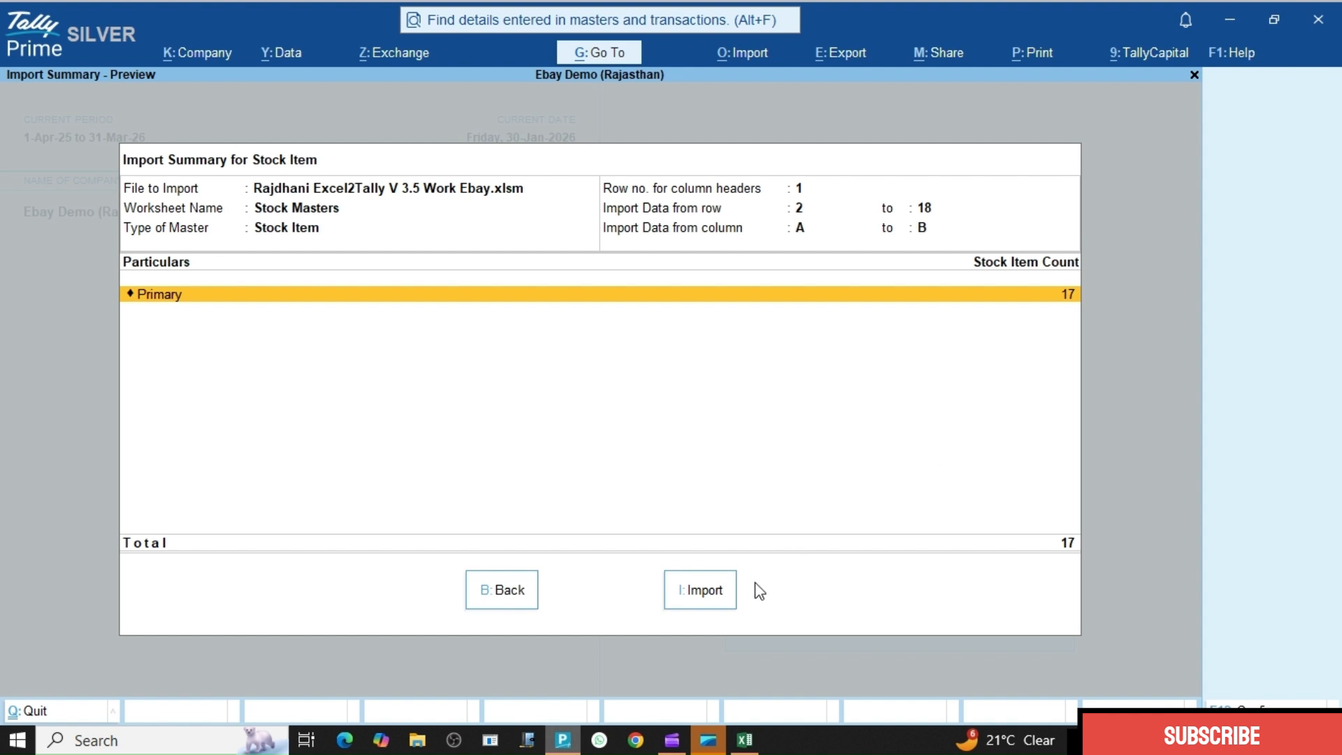
click(701, 592)
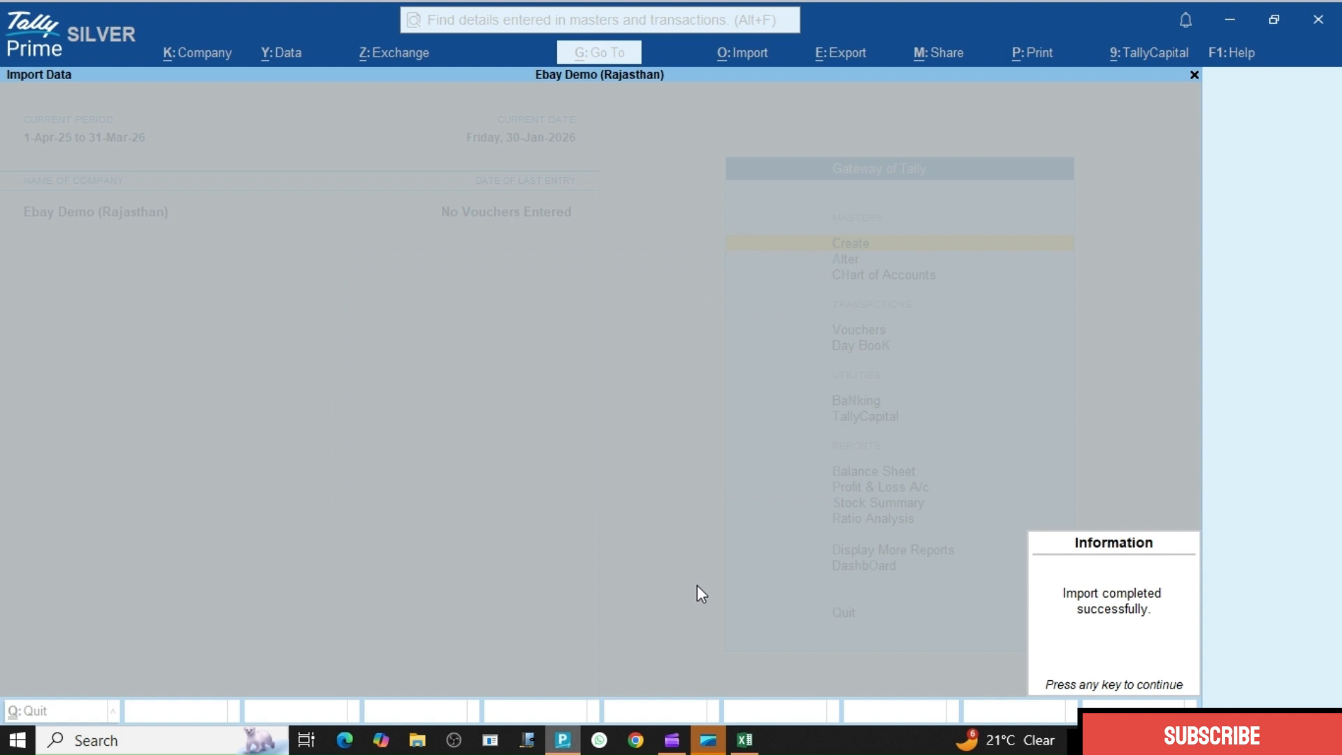
Import the transactions from Rajdhani Excel2Tally V 3.5 Work Ebay.xlsm using the Generate Data worksheet and the All B2C E COM mapping template.
key(Return)
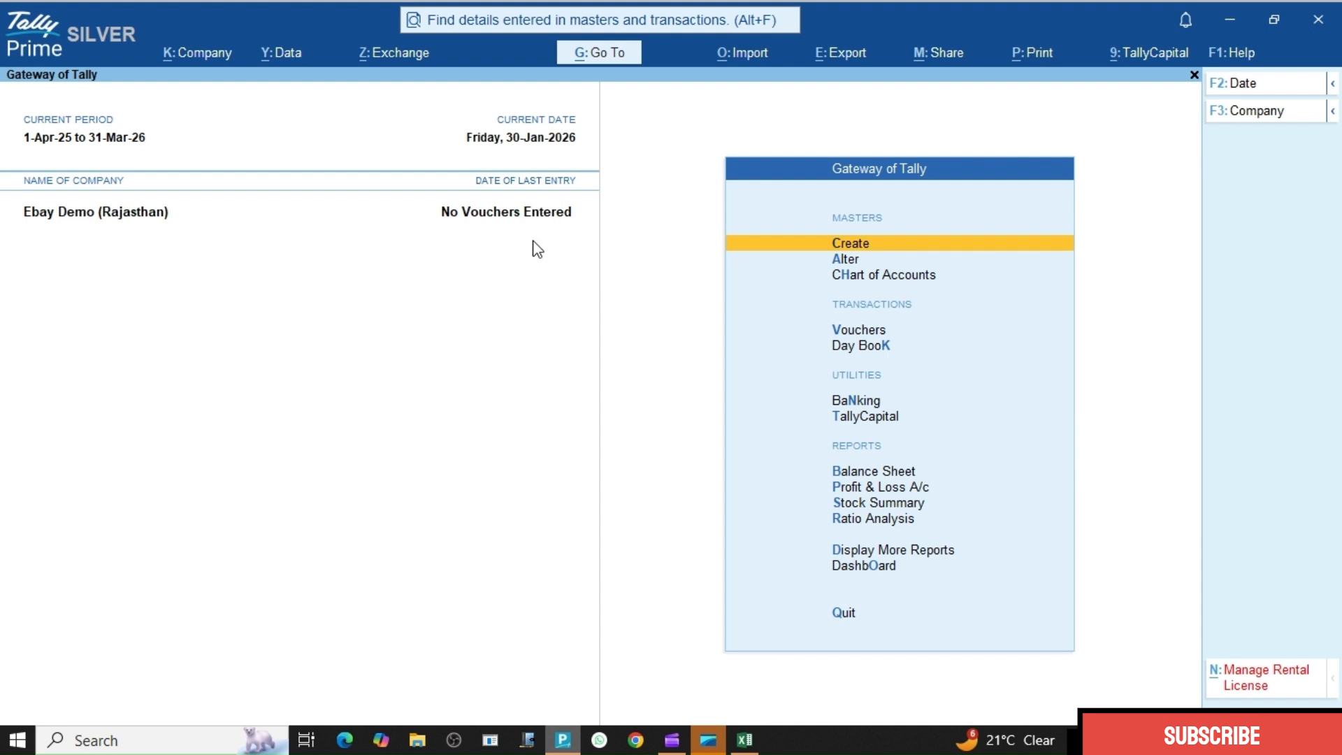
key(alt+o)
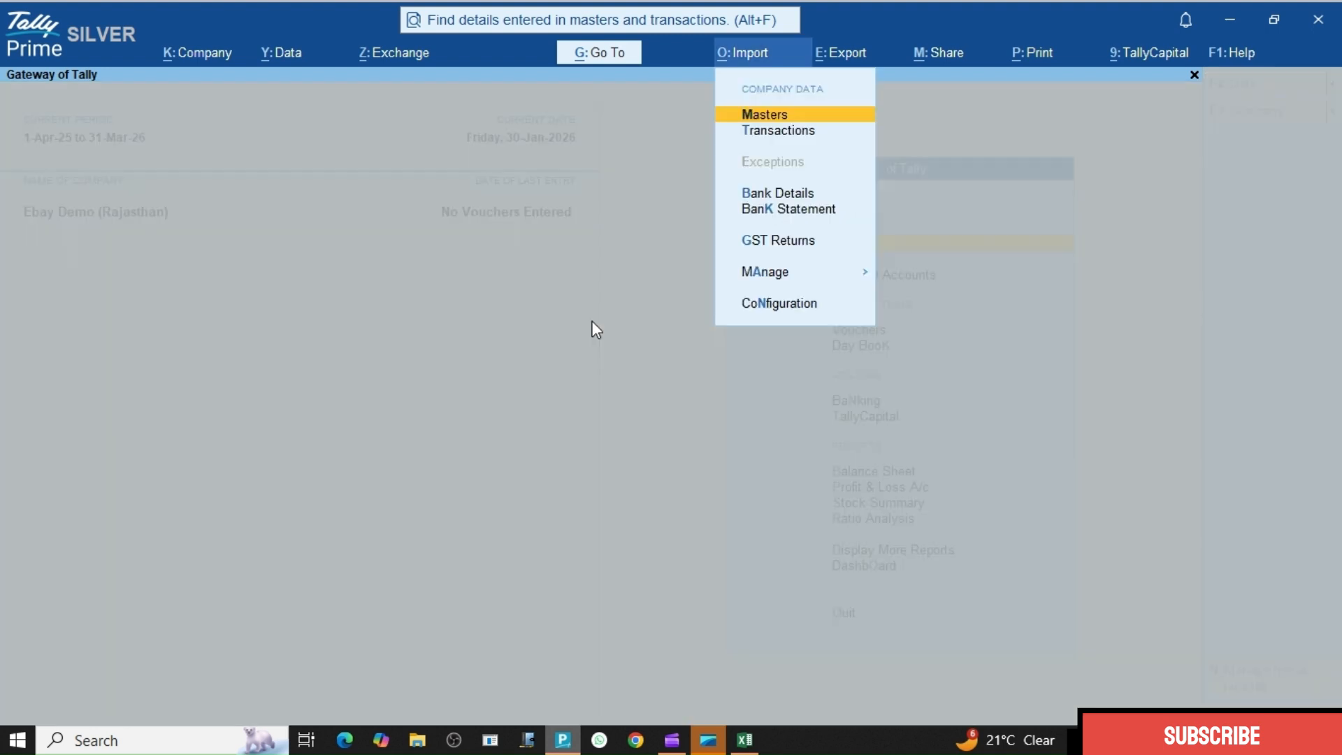
key(Down)
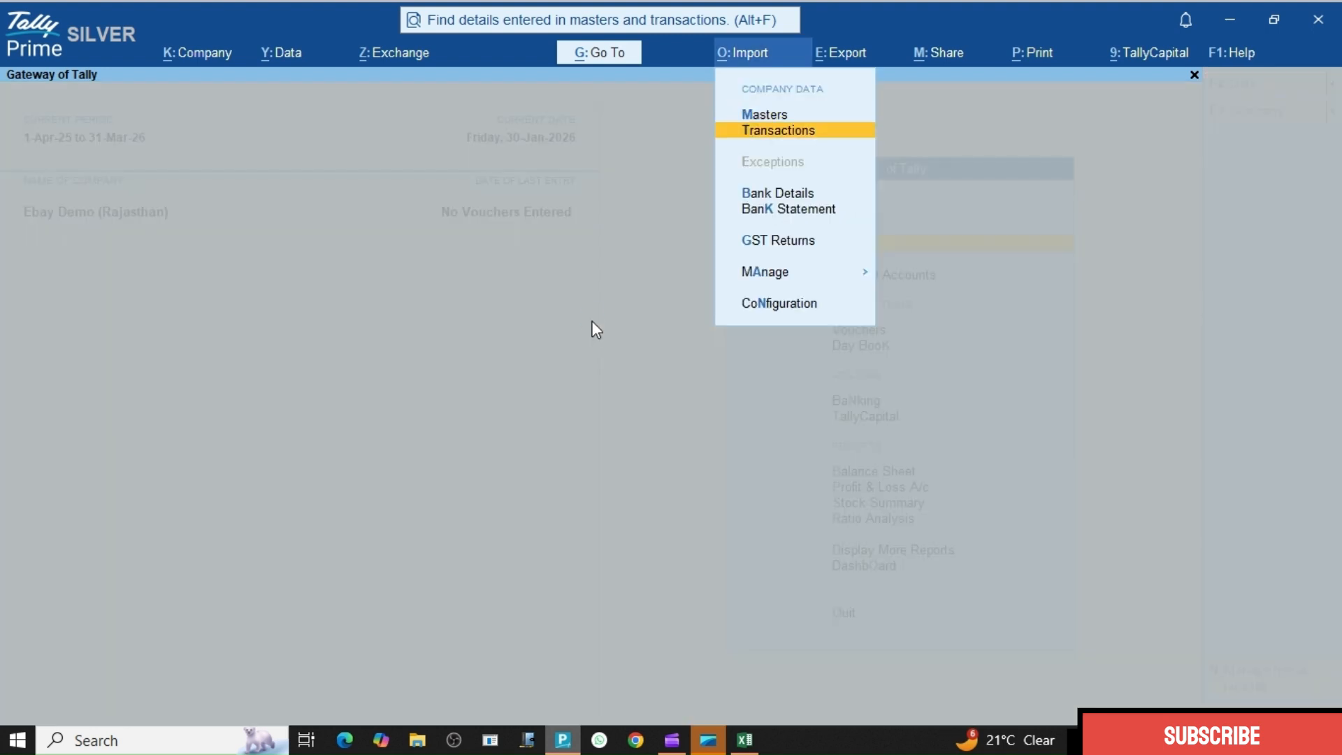
key(Return)
key(Return)
key(Return)
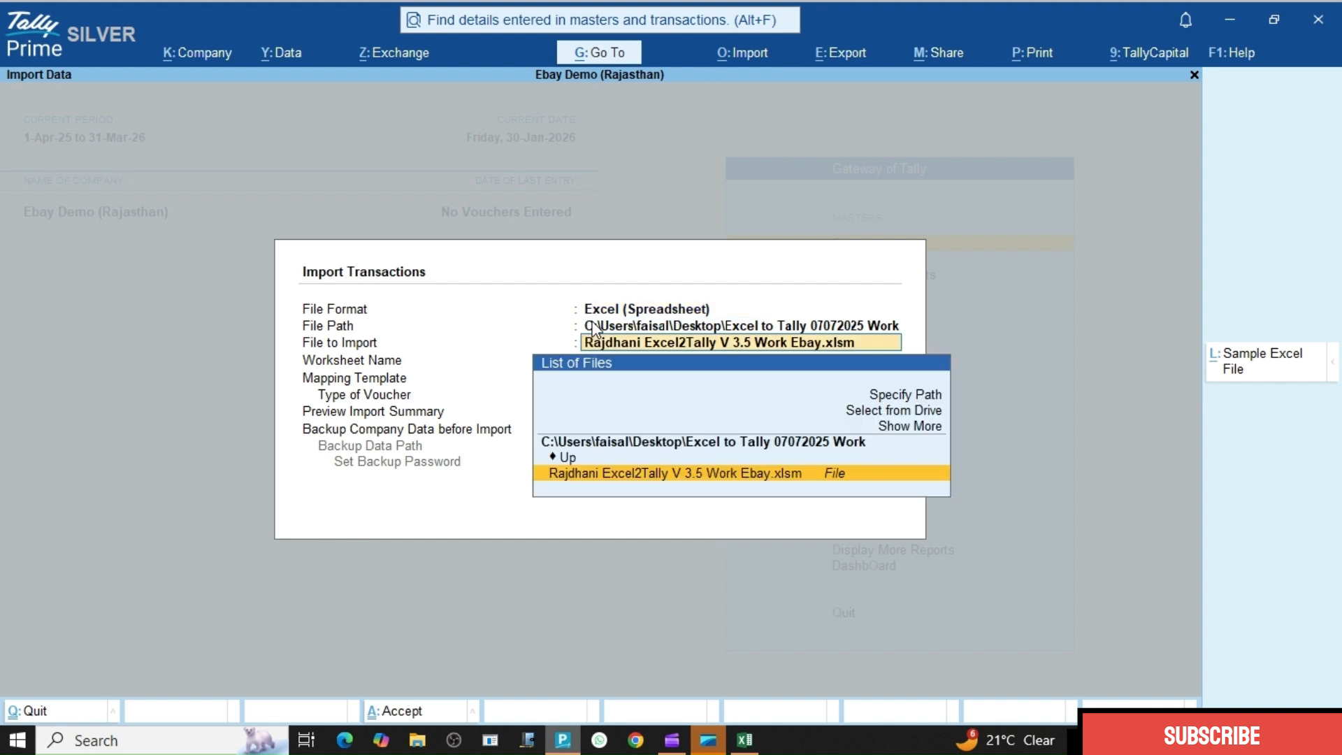
key(Return)
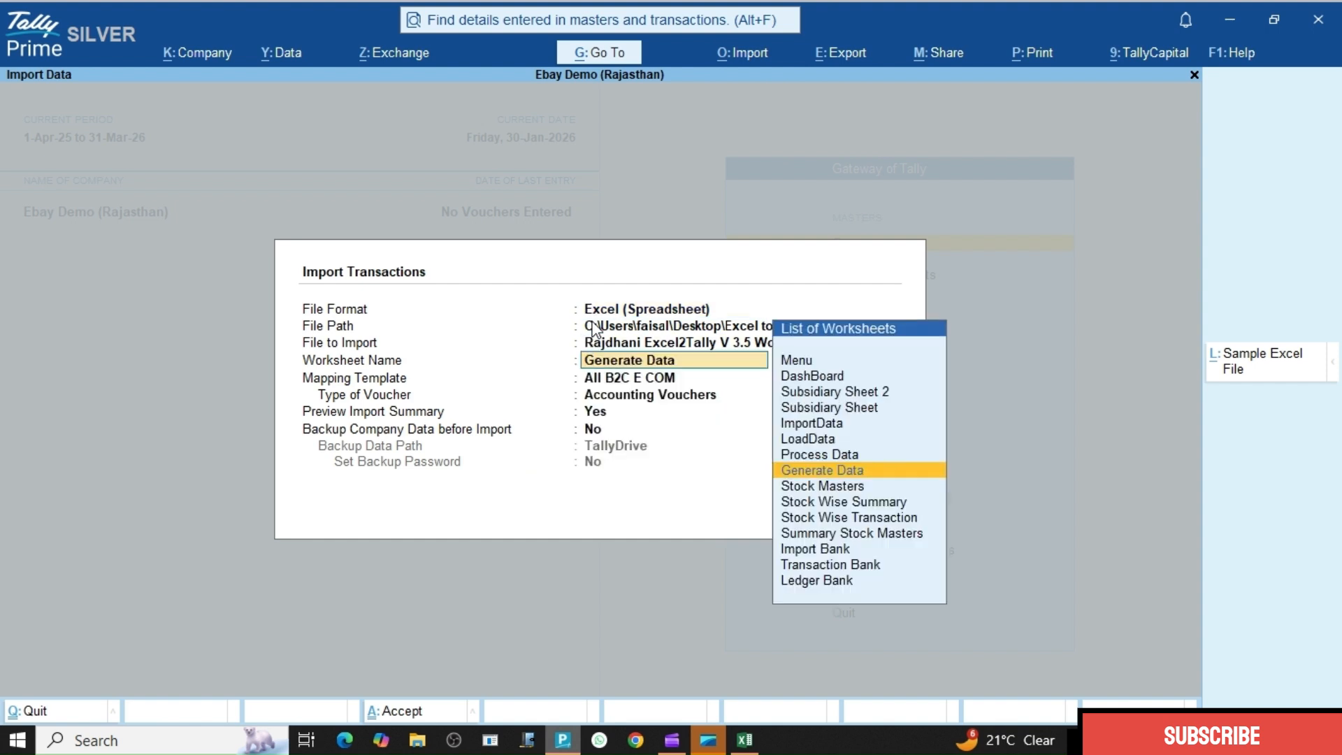
key(Return)
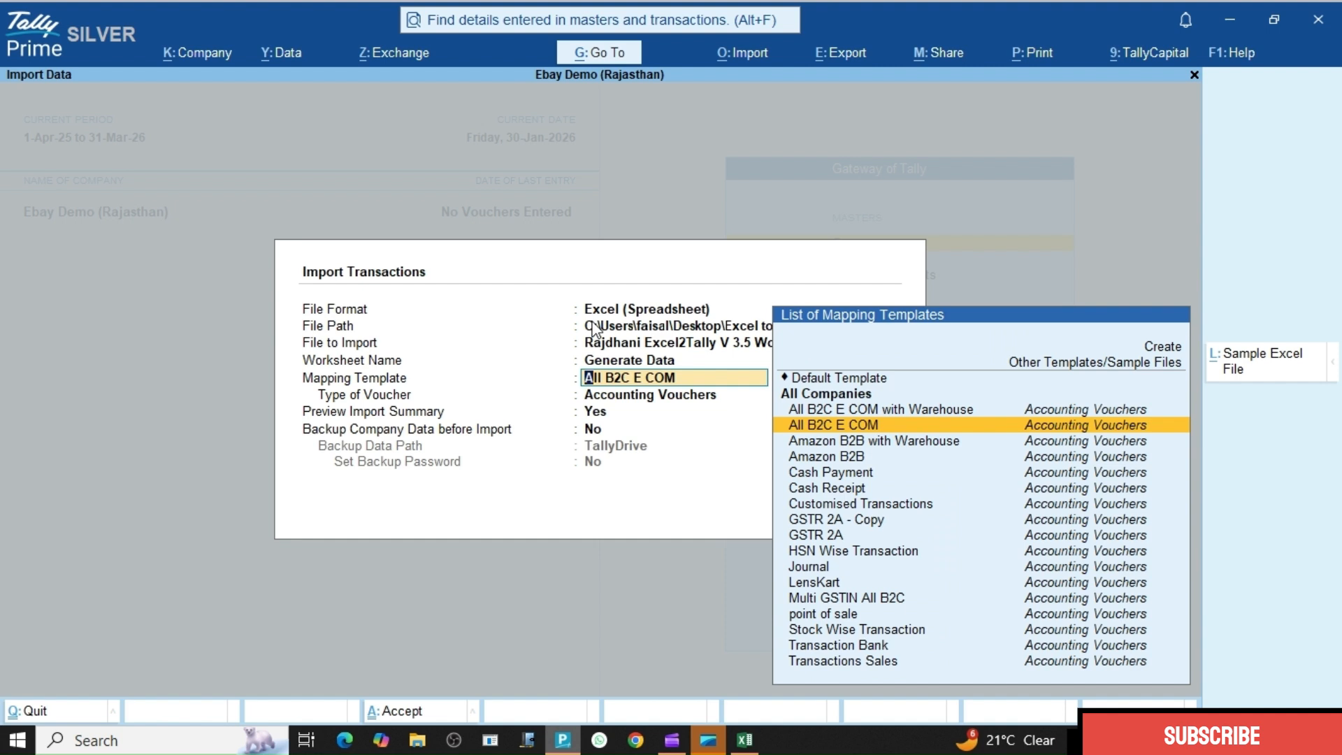
key(Return)
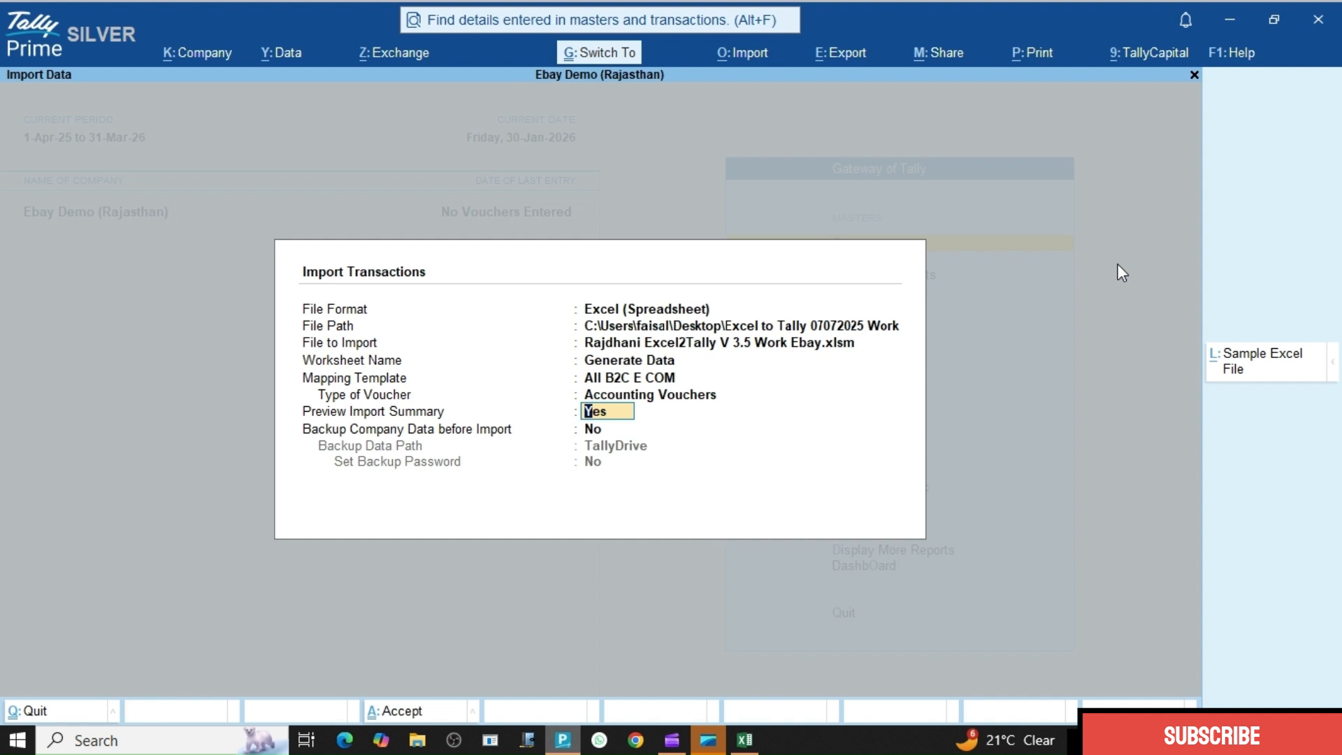
key(ctrl+a)
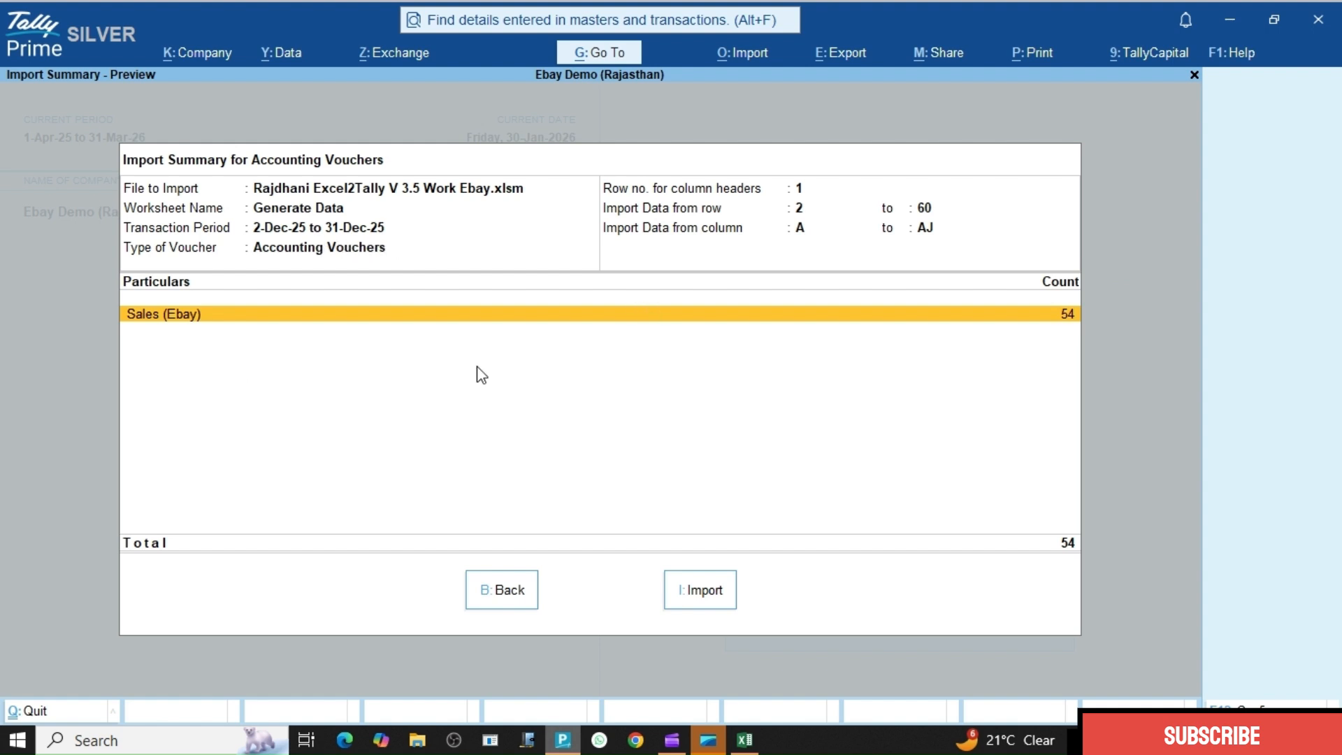
click(703, 595)
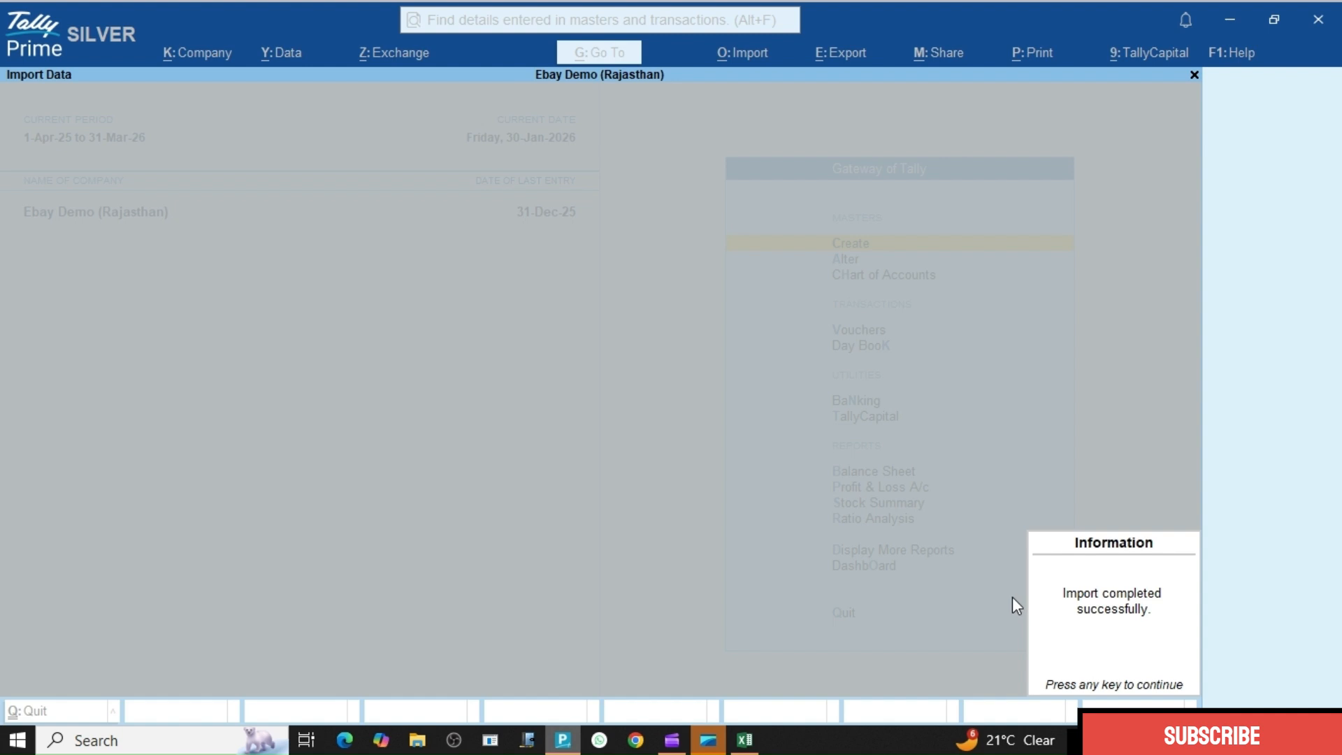
key(Return)
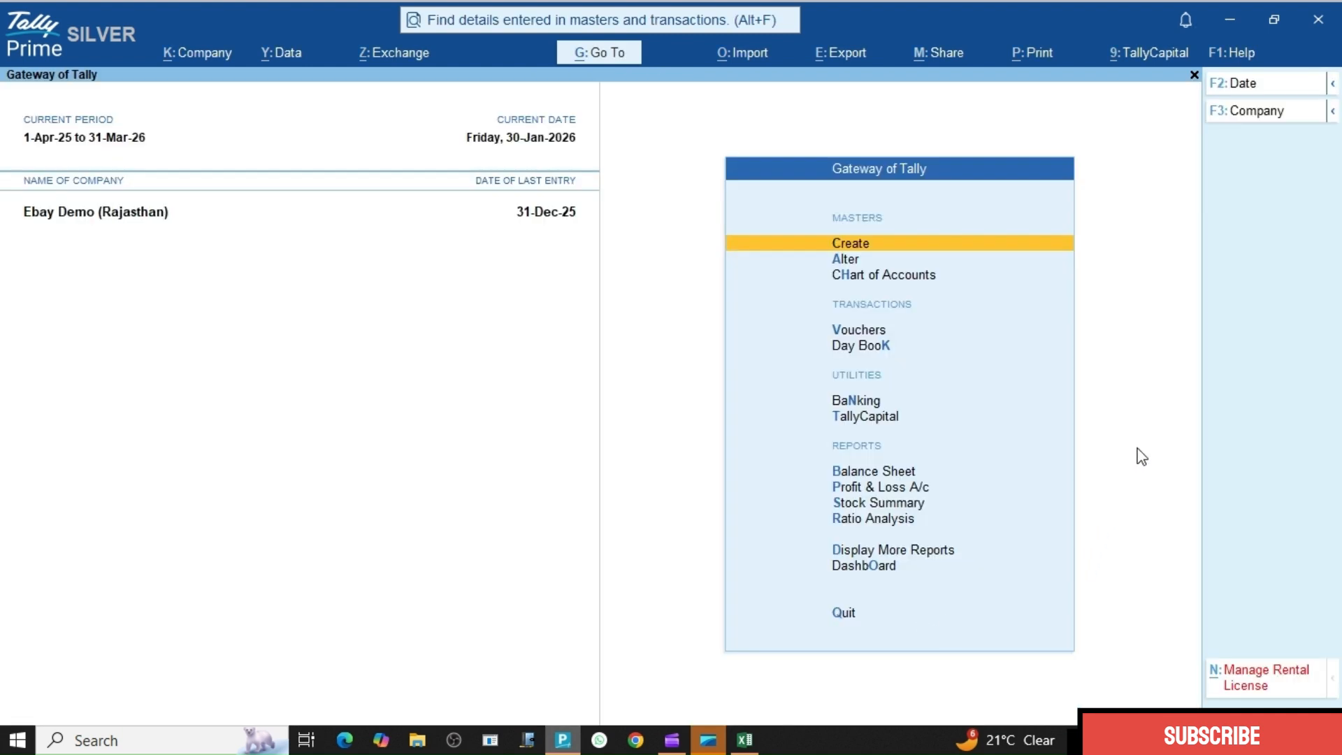
Open the Day Book and set its period to dec25 for both the start and the end.
key(d)
key(y)
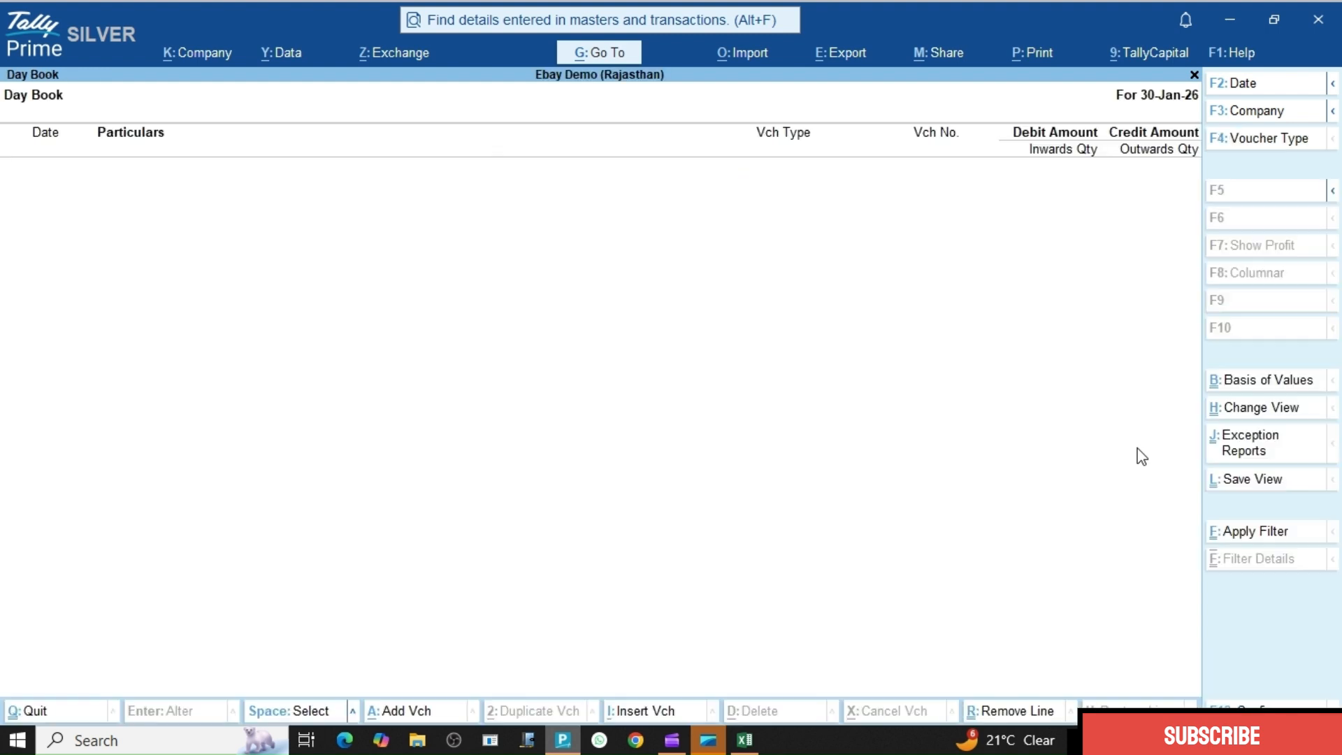
key(F2)
text(dec25)
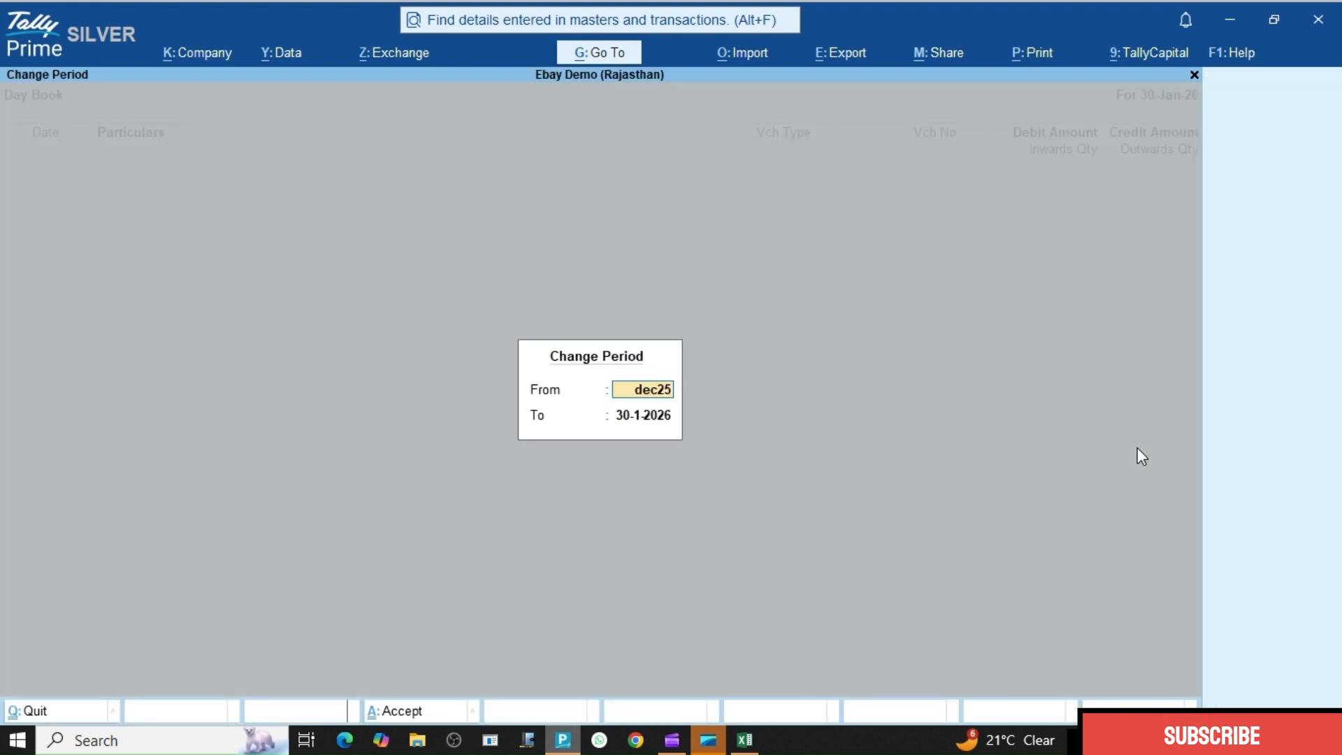
key(Return)
text(dec25)
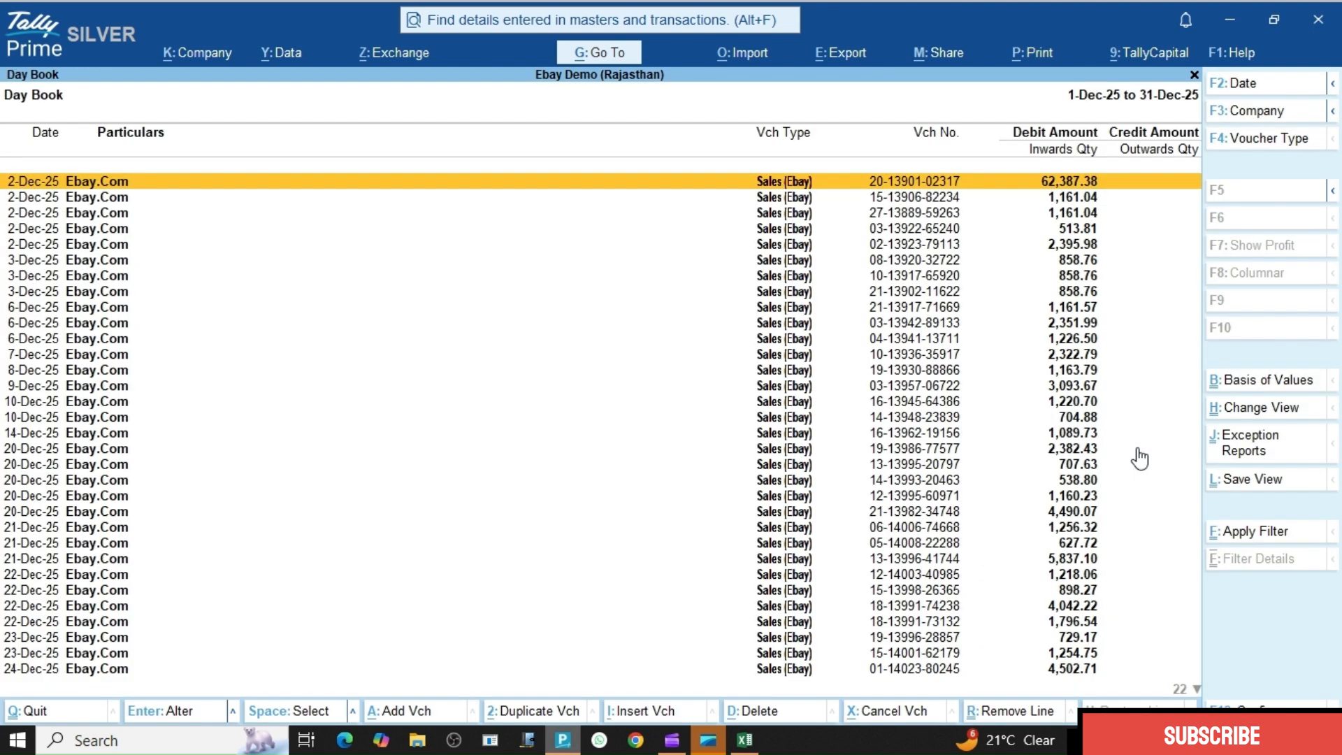
Look through the imported eBay sales vouchers in the Day Book, down to the last 31-Dec-25 entry.
key(Down)
key(Down)
key(Down)
key(Down)
key(Down)
key(Down)
key(Down)
key(Down)
key(Down)
key(Down)
key(Down)
key(Down)
key(Down)
key(Down)
key(Down)
key(Down)
key(Down)
key(Down)
key(Down)
key(Down)
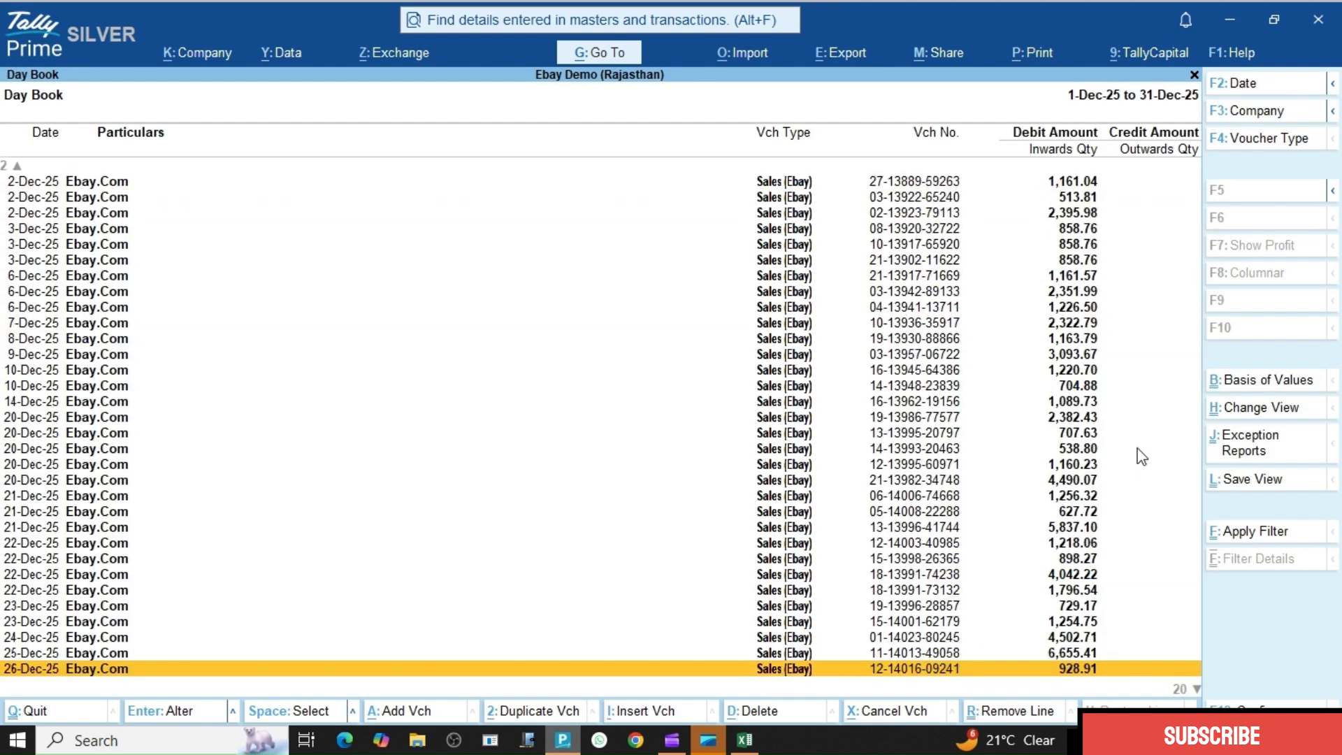
key(Down)
key(Down)
key(Down)
key(Down)
key(Down)
key(Down)
key(Down)
key(Down)
key(Down)
key(Down)
key(Down)
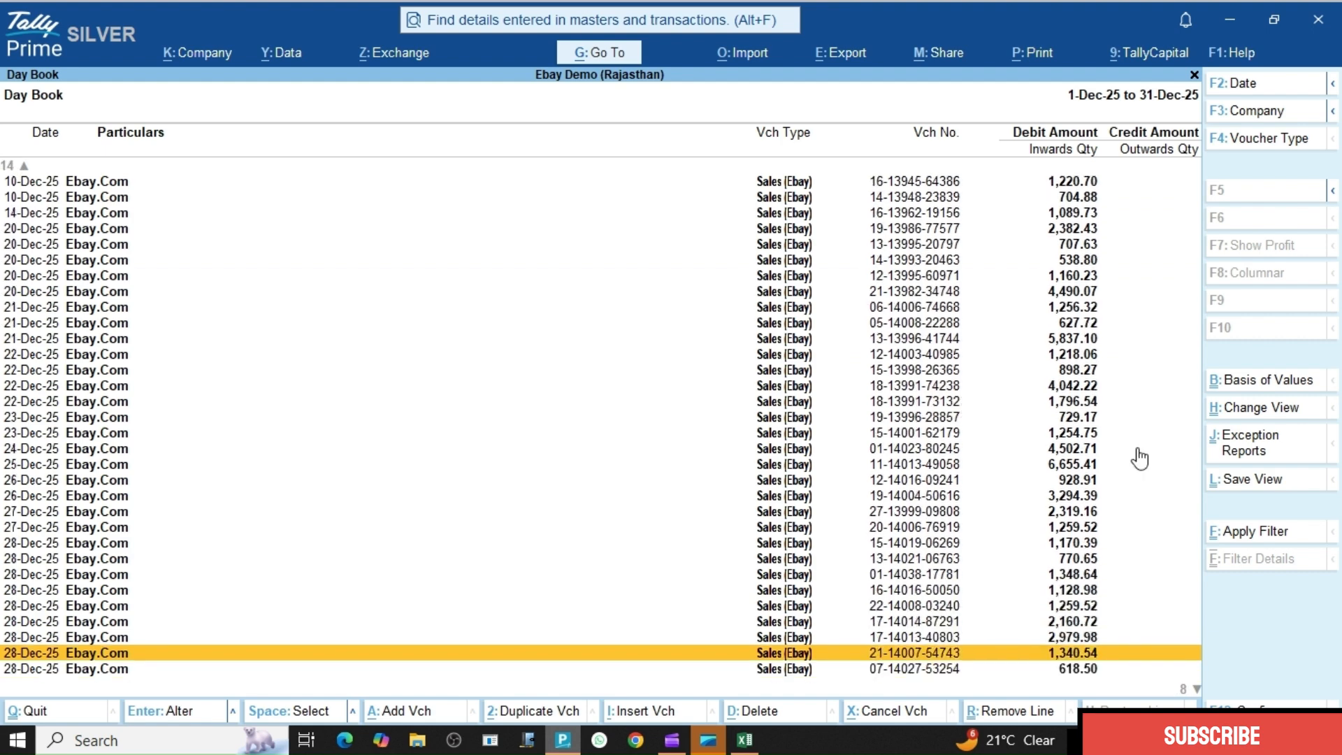
key(Down)
key(Down)
key(Down)
key(Down)
key(Down)
key(Down)
key(Down)
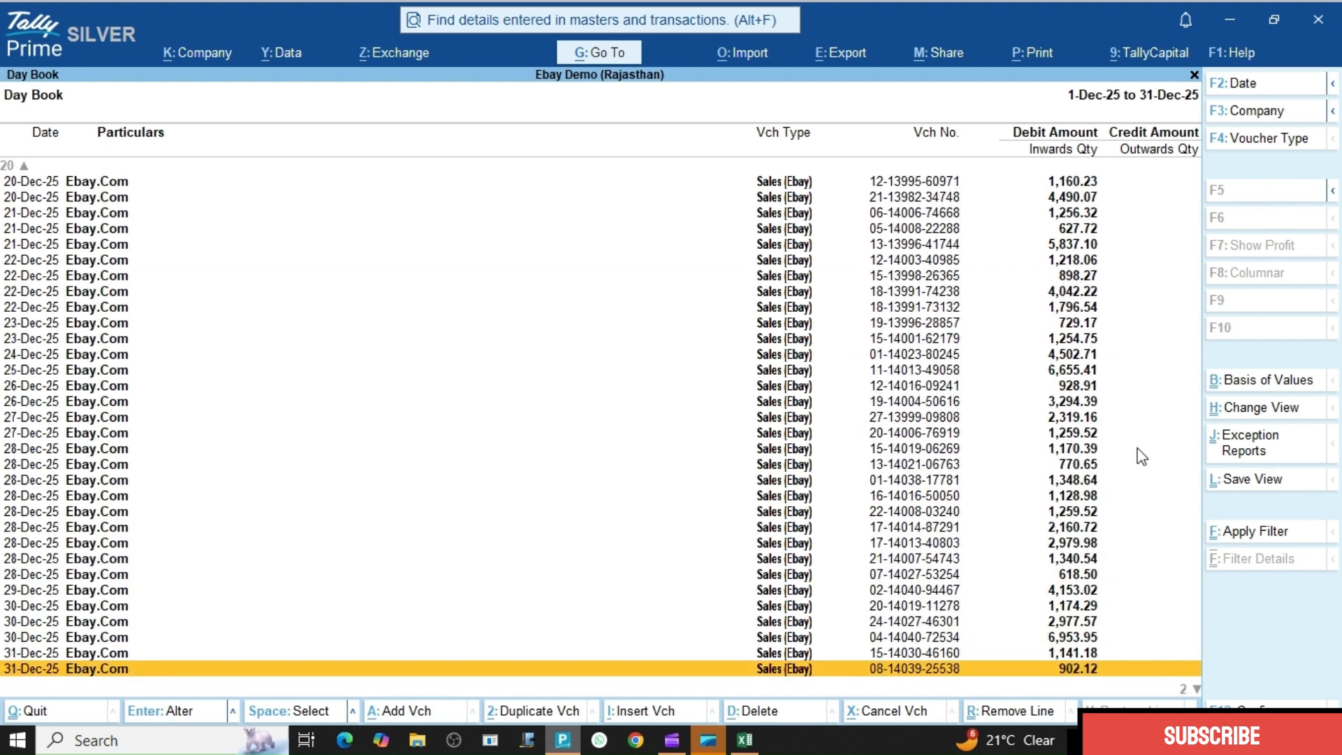
key(Down)
key(Down)
key(Up)
key(Up)
key(Up)
key(Up)
key(Up)
key(Up)
key(Up)
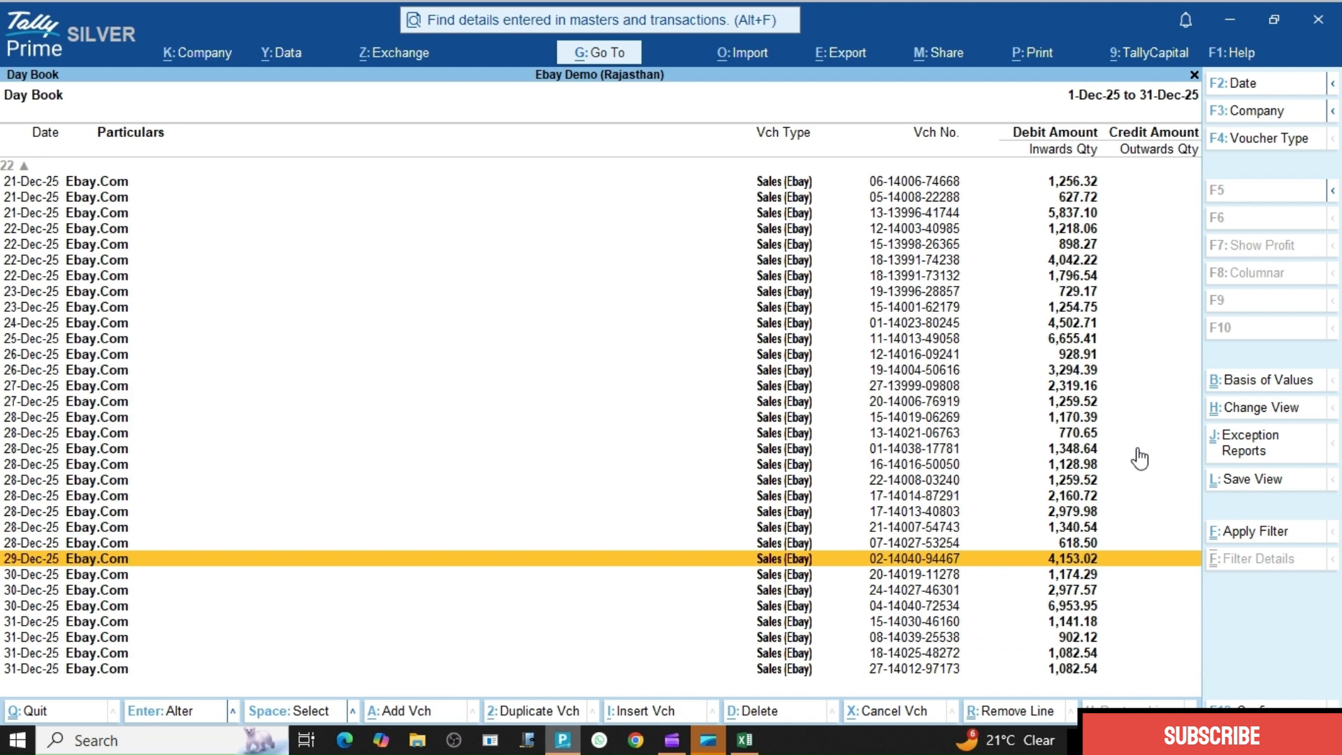
Open the 29-Dec-25 eBay sales voucher and review its dispatch, order and party details.
key(Return)
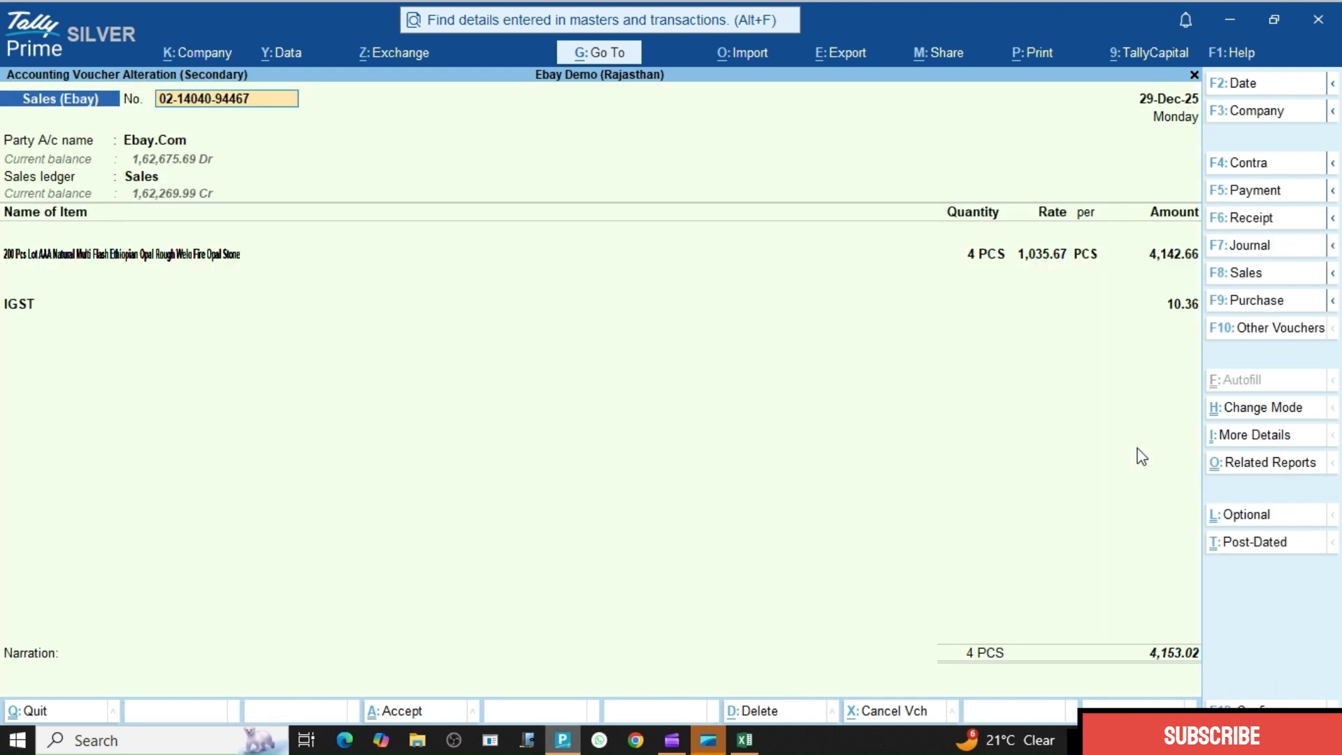
key(Return)
key(Return)
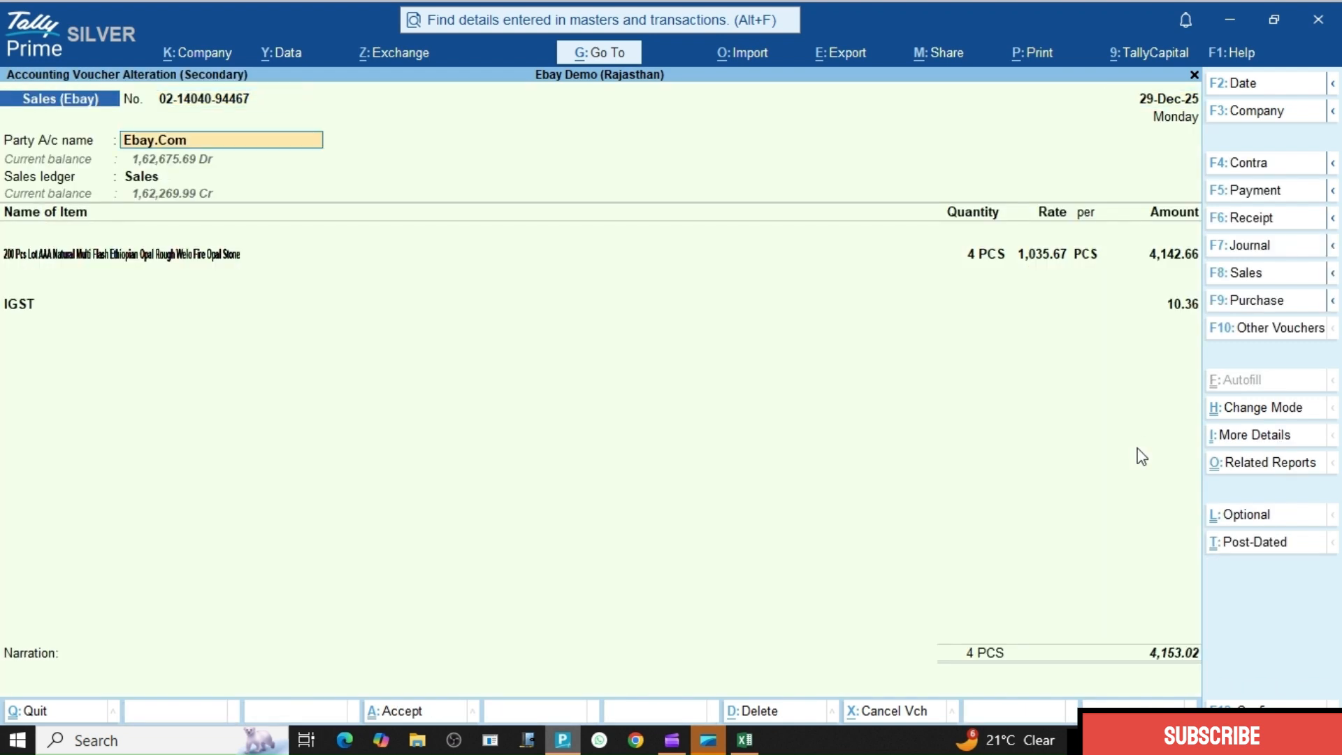
key(Return)
key(Return)
key(Return)
key(Return)
key(Return)
key(Return)
key(Return)
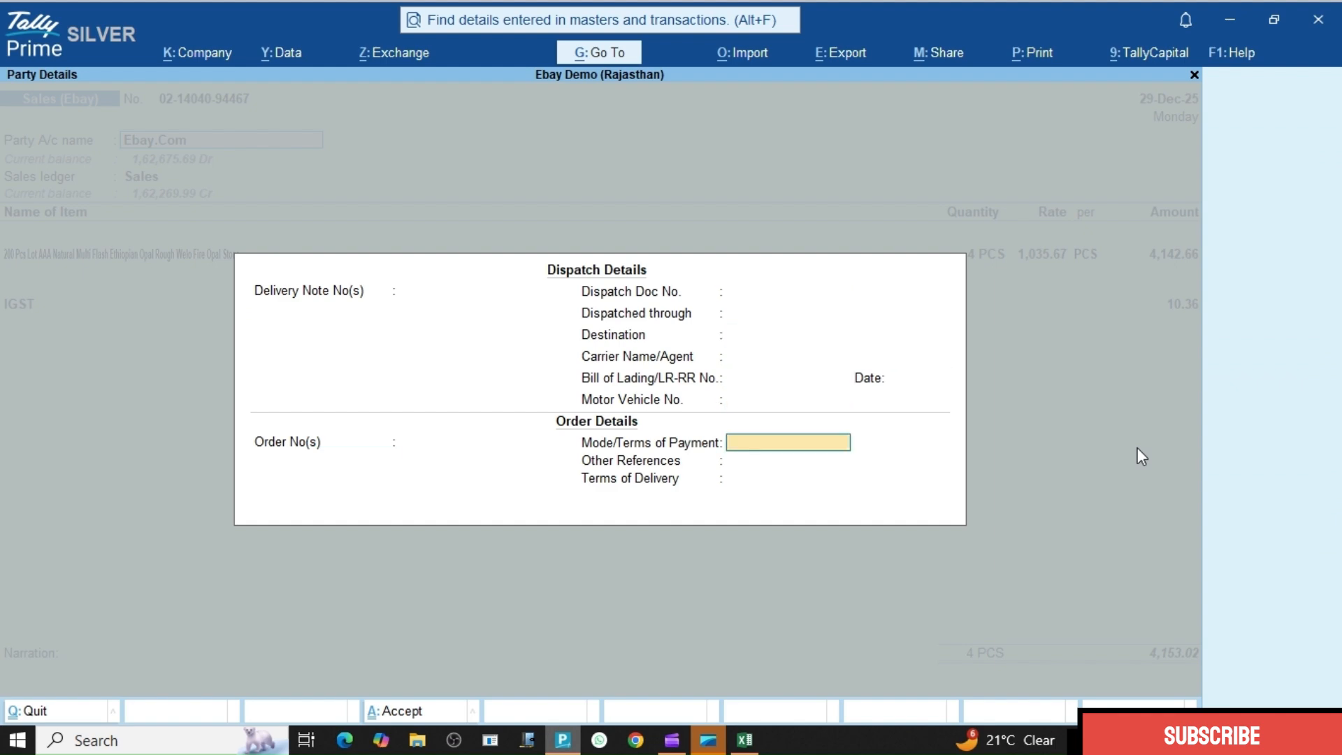
key(Return)
key(Return)
key(Return)
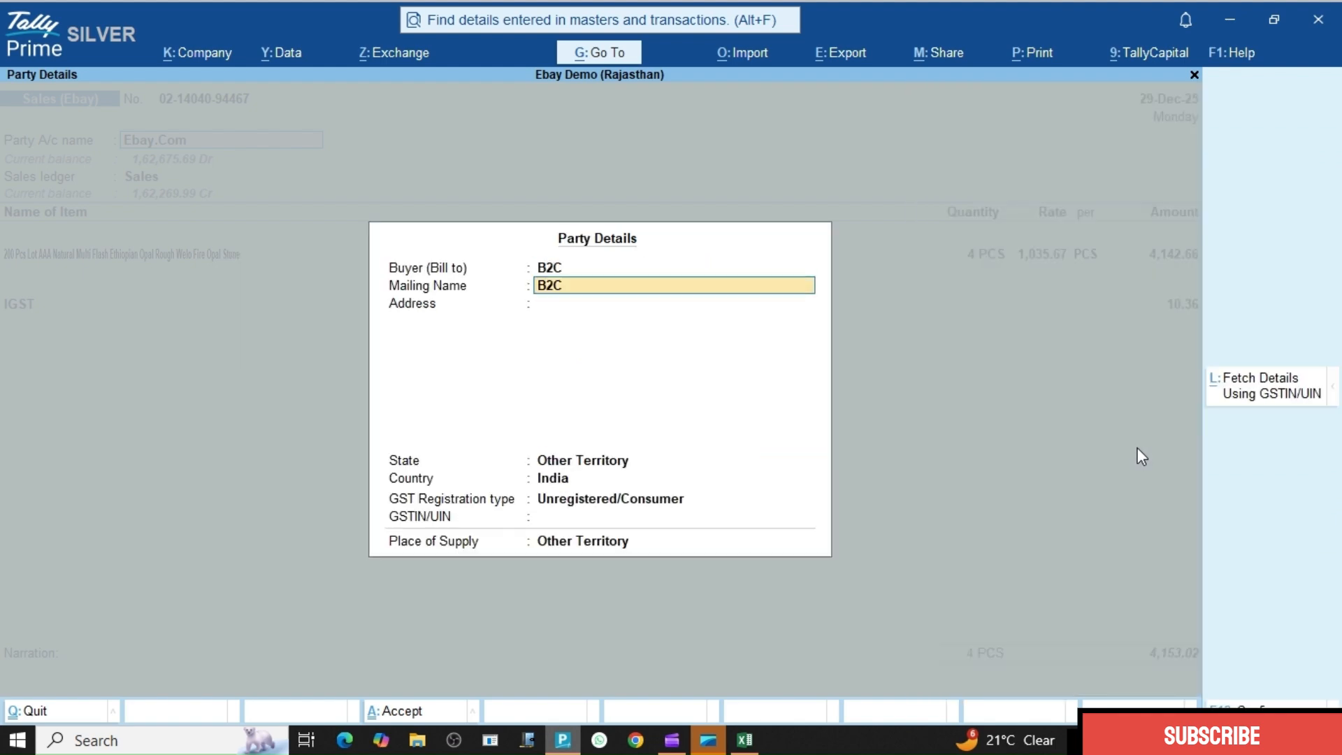
key(ctrl+a)
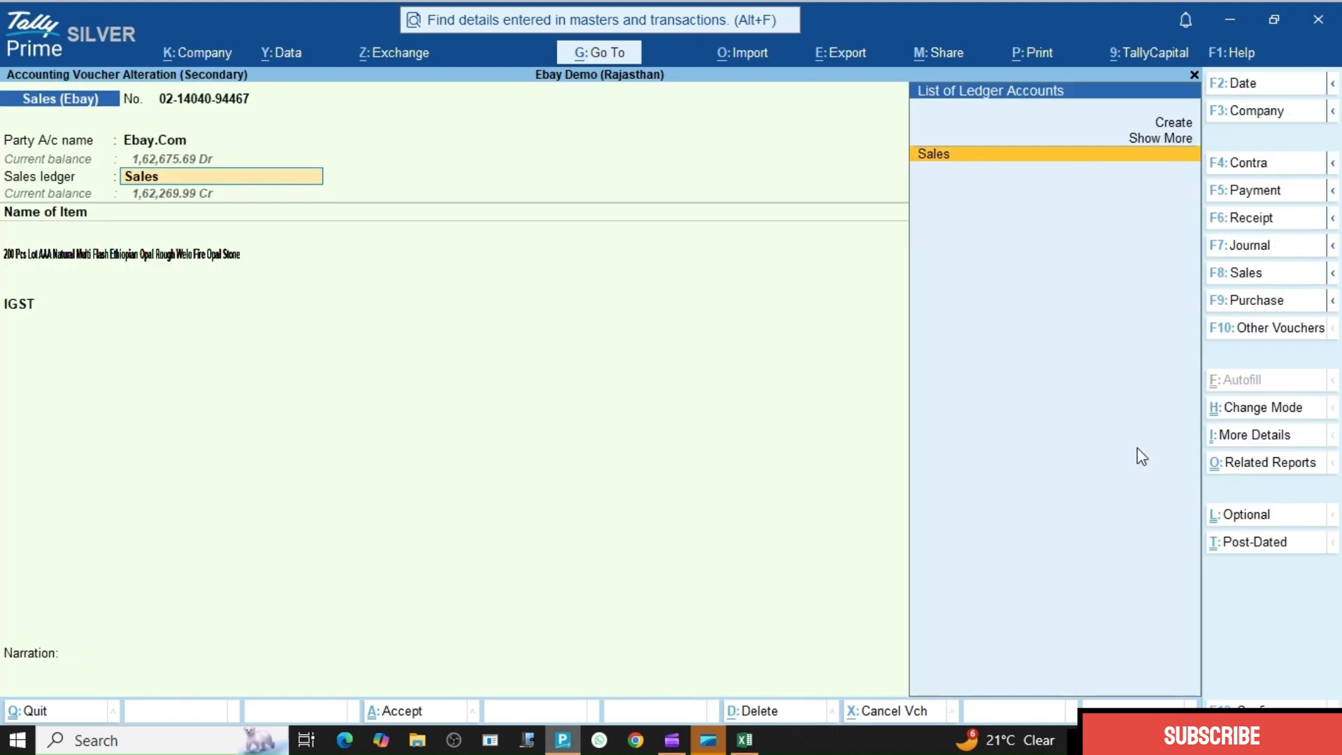
Review the GST rate and HSN/SAC details of the voucher's opal item, then leave without changes and return to the Gateway of Tally.
key(Return)
key(Return)
key(Return)
key(Return)
key(Return)
key(Return)
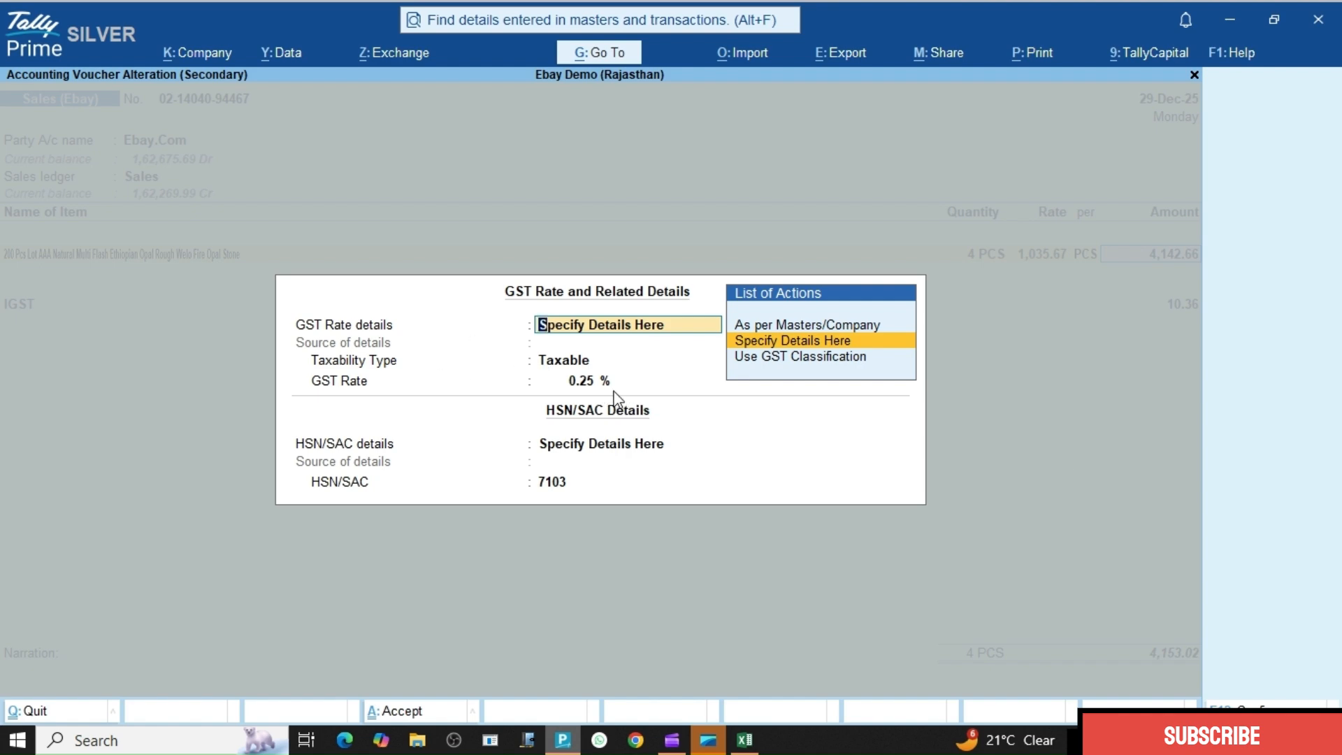
key(Escape)
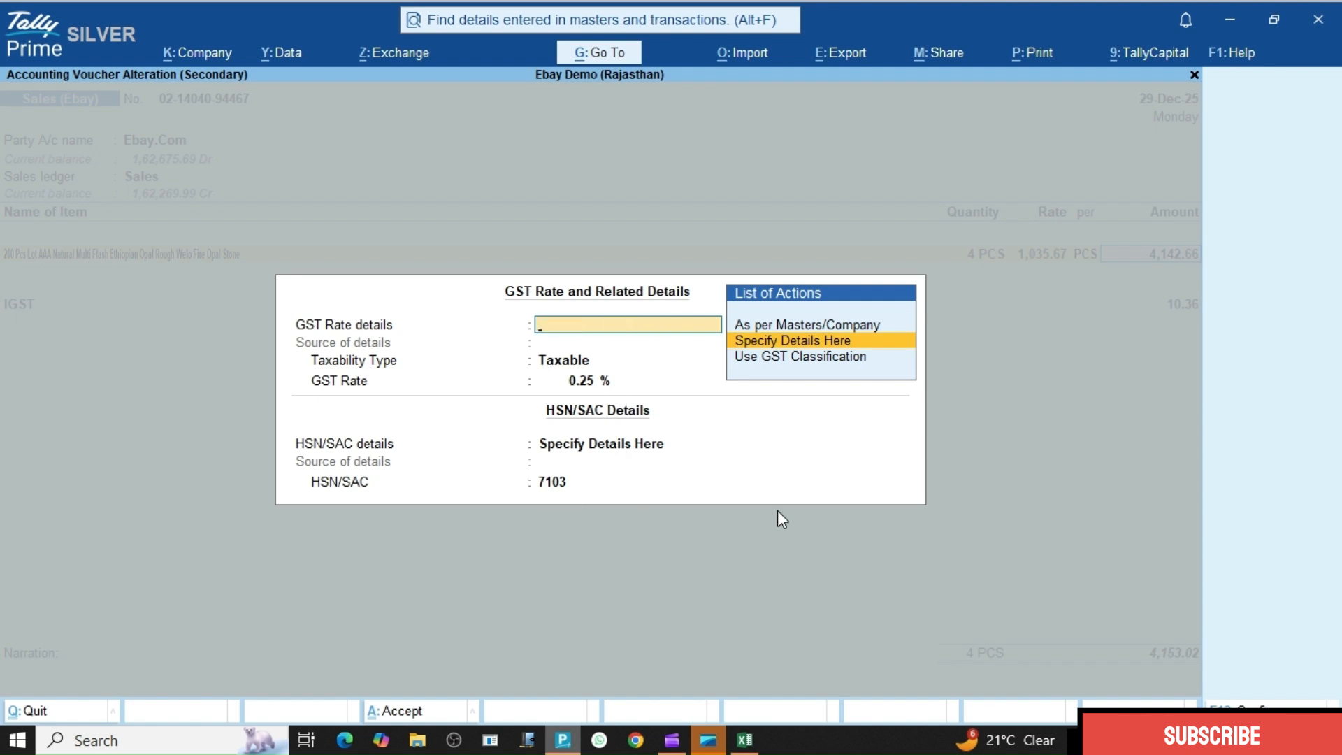
key(Escape)
key(y)
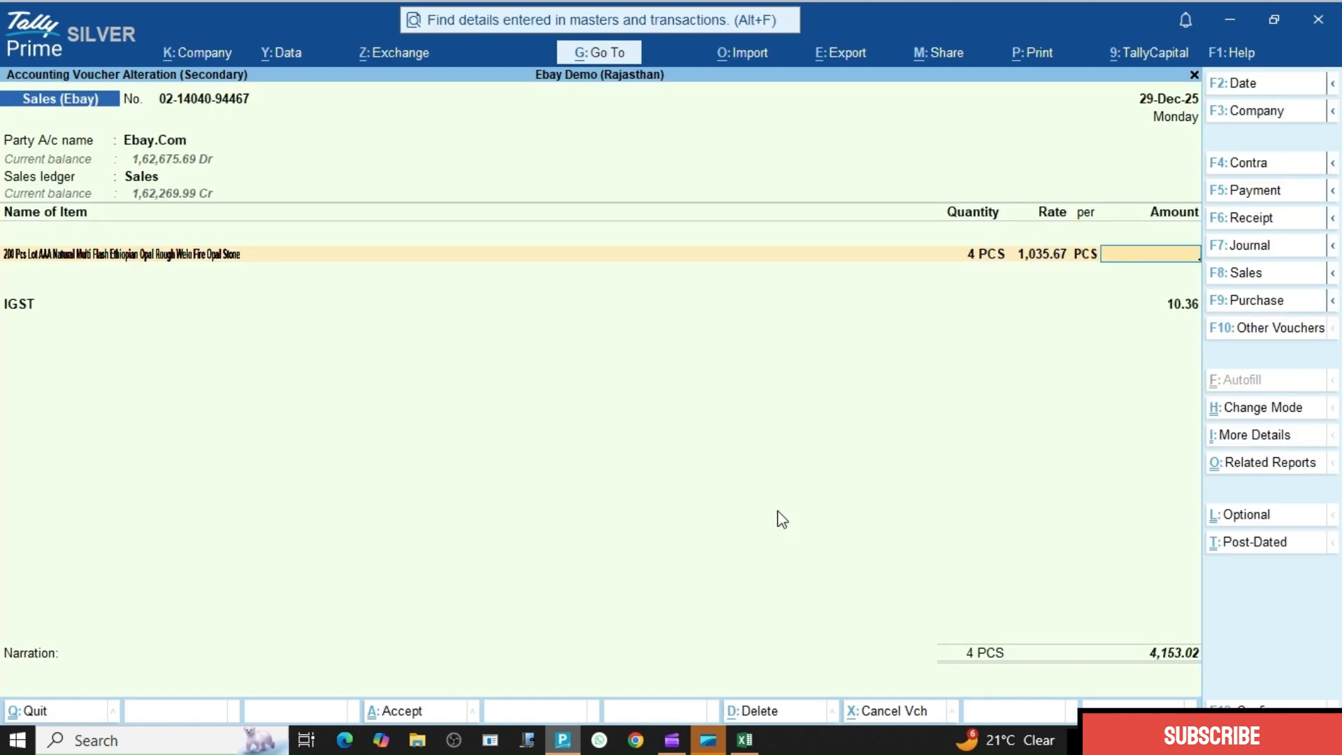
key(Escape)
key(y)
key(Escape)
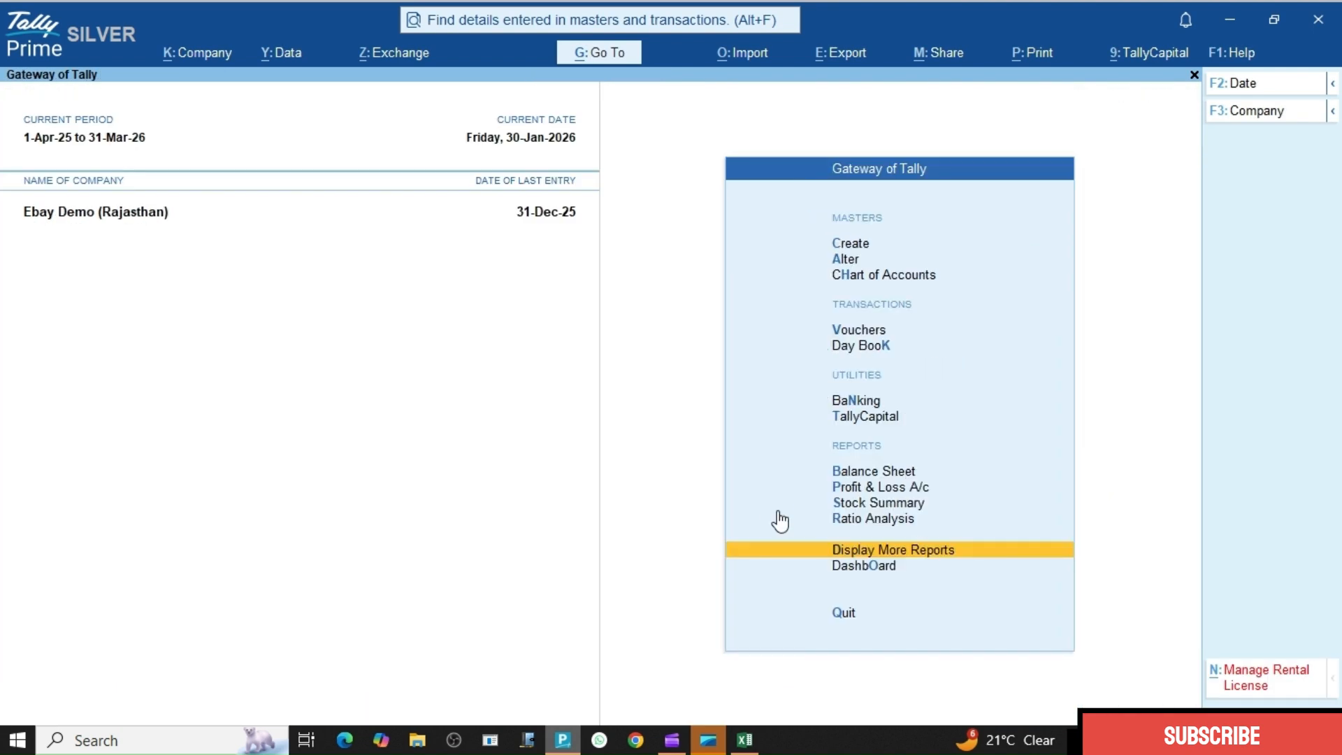
key(Escape)
key(n)
Check the Sales ledger's monthly summary through the detailed Profit & Loss A/c, and return to the Gateway of Tally.
key(p)
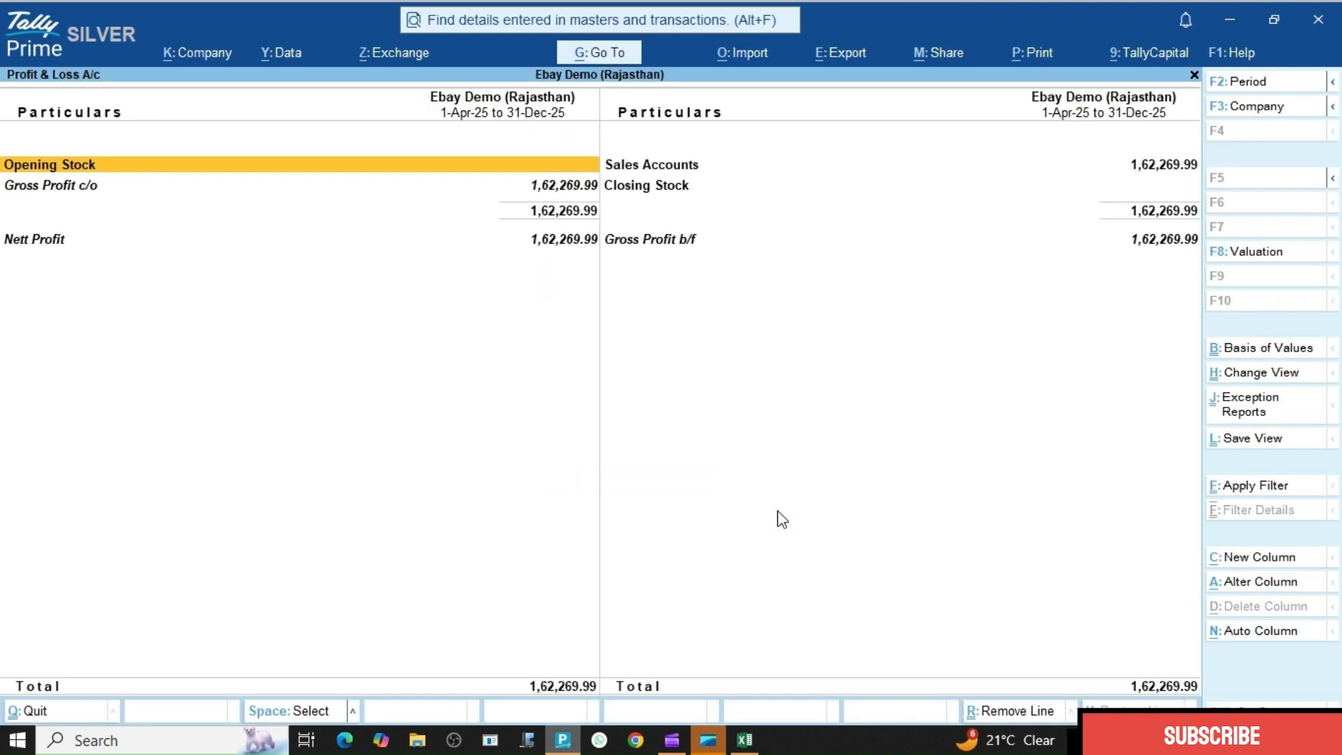
key(alt+F5)
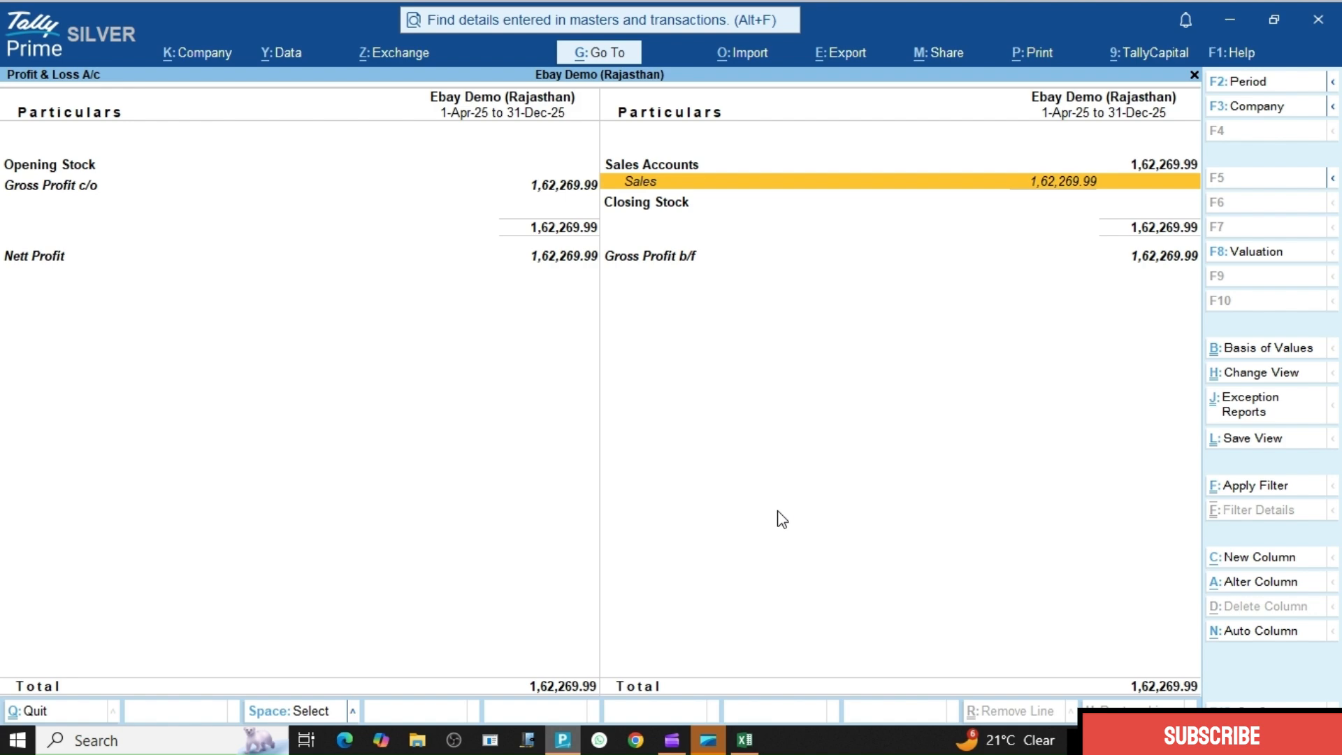
key(Return)
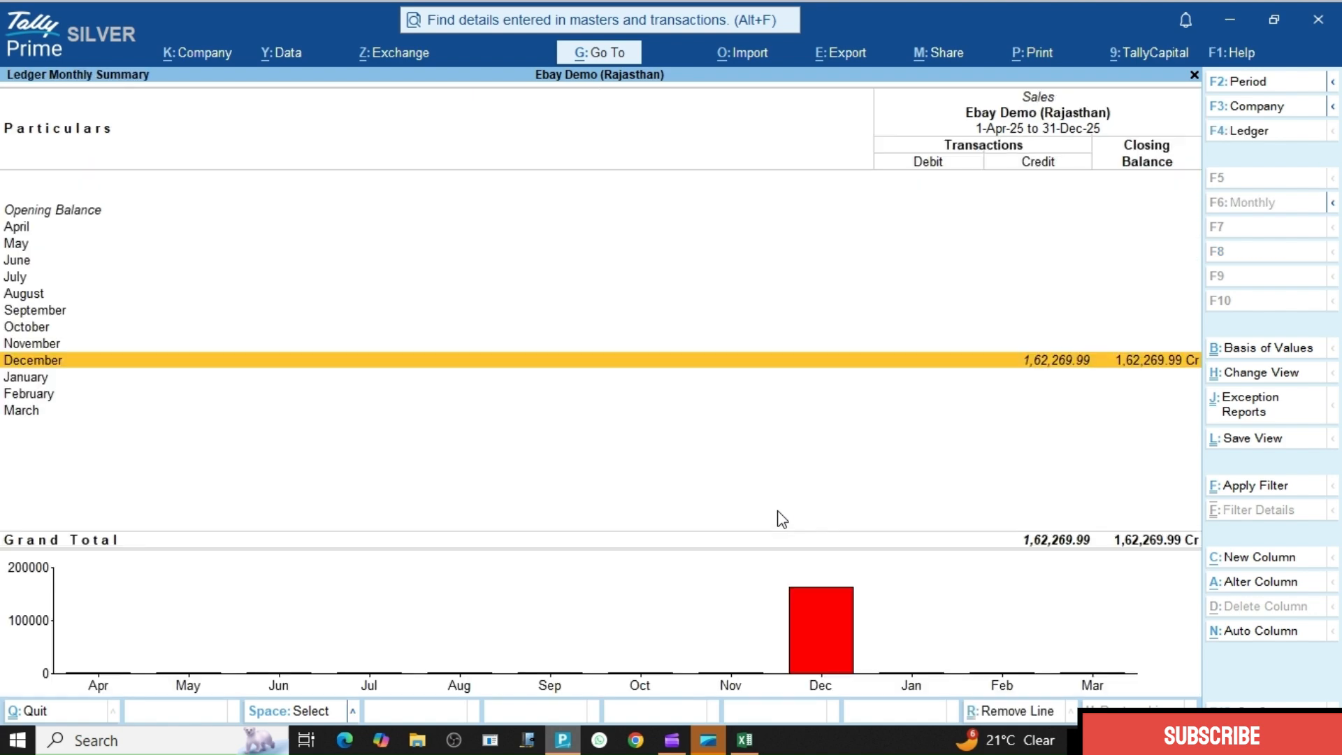
key(Escape)
key(Escape)
key(Escape)
key(n)
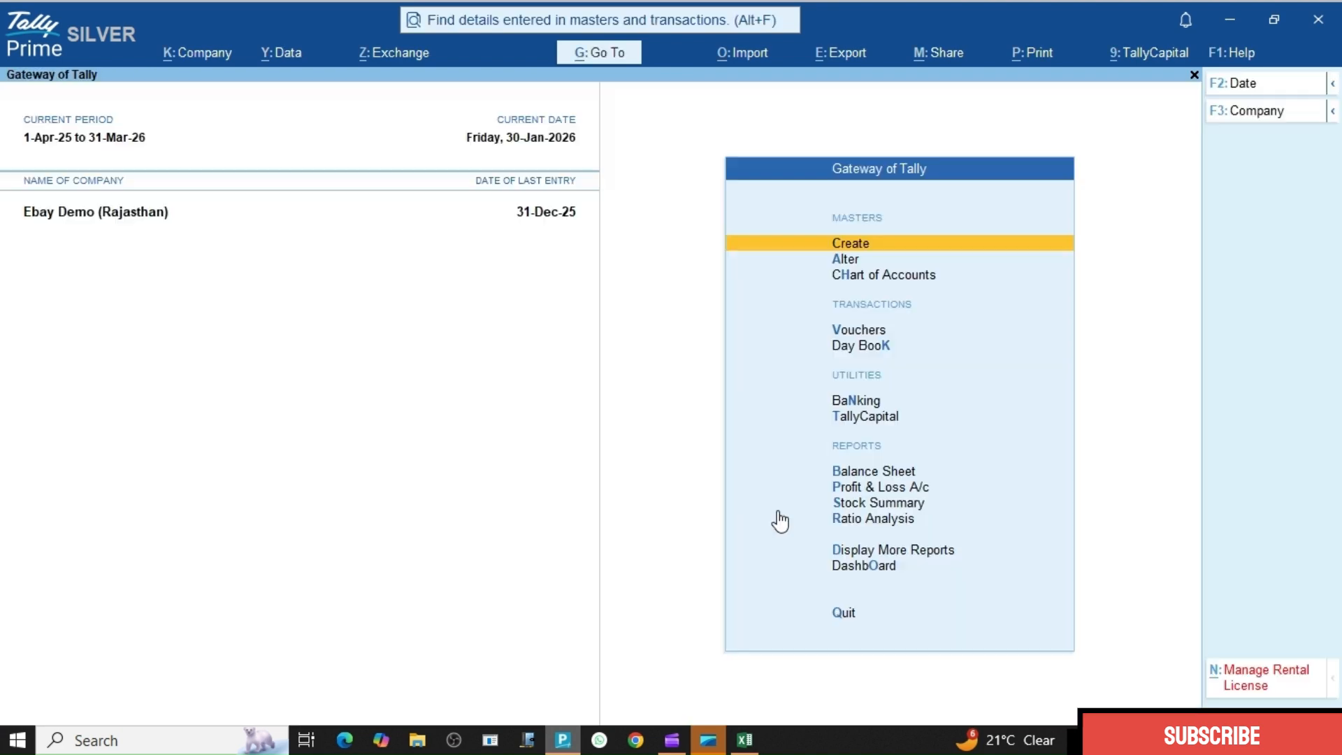
Find the GST reports and open the GSTR-1 return.
key(ctrl)
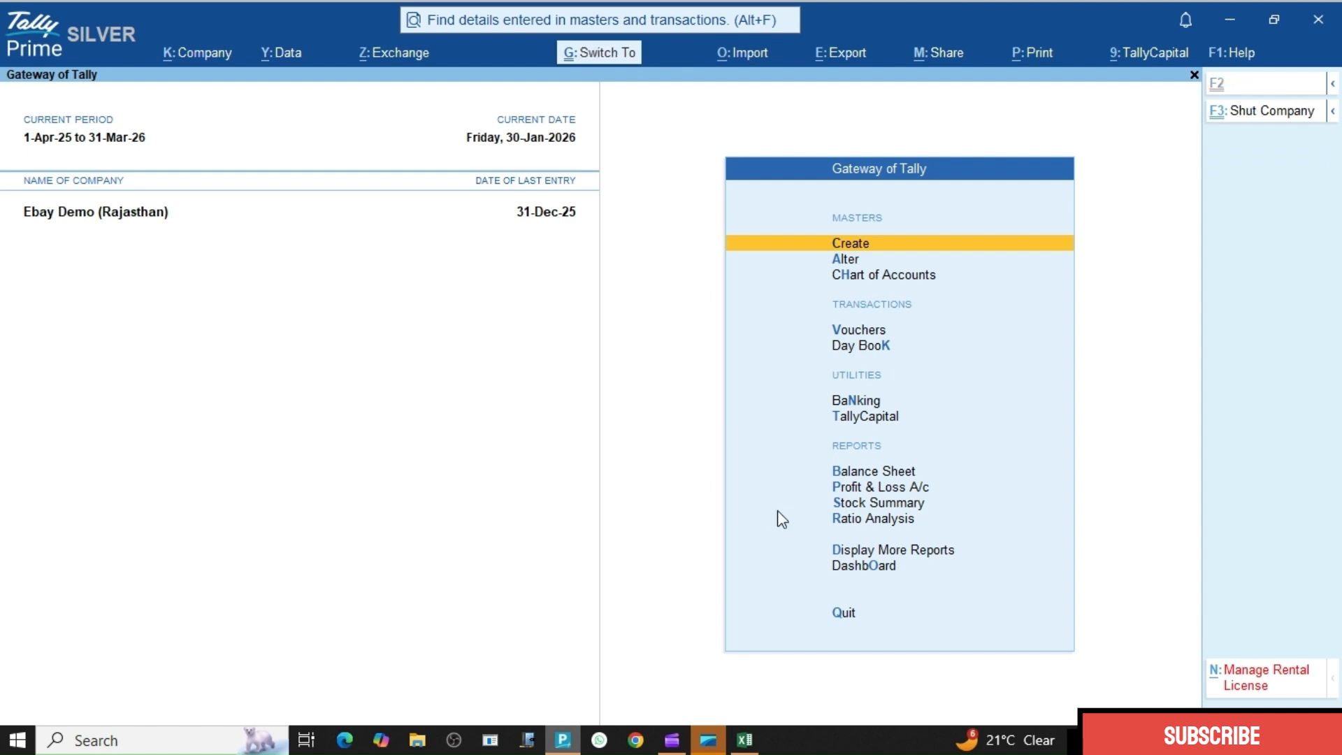
key(ctrl+g)
text(Gst)
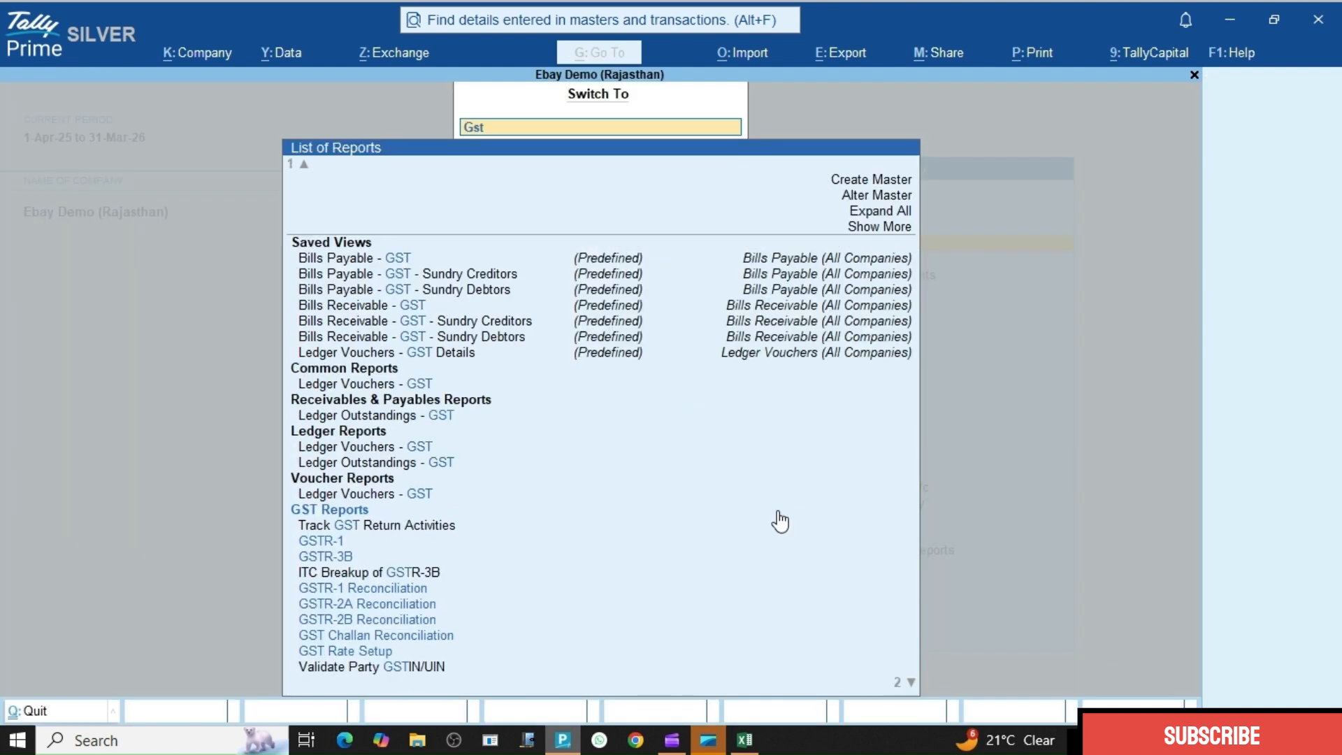
key(Down)
key(Down)
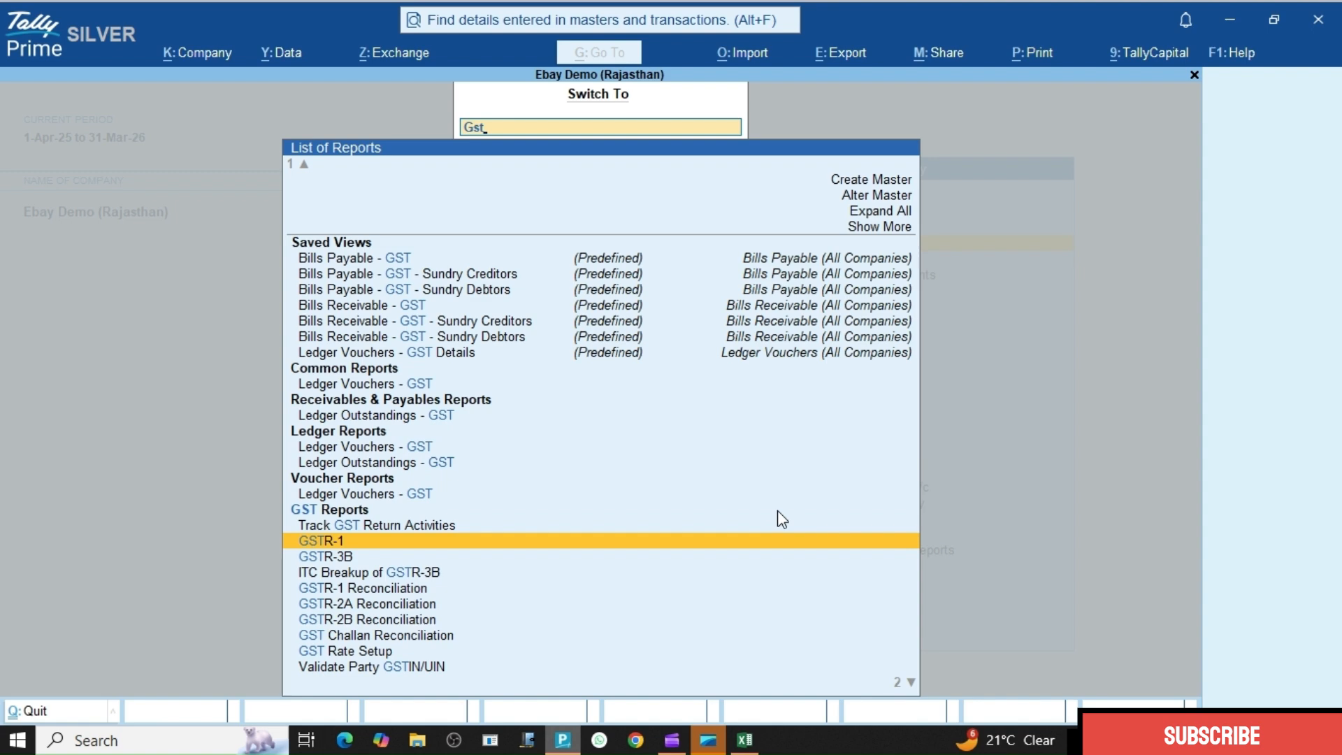
key(Return)
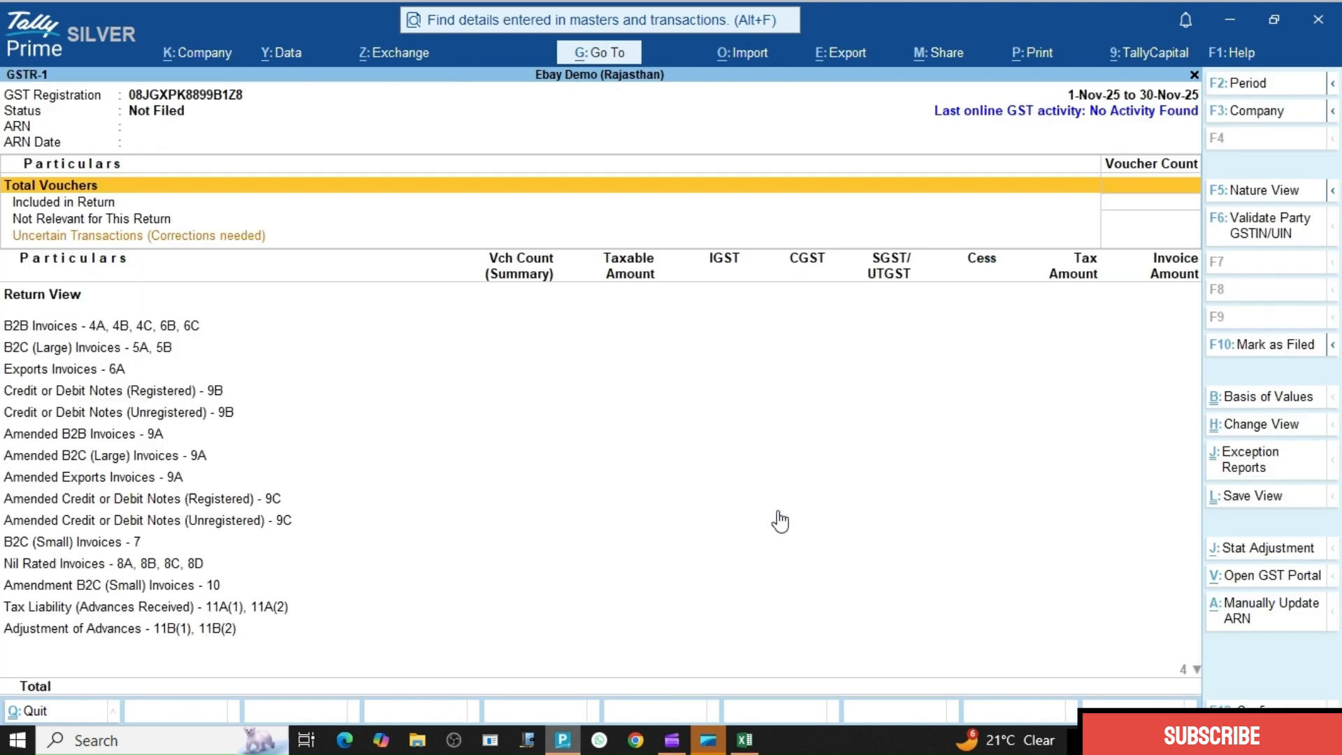
Change the GSTR-1 period to run from dec25 to dec25, covering December 2025.
key(alt+f2)
text(dec25)
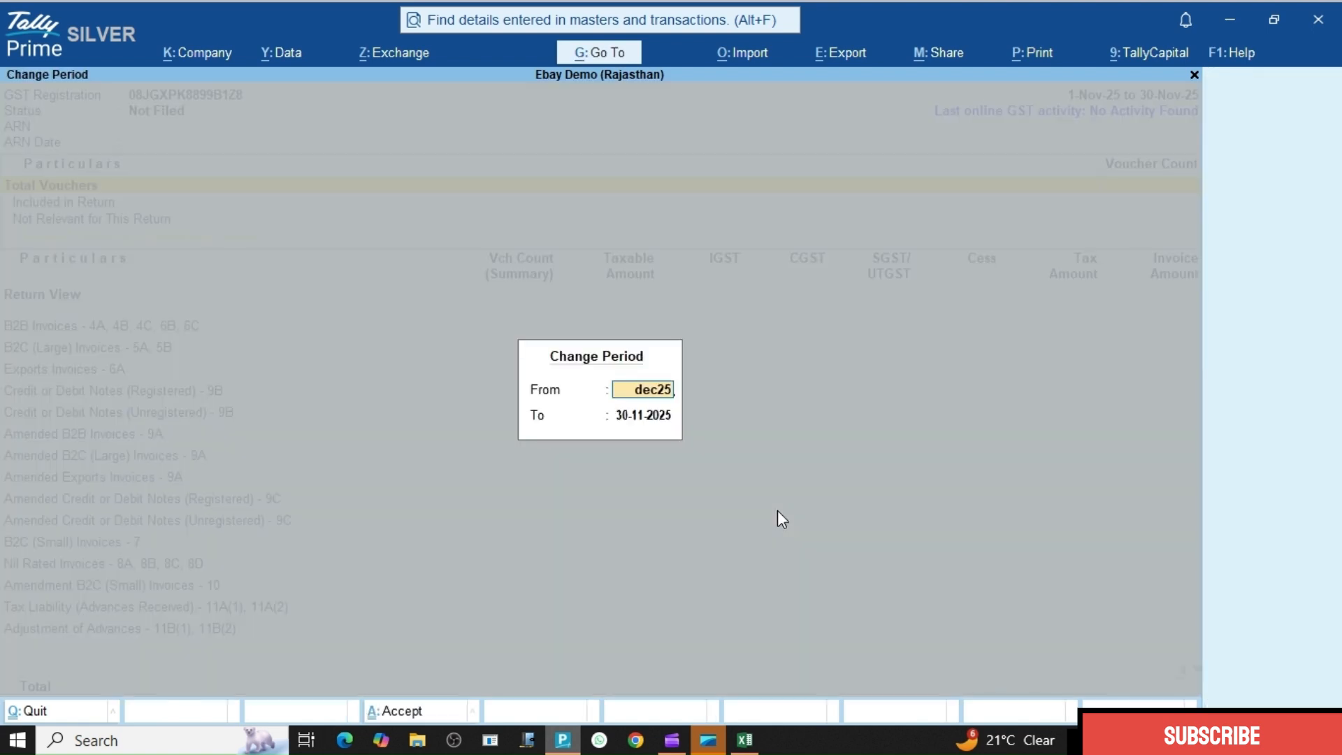
key(Return)
text(dec25)
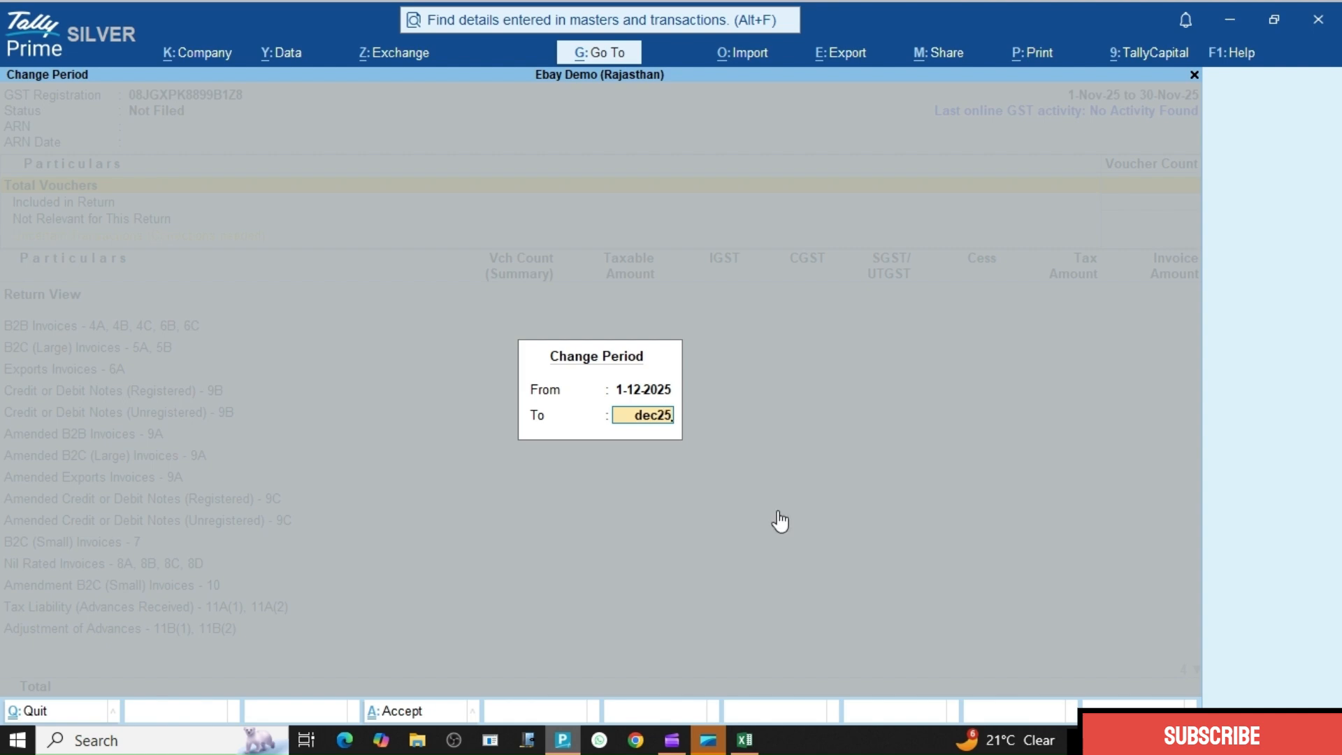
key(Return)
Go through the GSTR-1 return sections and open the summary of B2C (Small) Invoices - 7.
key(Down)
key(Down)
key(Down)
key(Down)
key(Down)
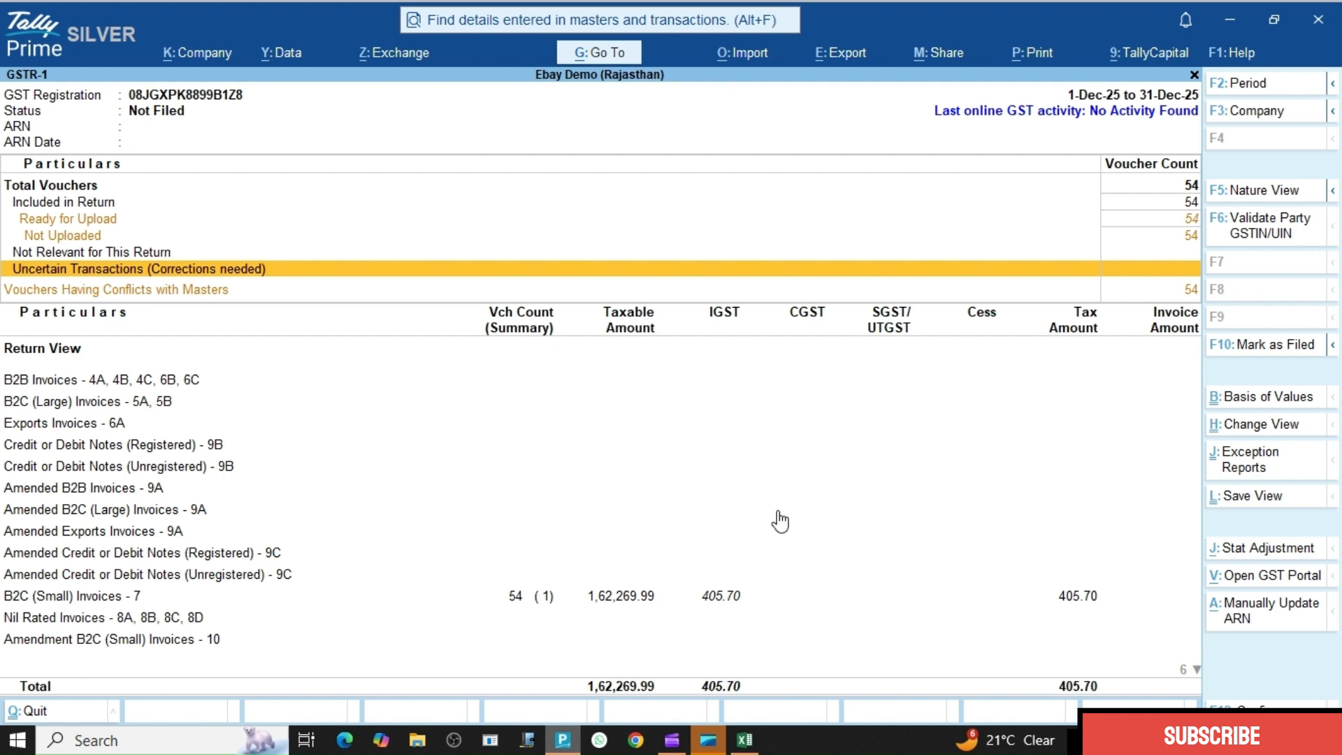
key(Down)
key(Down)
key(Down)
key(Down)
key(Down)
key(Down)
key(Down)
key(Down)
key(Down)
key(Down)
key(Down)
key(Down)
key(Down)
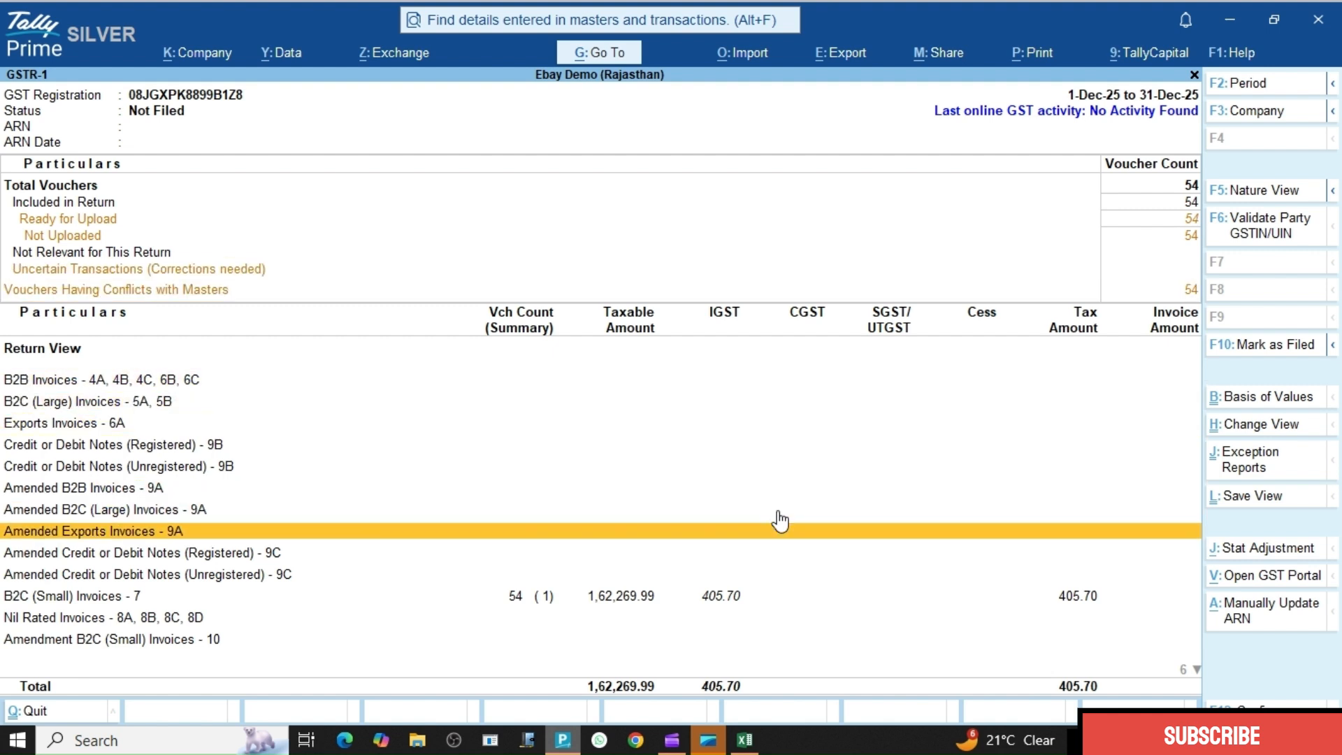
key(Up)
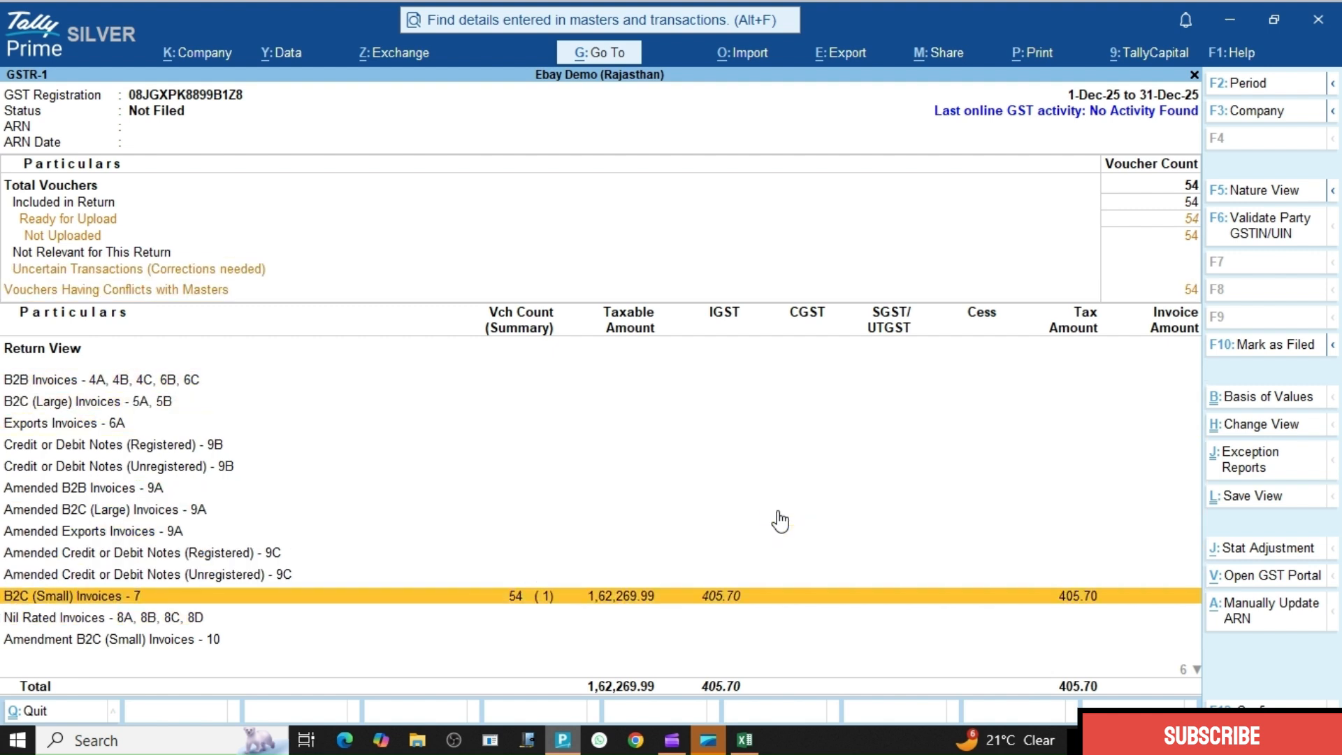
key(Return)
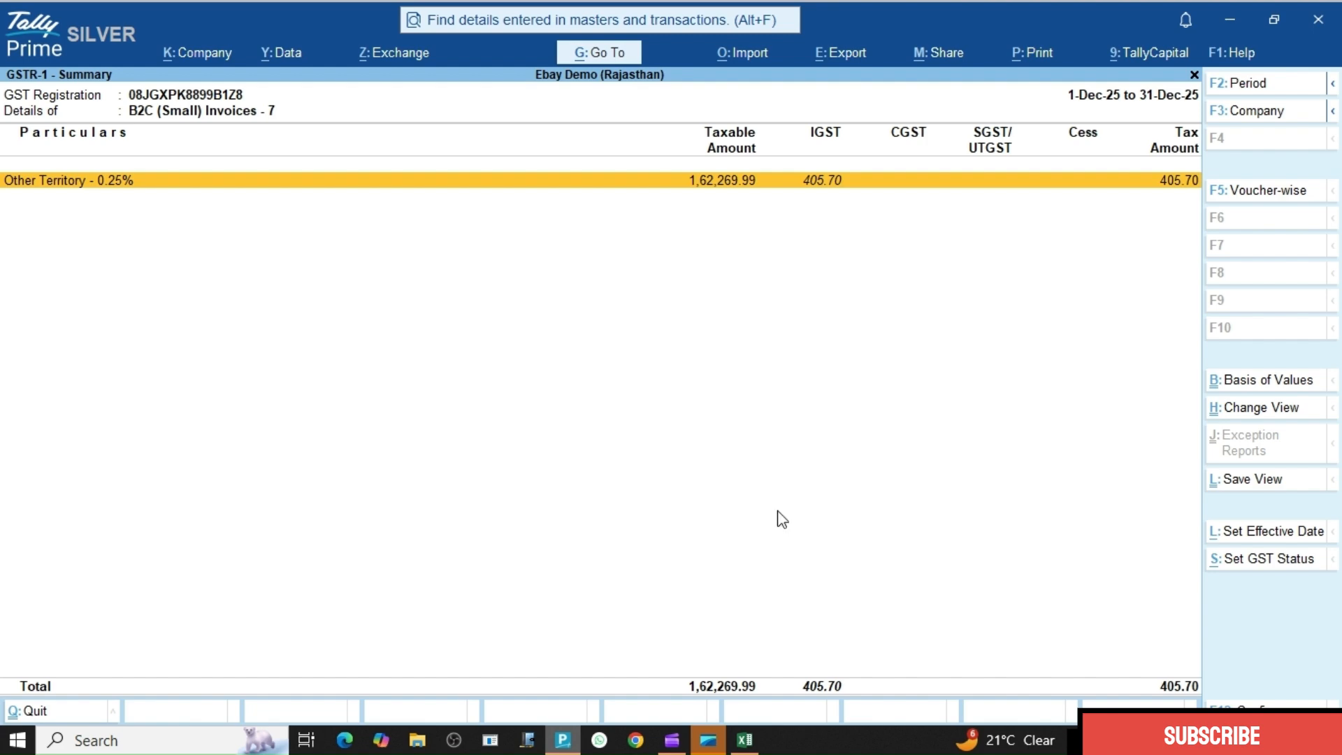
Look through the voucher register behind the Other Territory - 0.25% line and return to the B2C (Small) summary.
key(Down)
scroll(778, 511, down, 20)
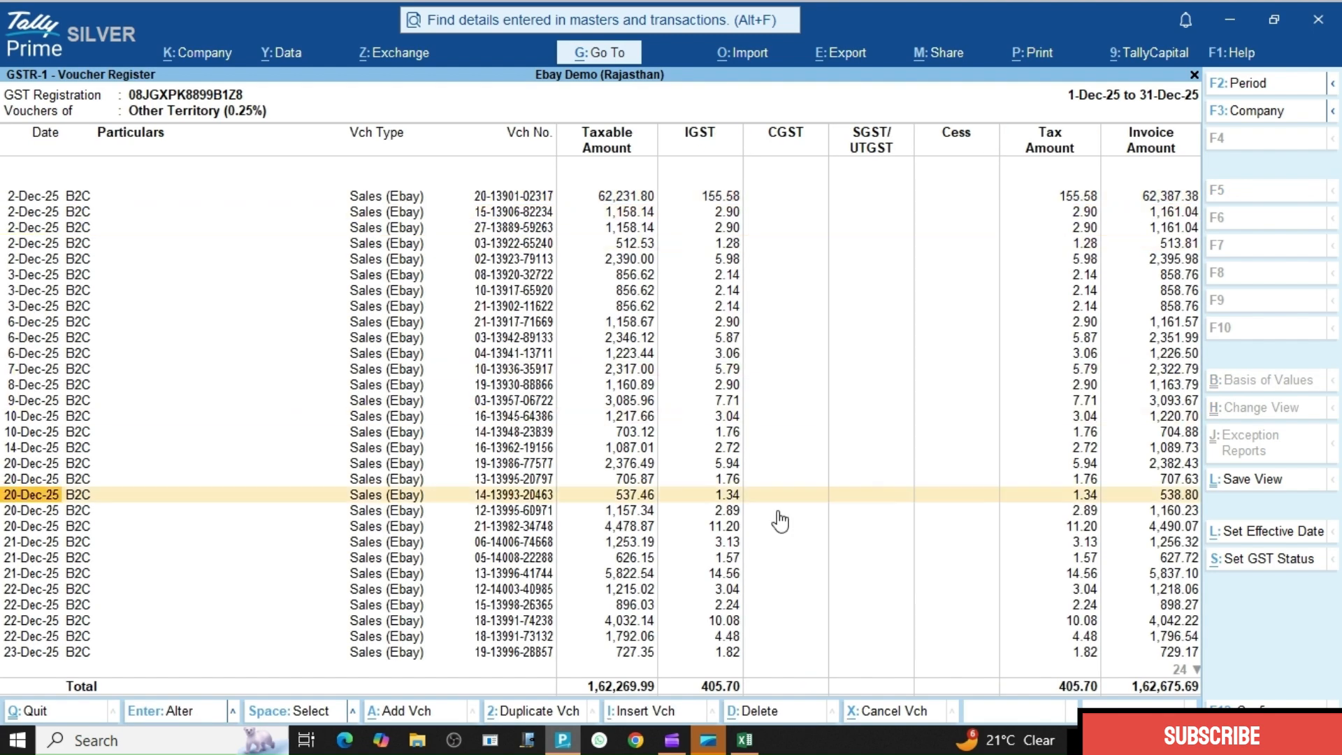
scroll(778, 511, up, 16)
scroll(780, 521, up, 11)
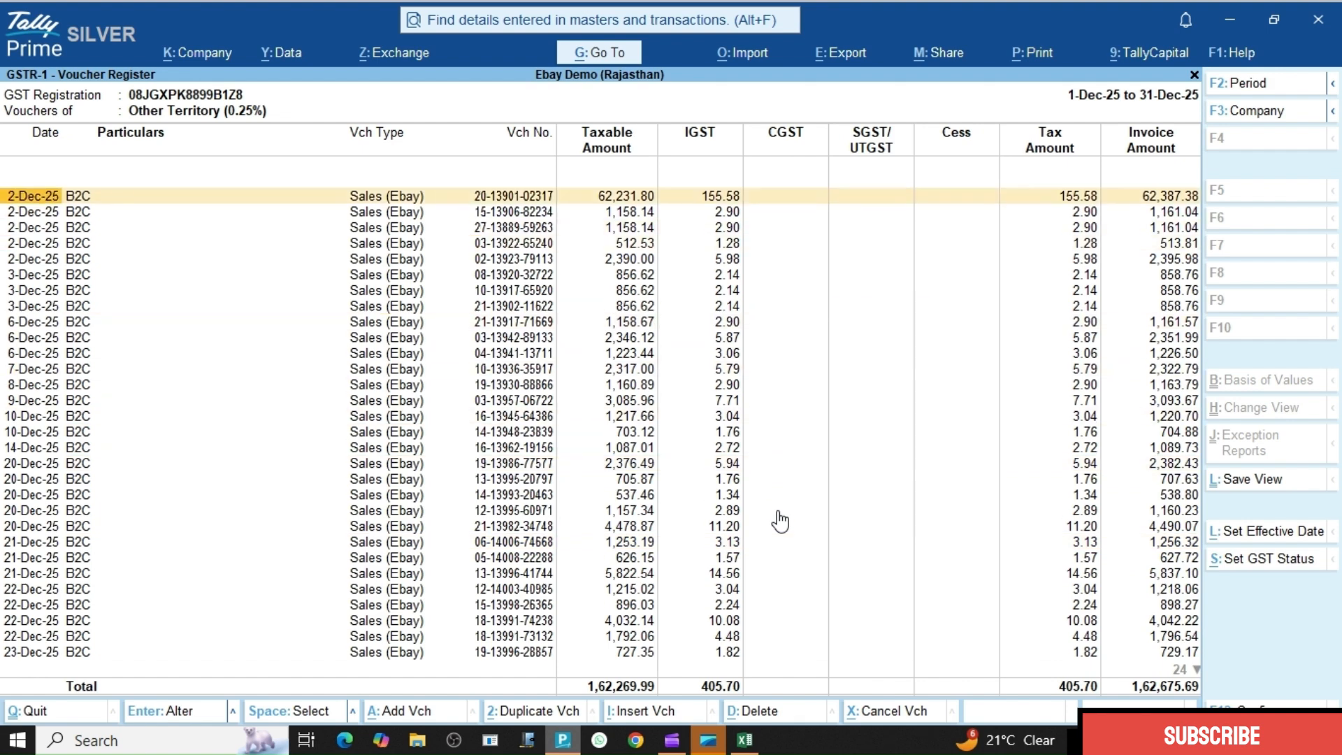
key(Escape)
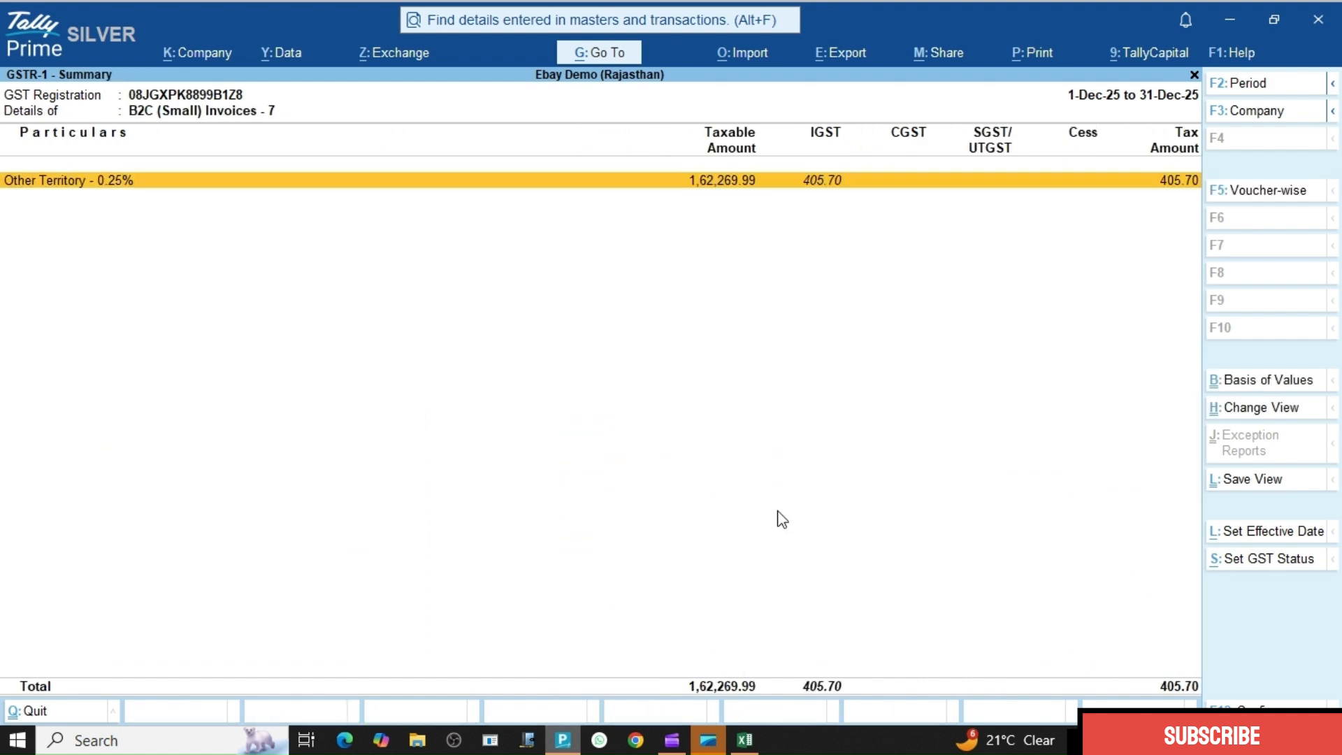
Switch to the Rajdhani Excel2Tally workbook, compare the DashBoard sheet's taxable and IGST totals with GSTR-1, and return to TallyPrime.
click(744, 740)
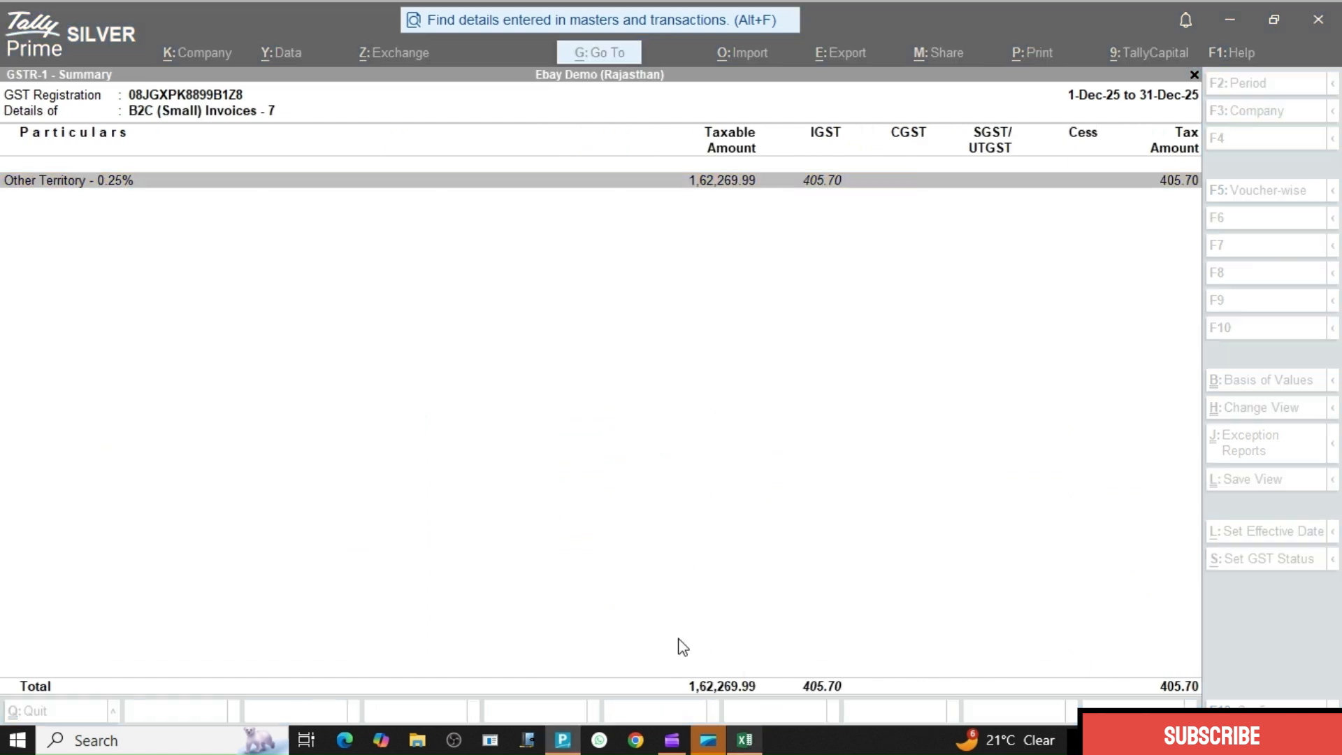
click(745, 740)
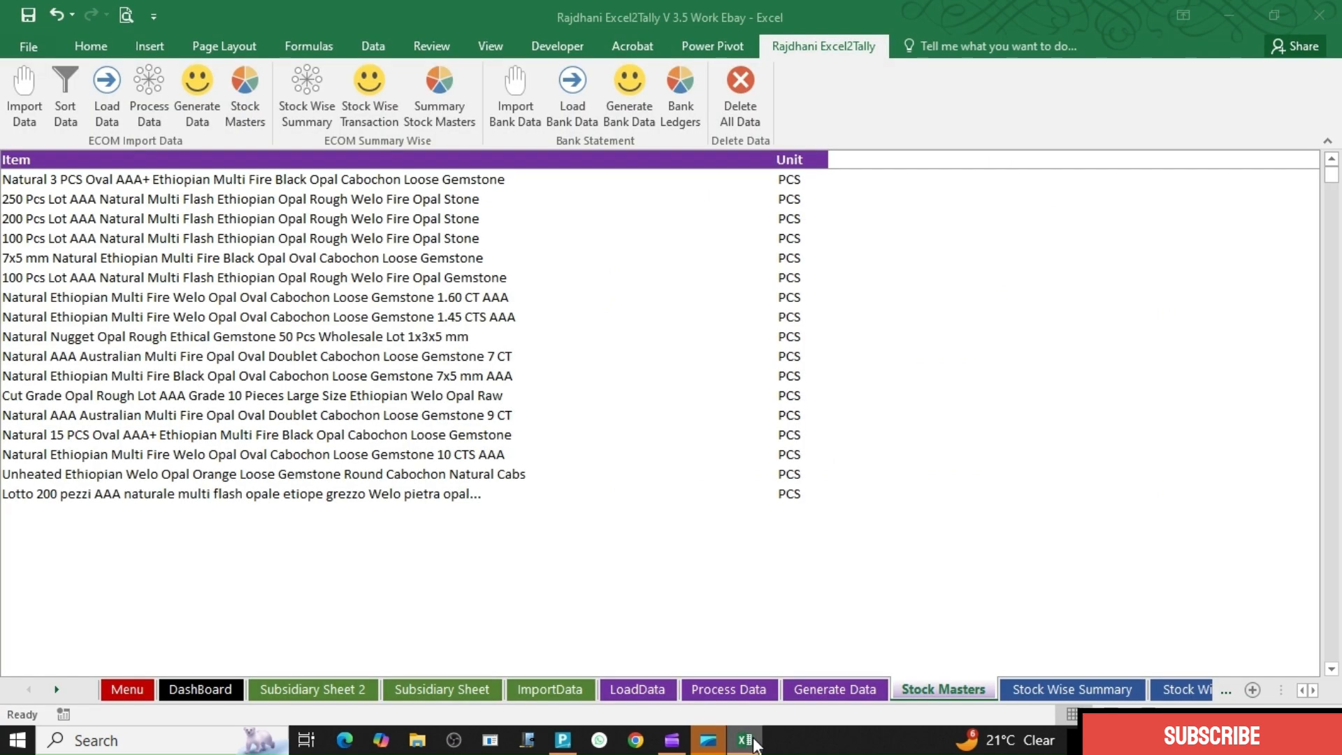
click(202, 690)
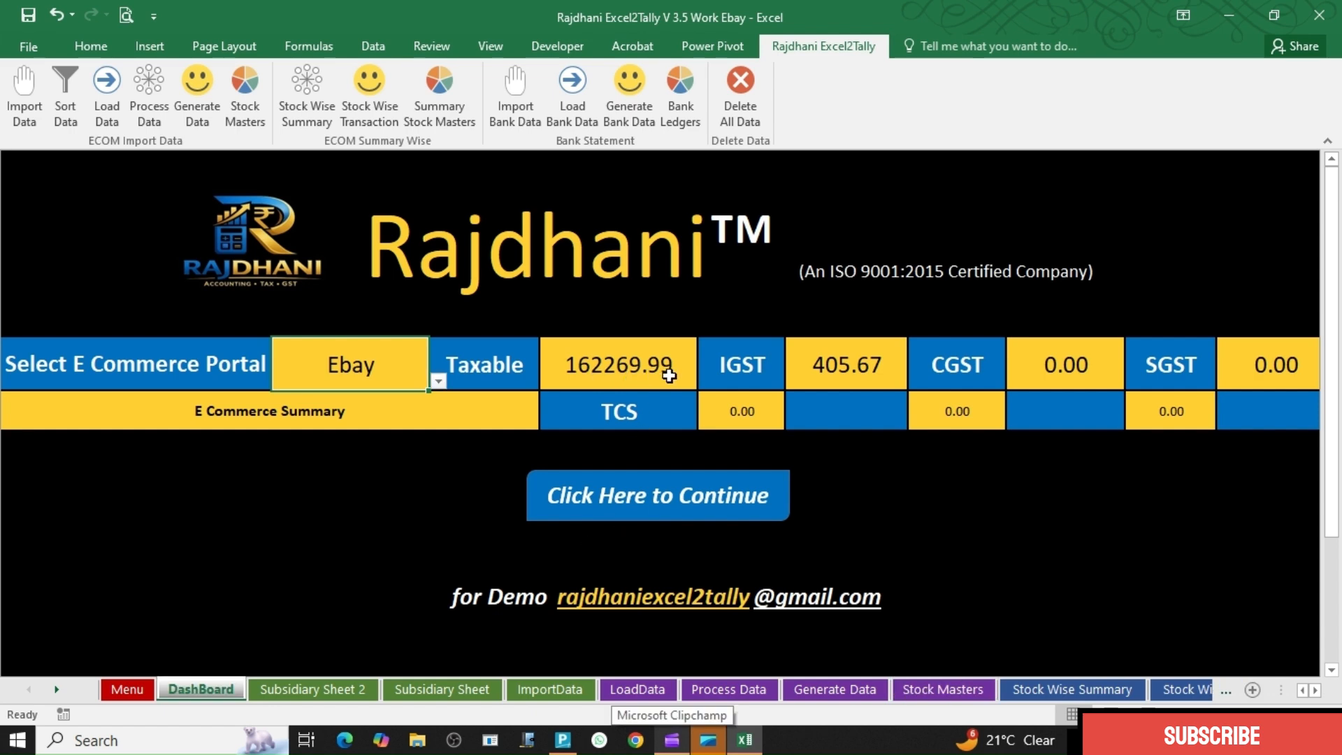
click(563, 740)
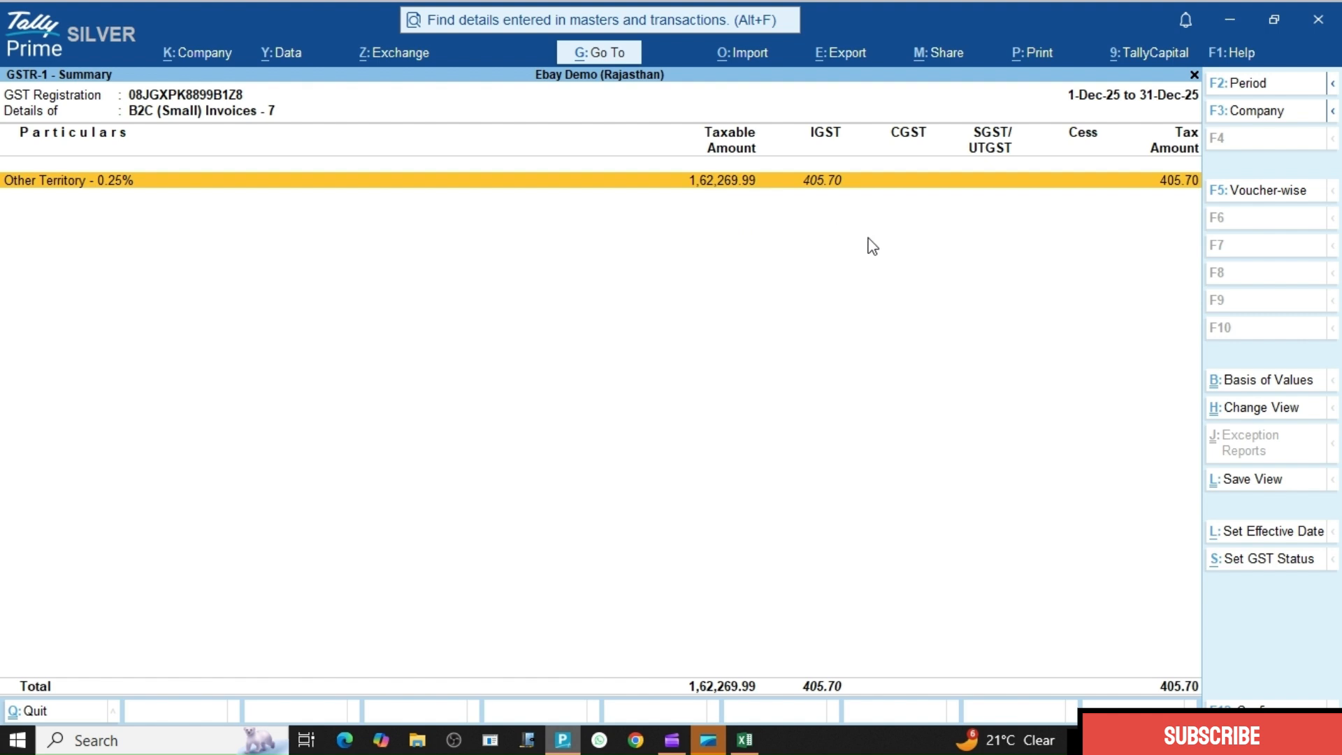
Review the HSN Summary - 12 (B2B - B2C Supplies) of the GSTR-1 return and go back to the return view.
key(Escape)
key(Down)
key(Down)
key(Down)
key(Down)
key(Down)
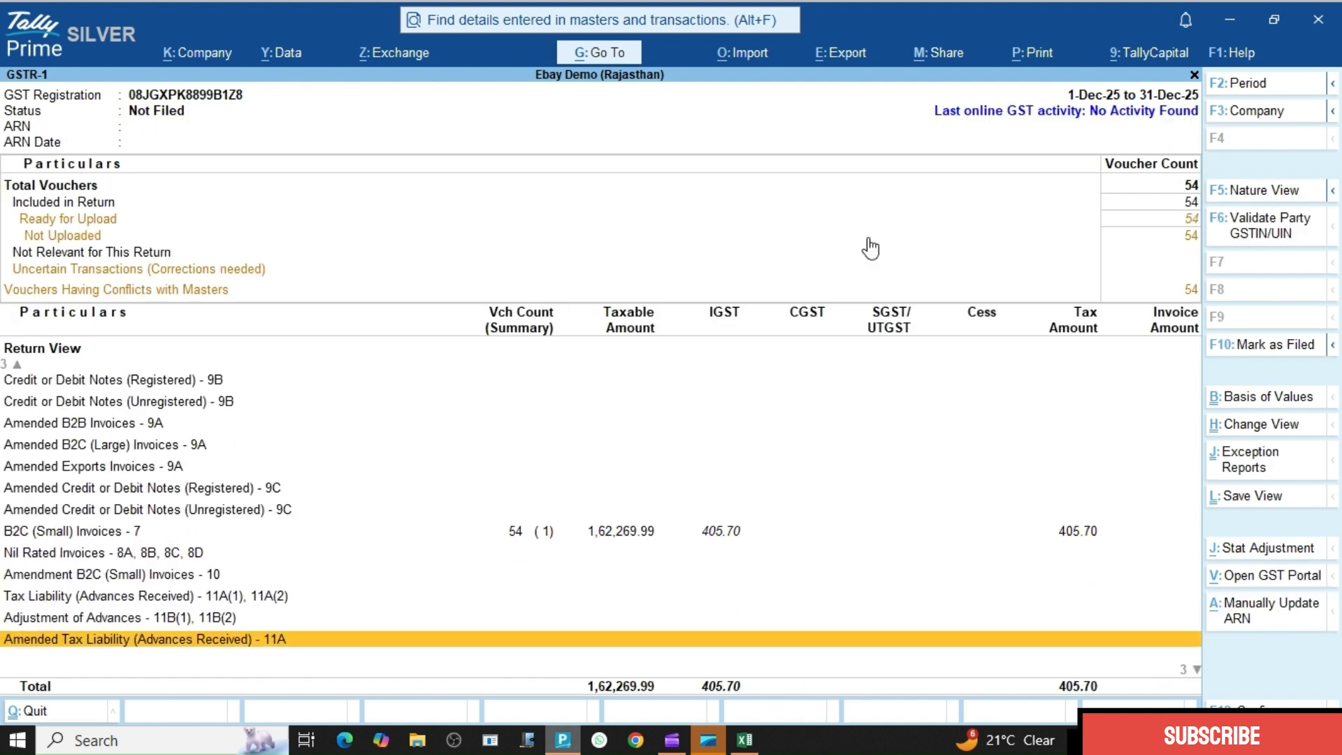
key(Down)
key(Down)
key(Down)
key(Up)
key(Return)
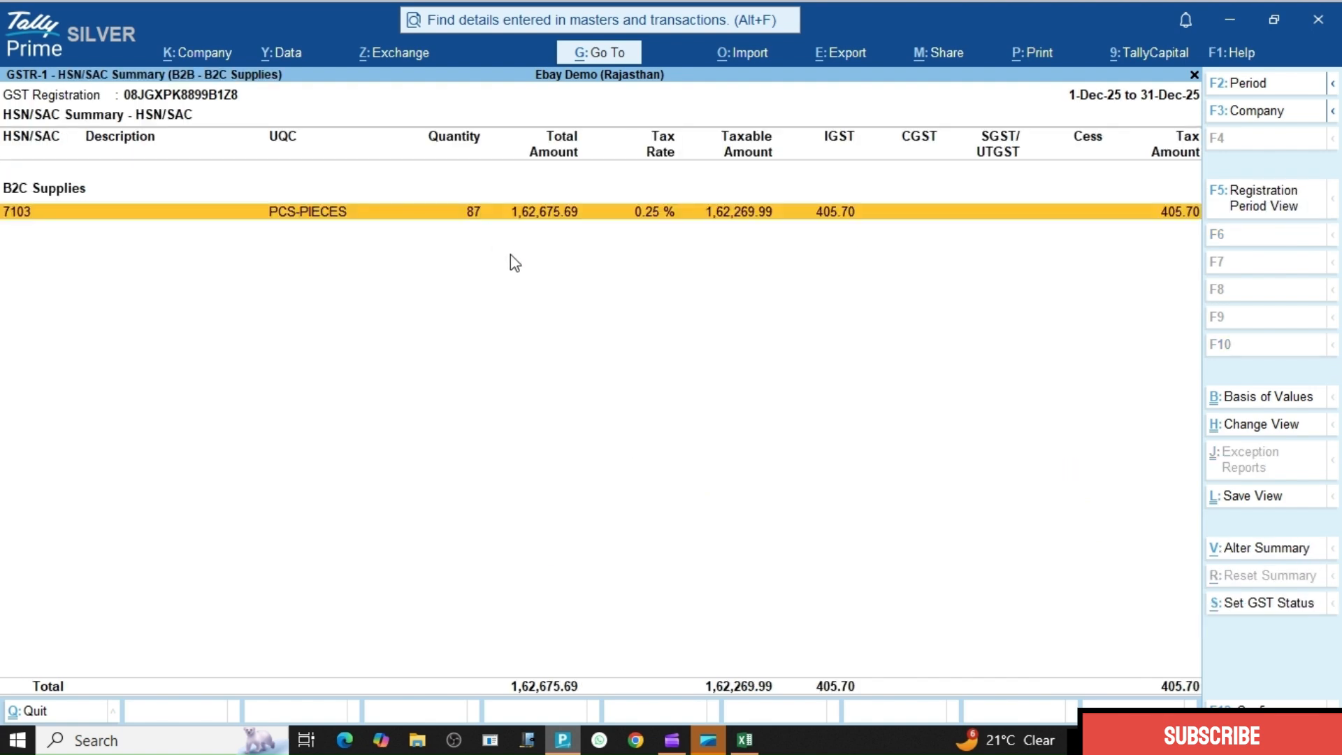
key(Escape)
Check the voucher number range in Document Summary - 13 and return to the GSTR-1 return view.
key(Down)
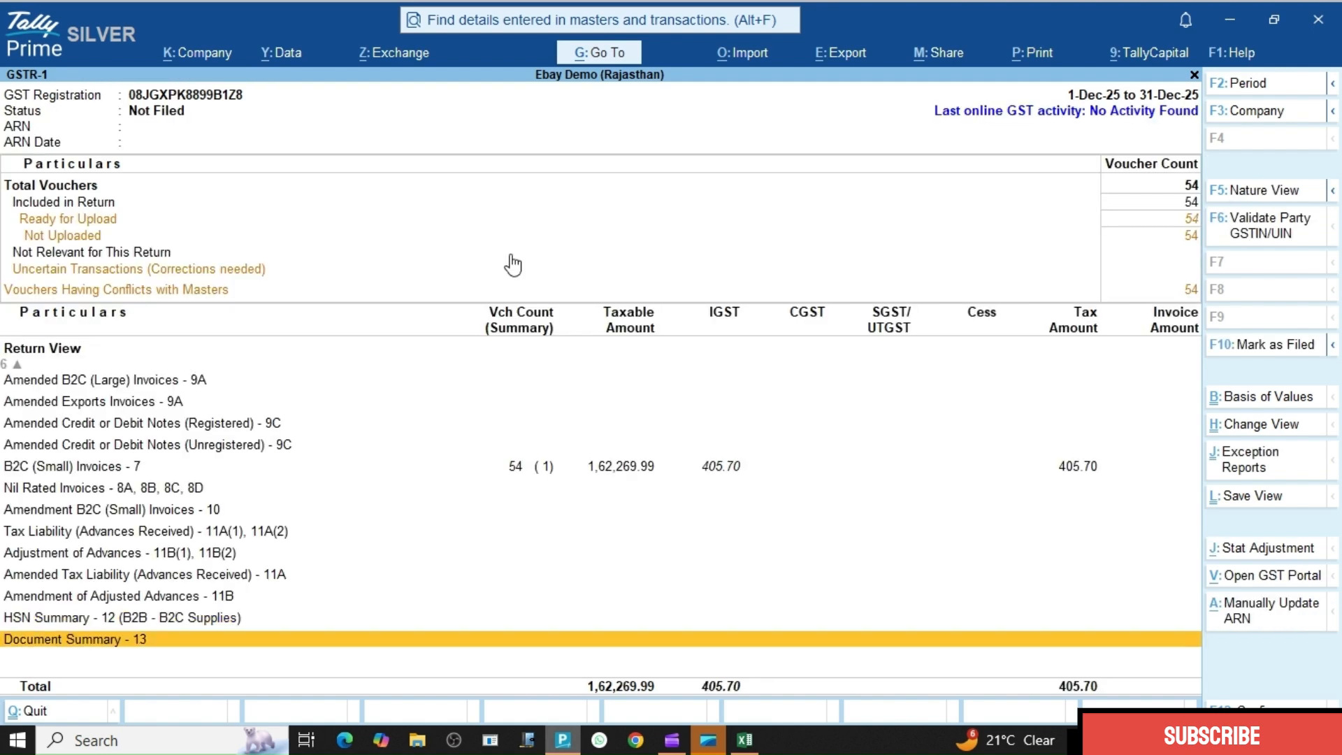
key(Return)
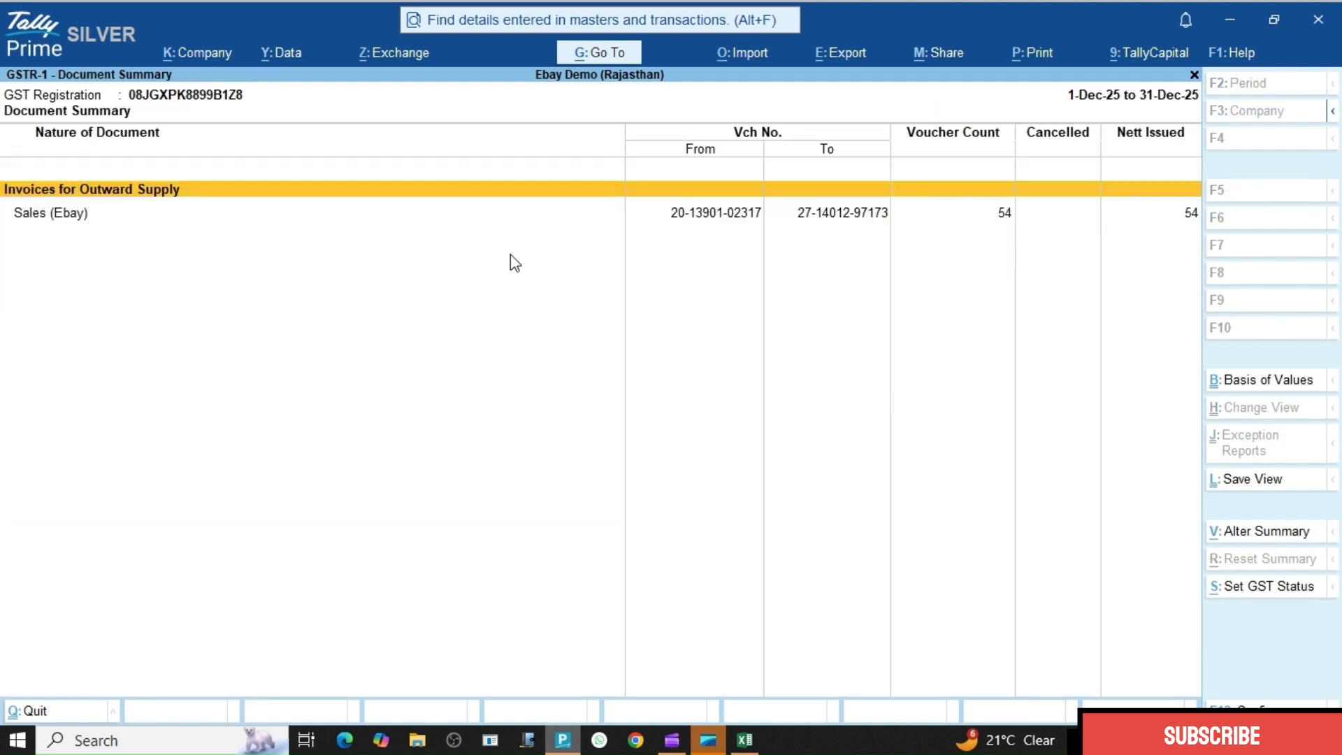
key(Escape)
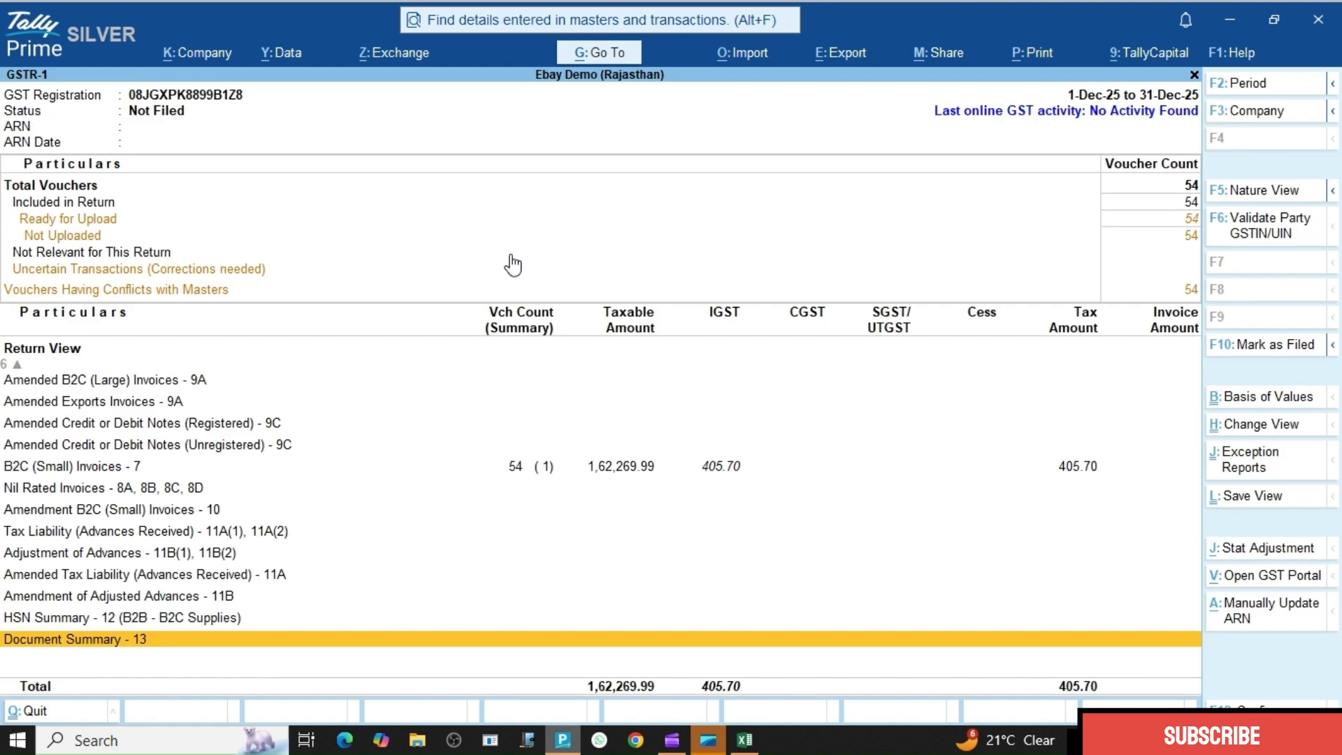
View the e-Commerce Summary related to the GSTR-1 return, close it and switch to the Excel2Tally workbook.
key(ctrl+h)
key(Down)
key(Down)
key(Down)
key(Down)
key(Down)
key(Down)
key(Down)
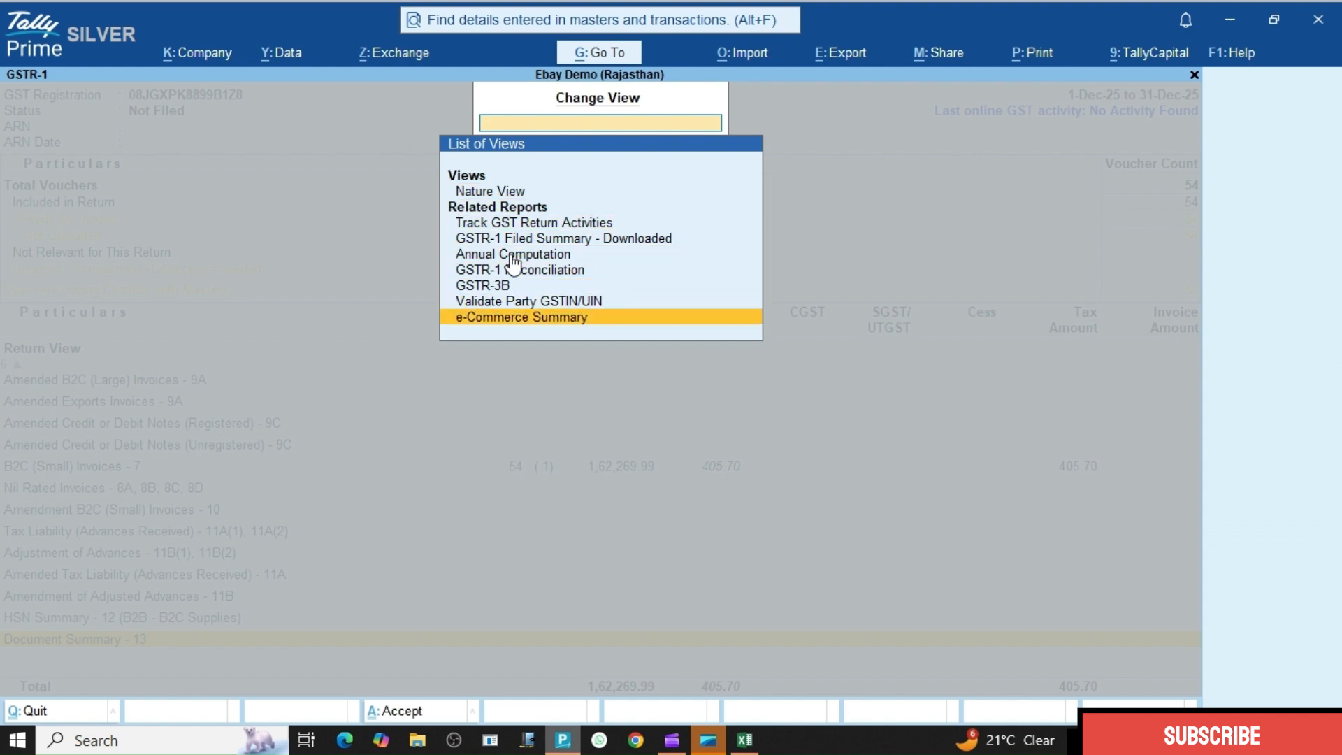
key(Return)
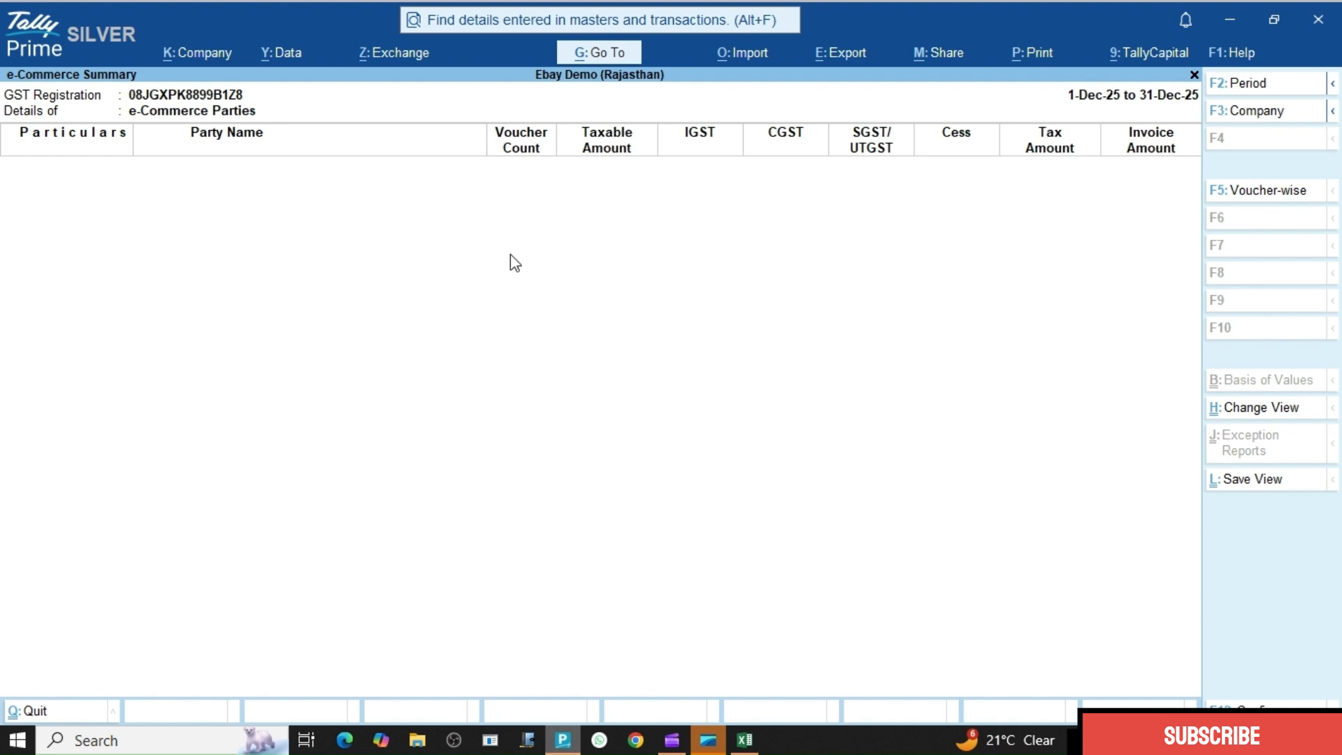
key(Escape)
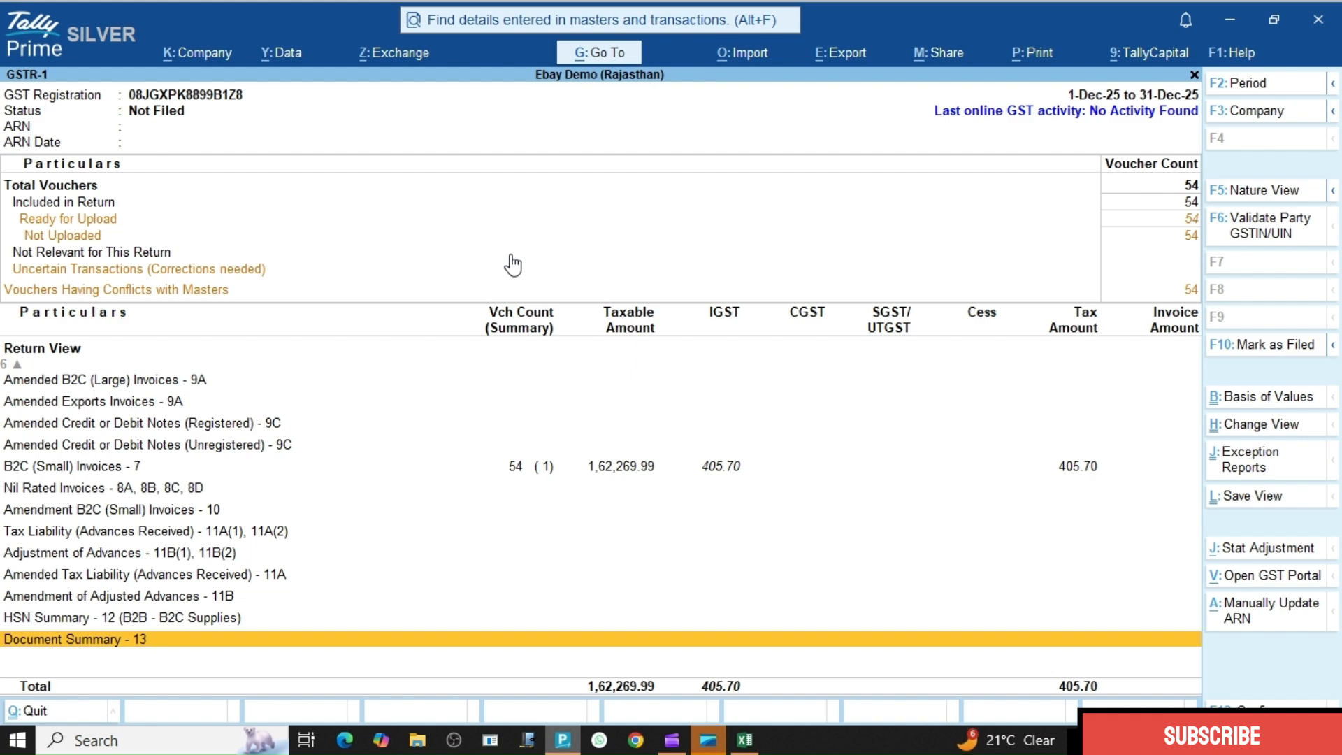
click(744, 740)
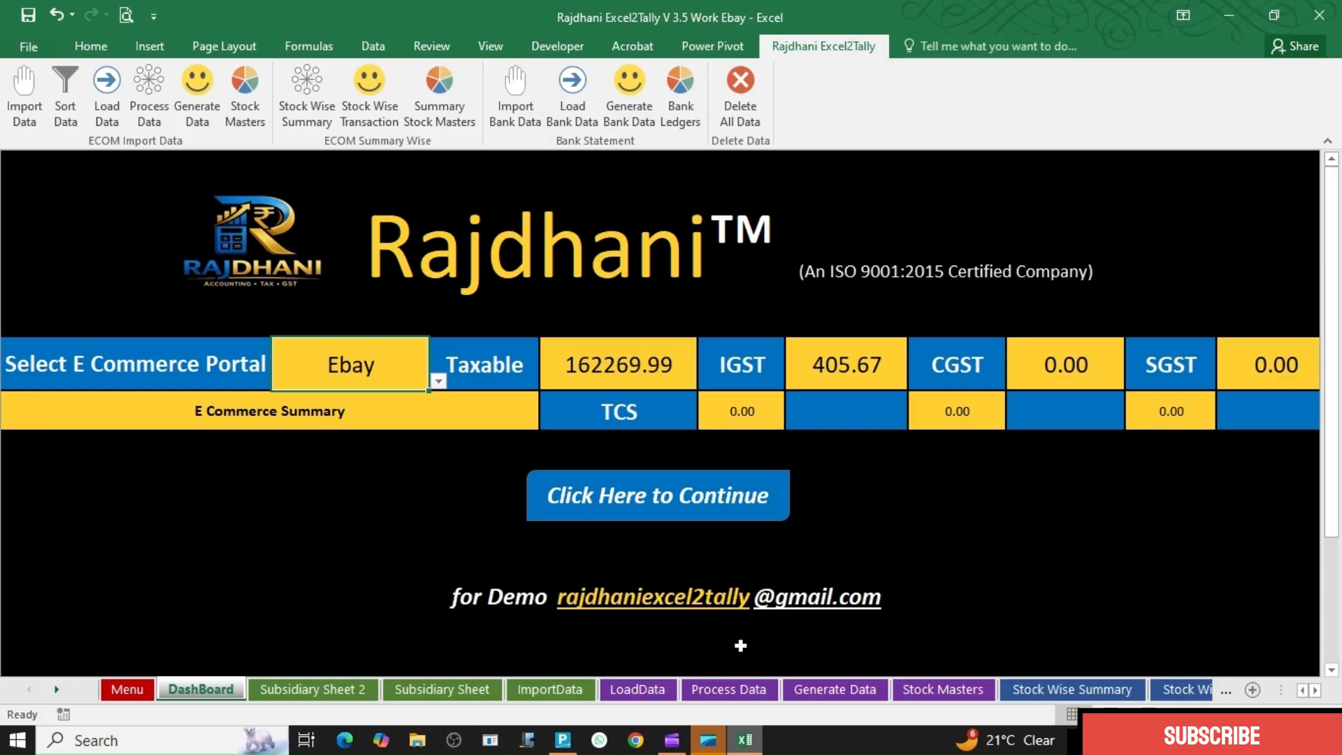